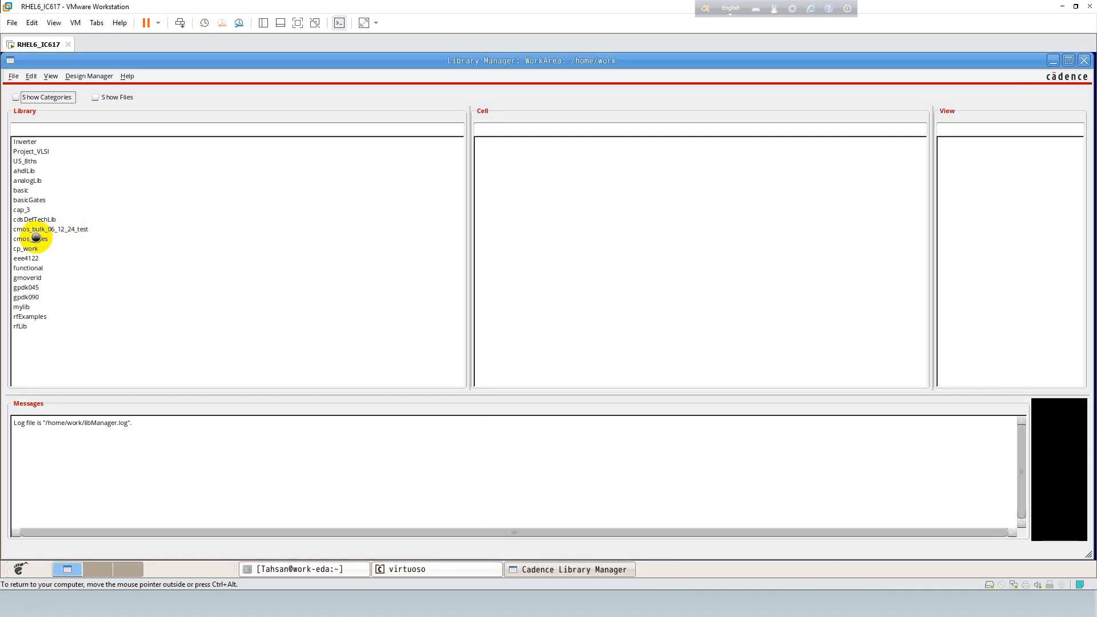
- Create a schematic view for a new cell named NE_FF in the cmos_gates library and maximize its editor window
click(38, 239)
click(12, 76)
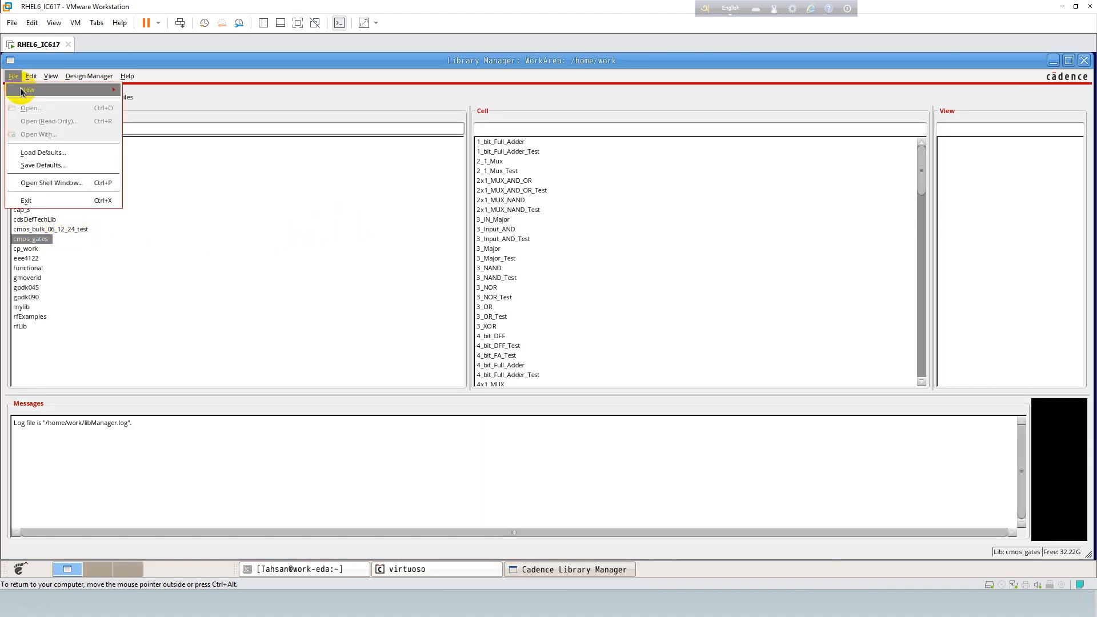
mouse_move(34, 90)
click(137, 106)
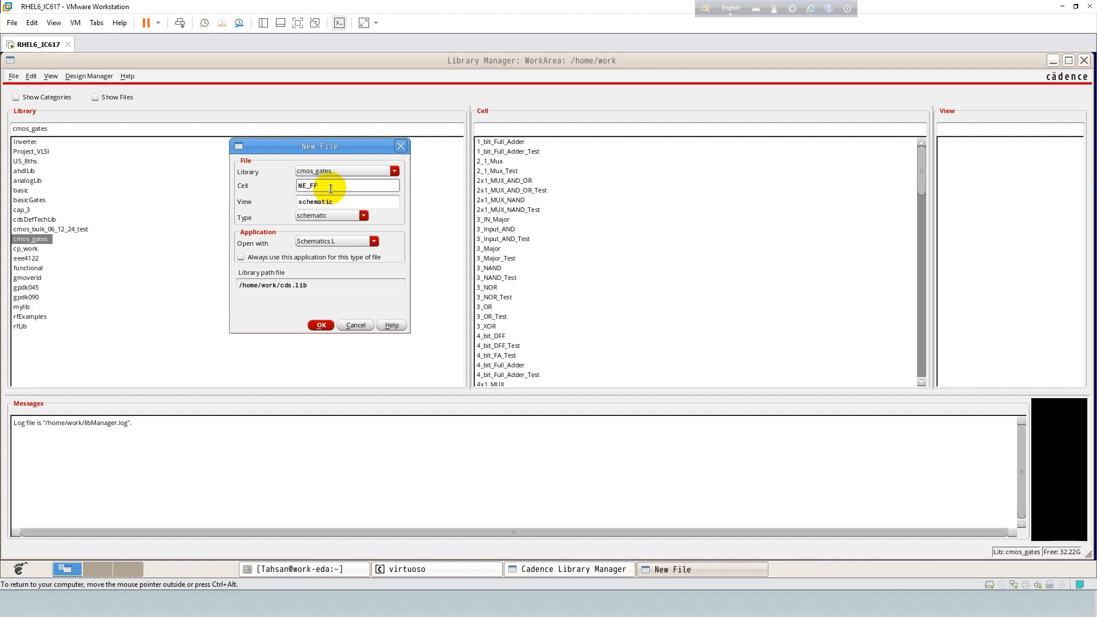
click(320, 325)
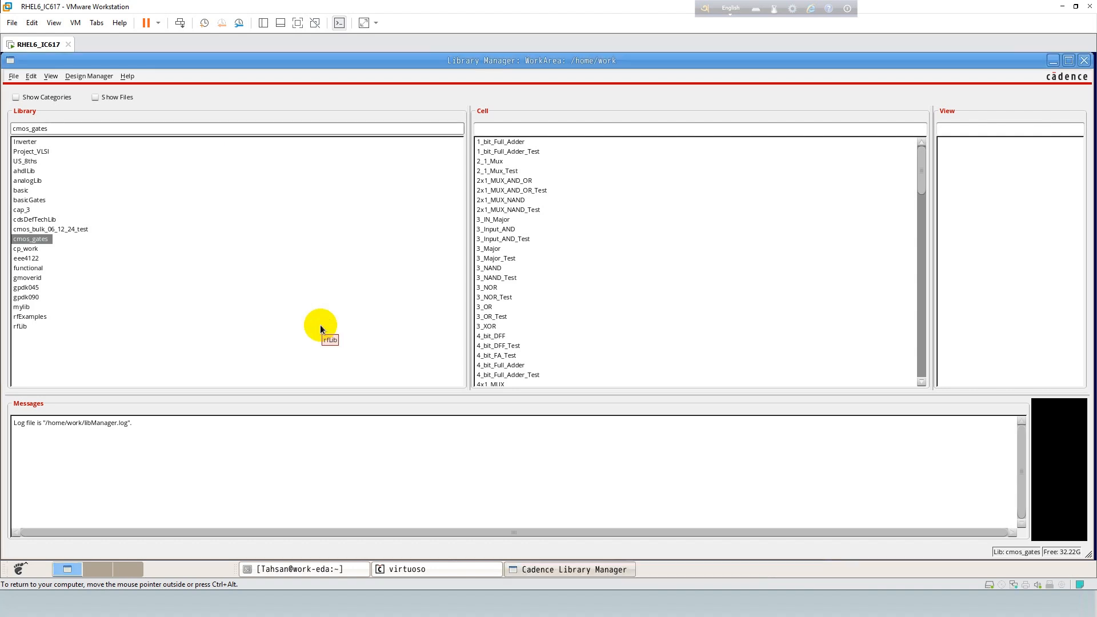
click(402, 325)
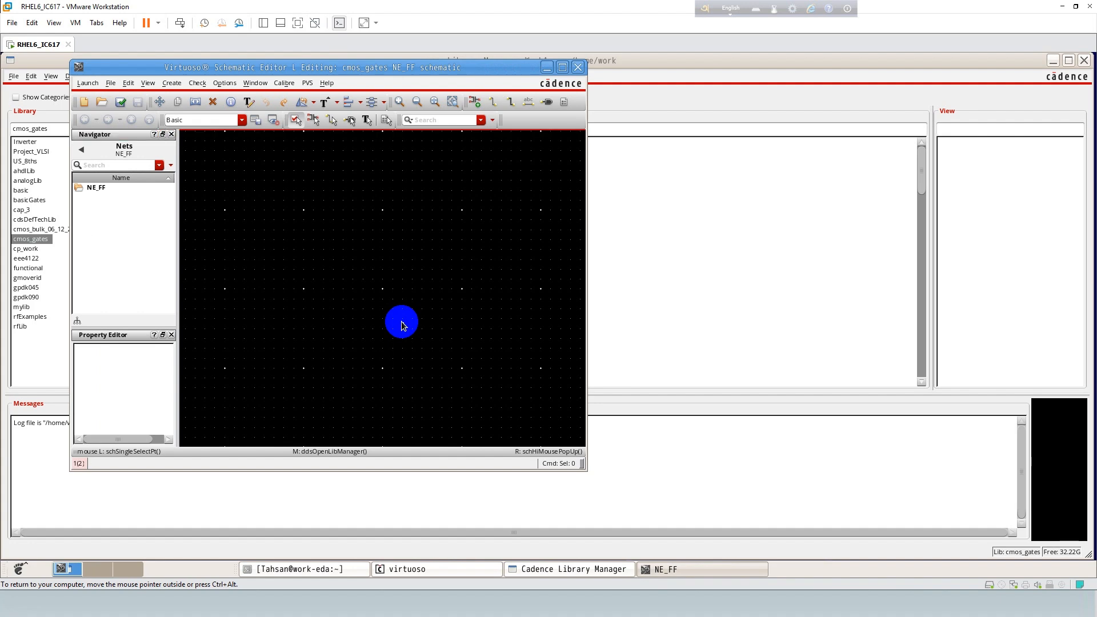
key(p)
click(562, 68)
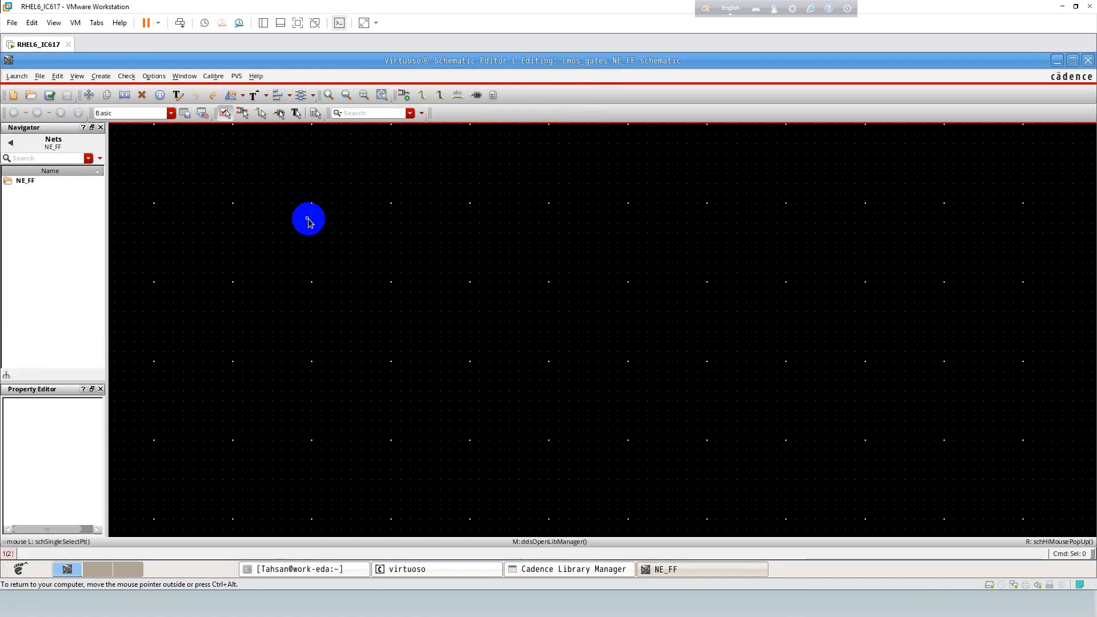
- Set up a new instance using the symbol view of cell pmos1v from the gpdk045 library
key(i)
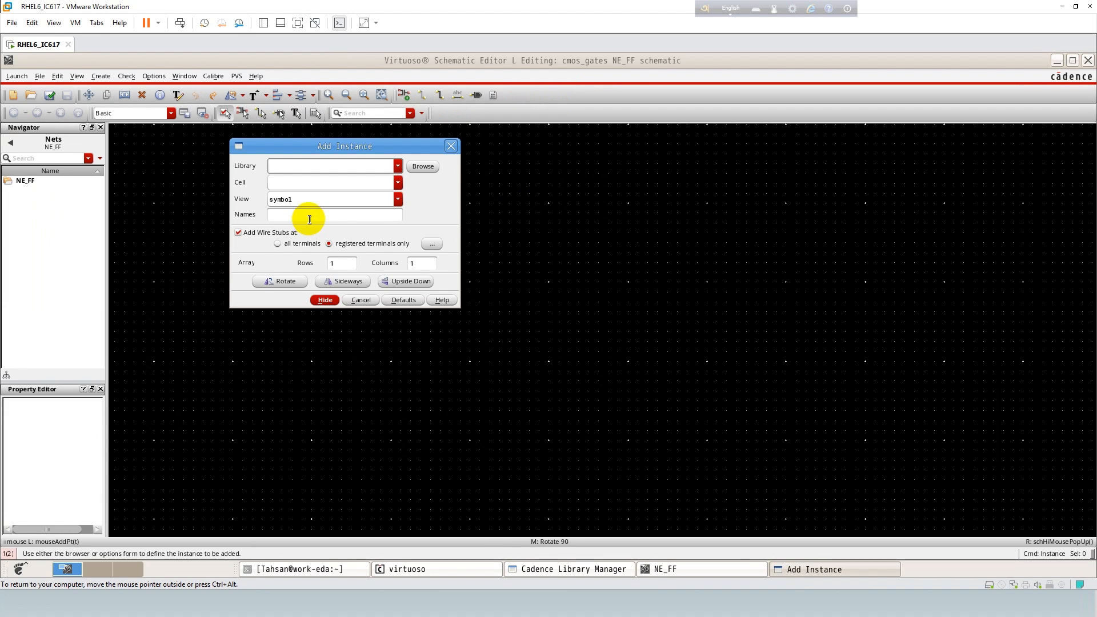
click(400, 168)
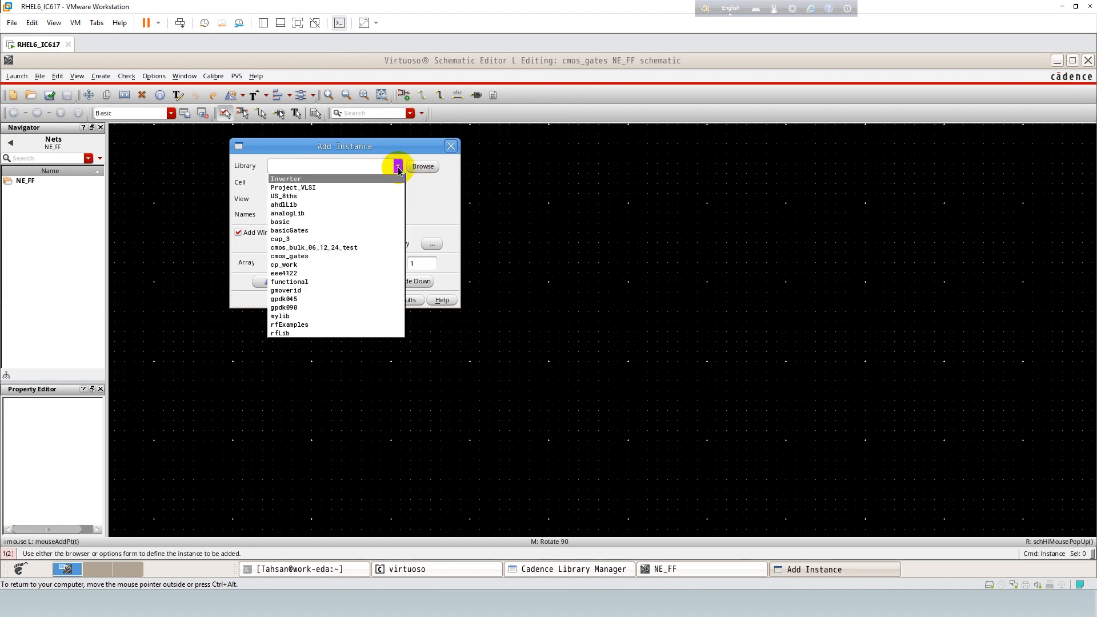
click(288, 297)
click(286, 181)
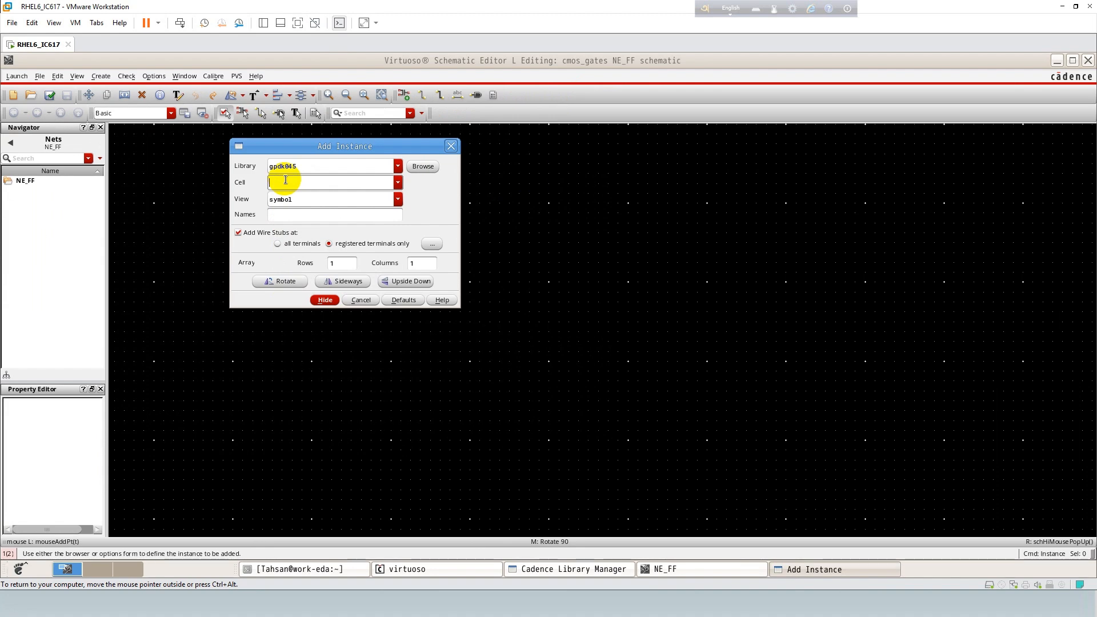
text(pmos1v)
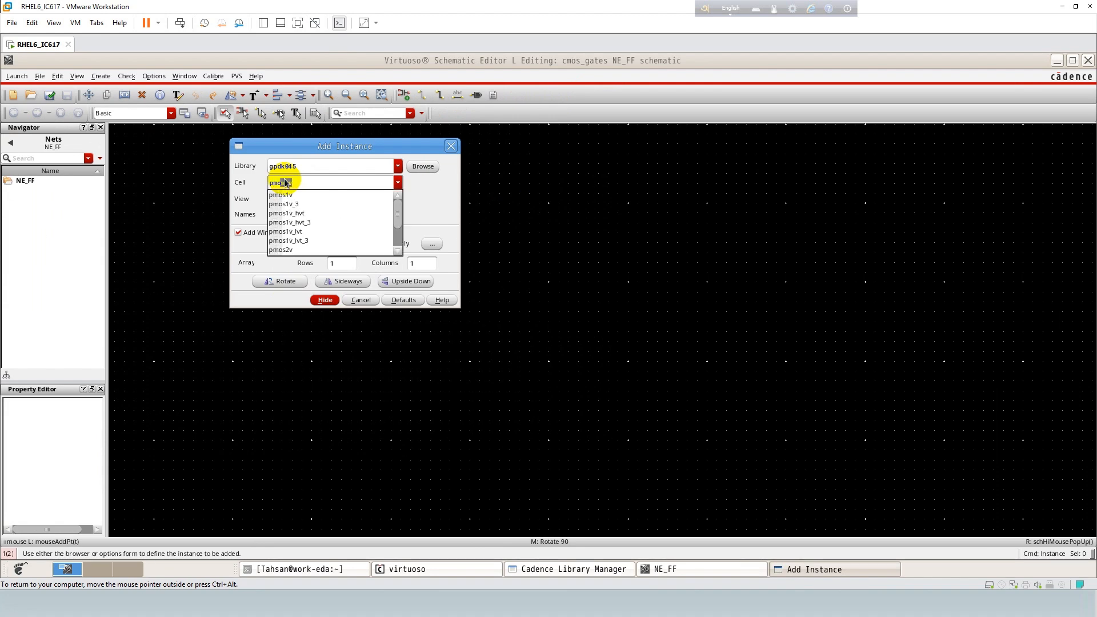
click(280, 195)
click(293, 199)
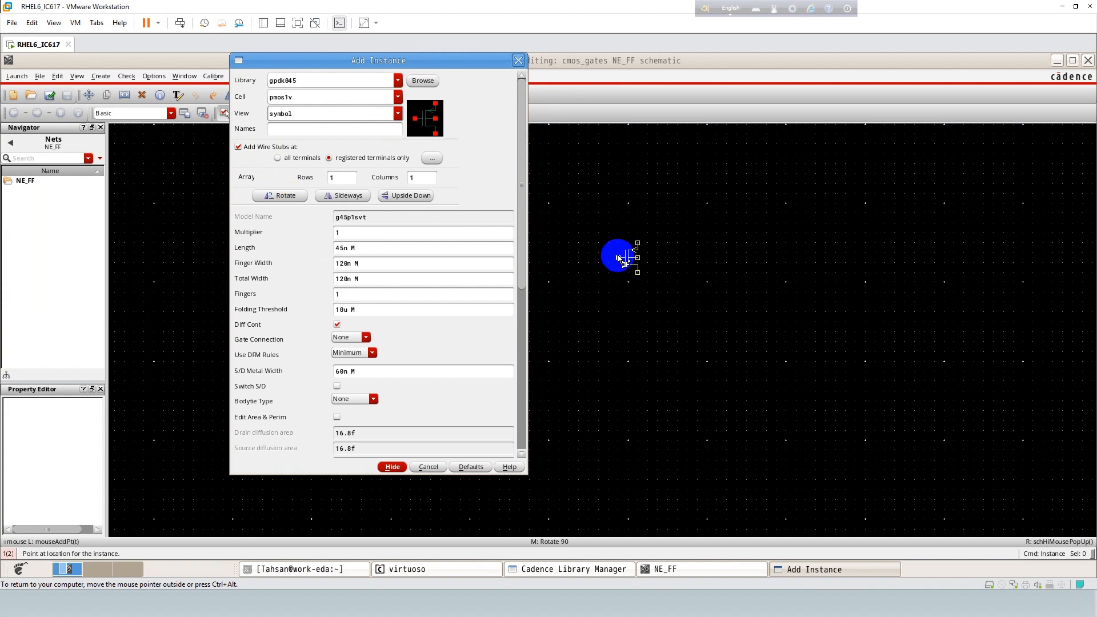
key(Return)
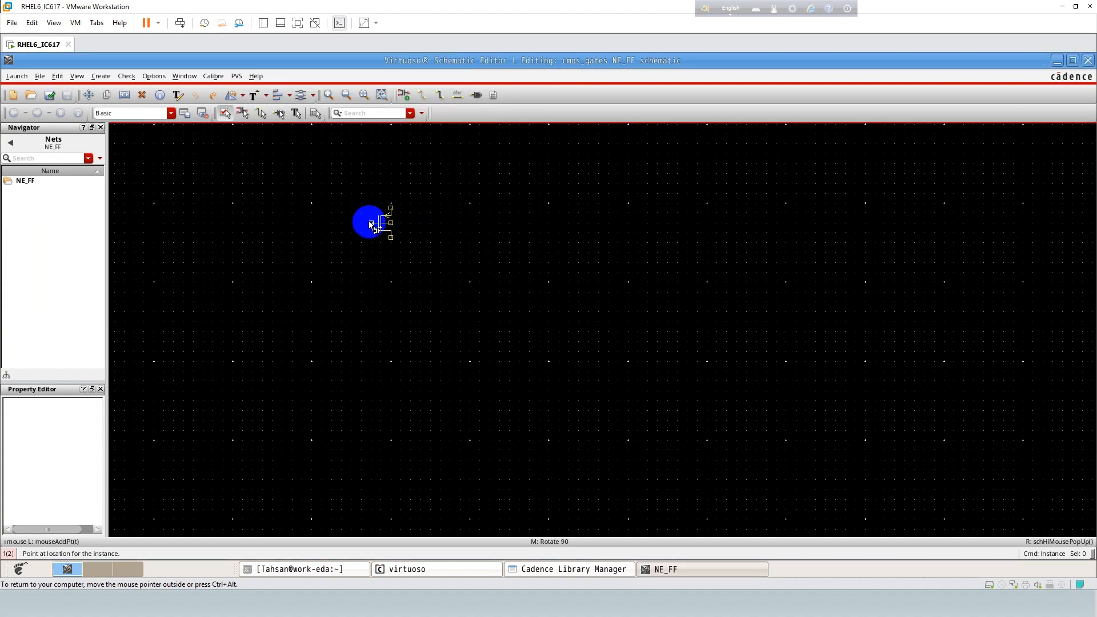
- Place five pmos1v transistors: three in an upper row and two in a second row beneath the middle and third ones
ctrl+scroll(371, 224, up, 3)
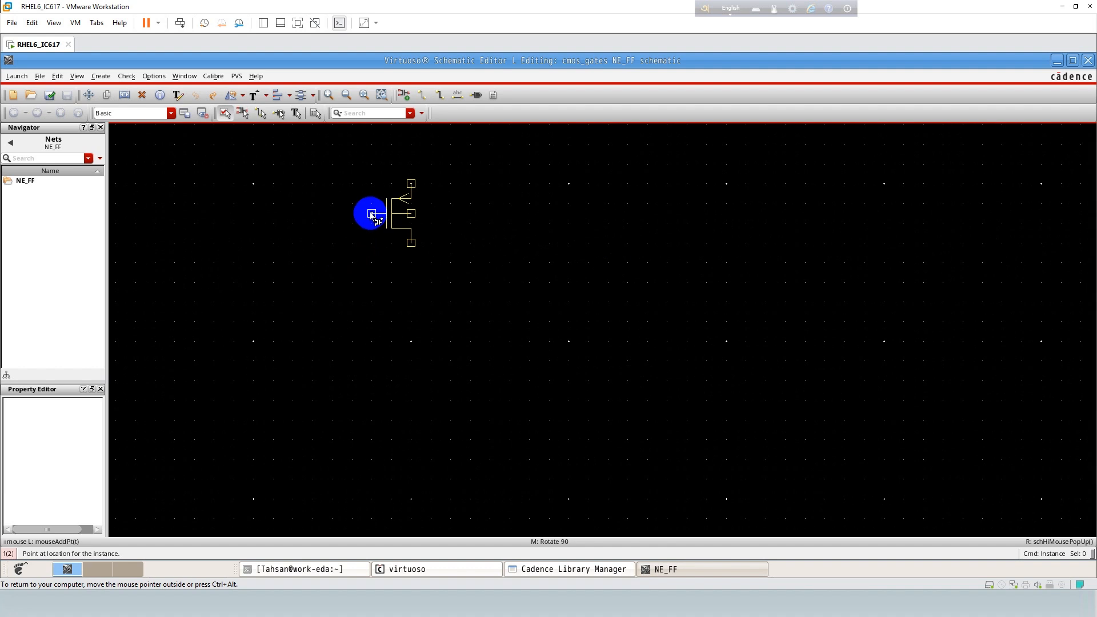
click(371, 214)
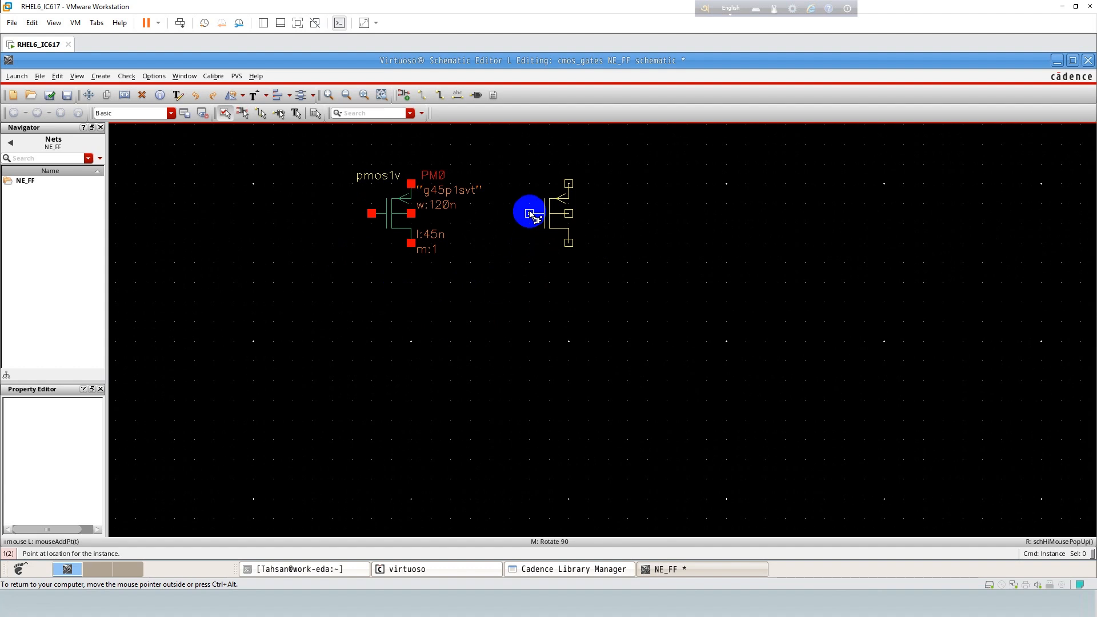
click(529, 213)
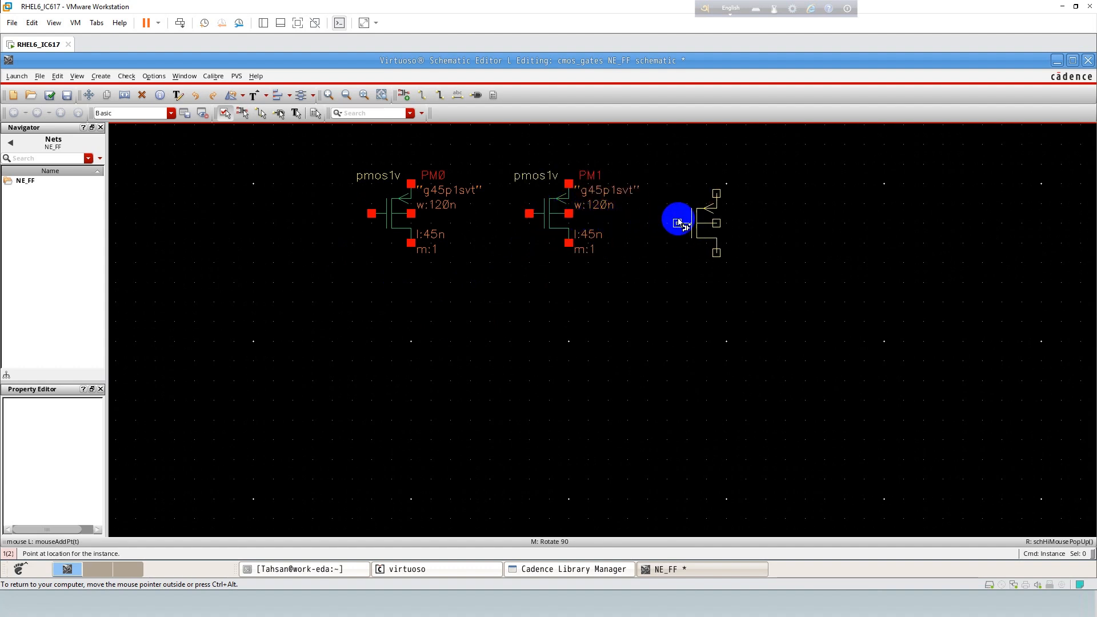
click(690, 220)
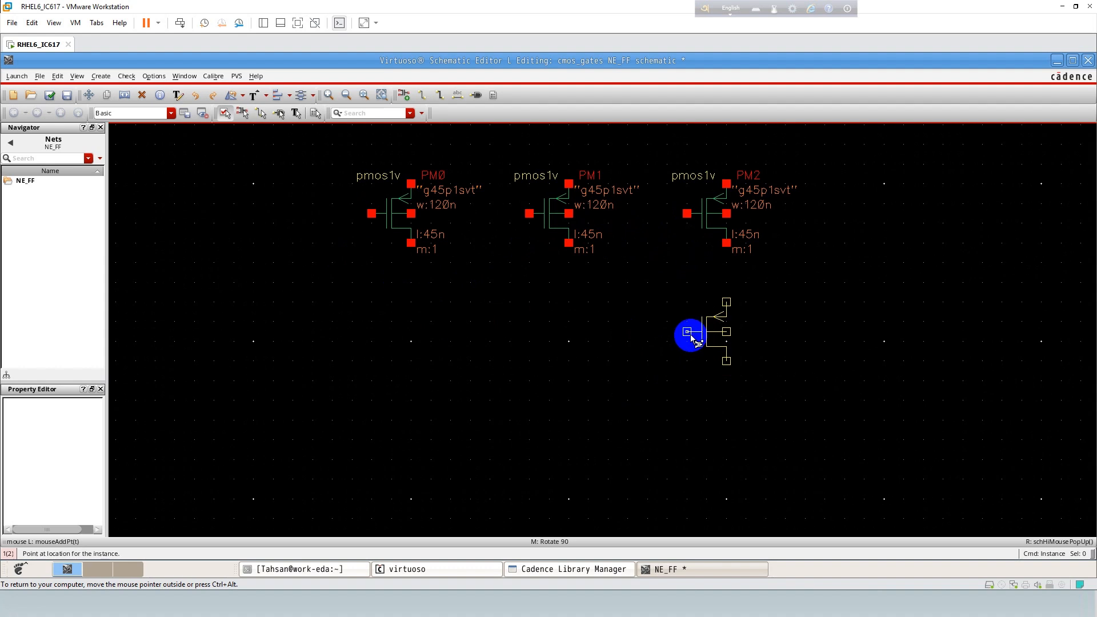
click(691, 337)
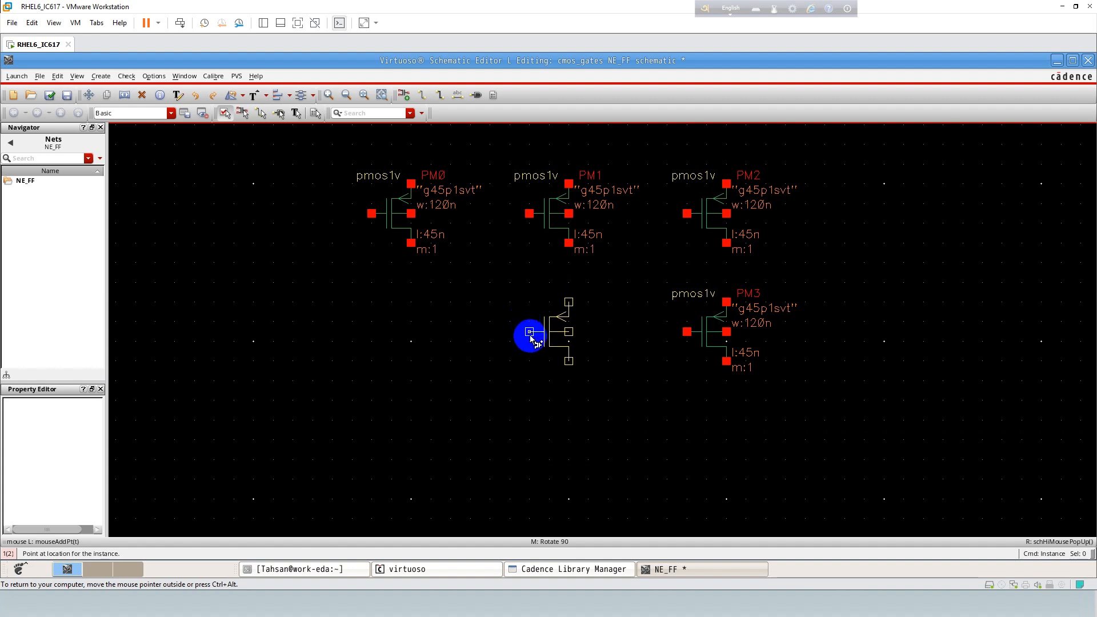
click(530, 338)
key(Escape)
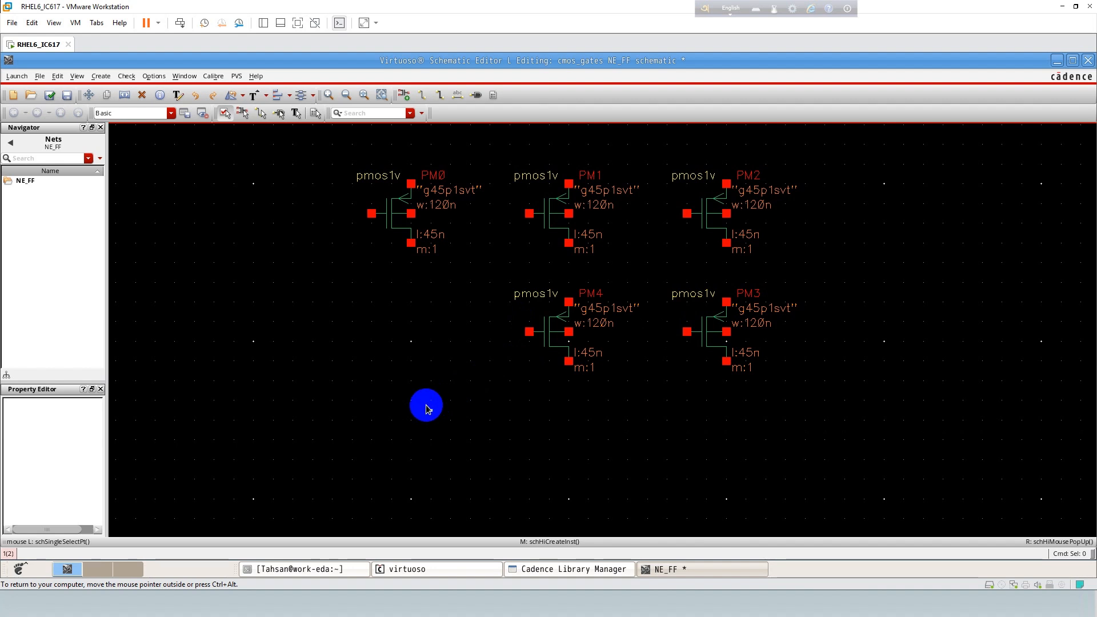
- Set up another instance with cell nmos1v from gpdk045, keeping the symbol view
key(i)
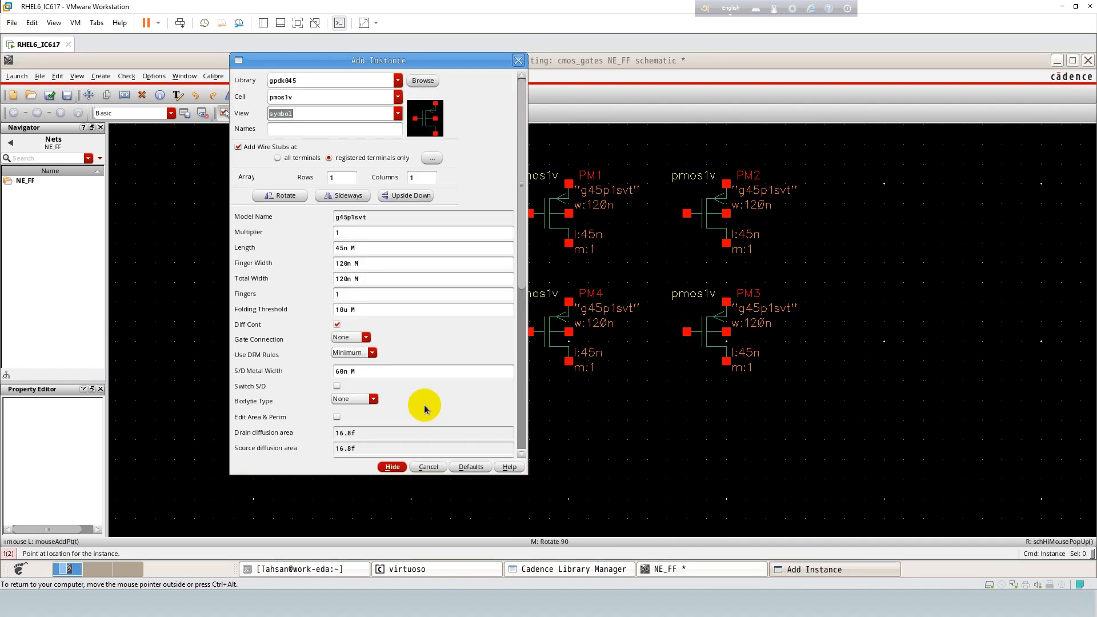
click(303, 96)
drag(304, 96, 259, 99)
text(nmos1v)
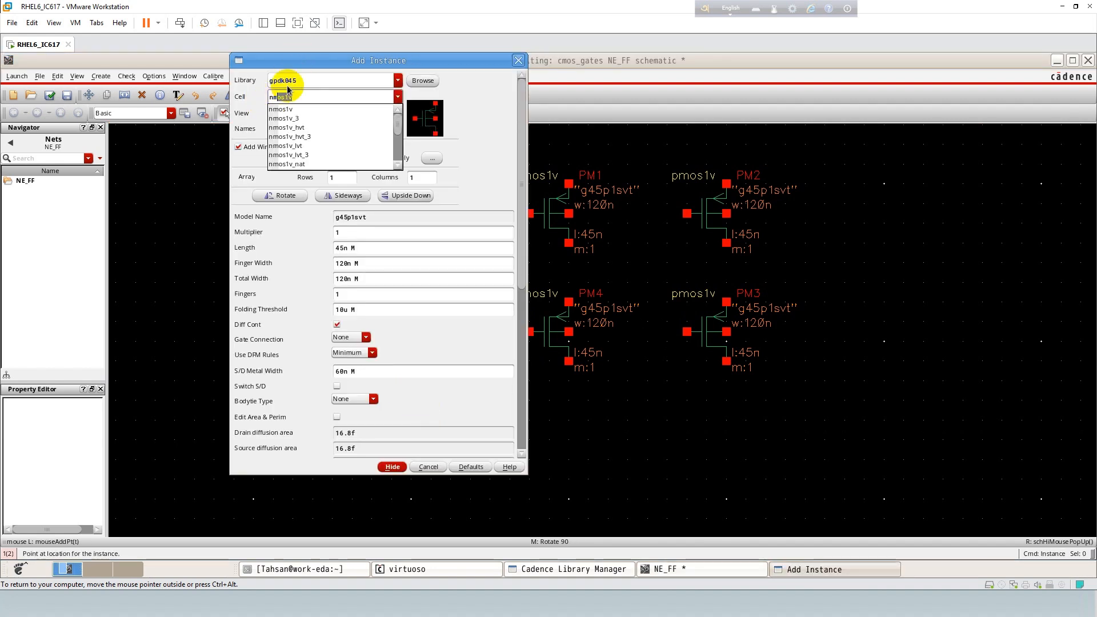
click(289, 109)
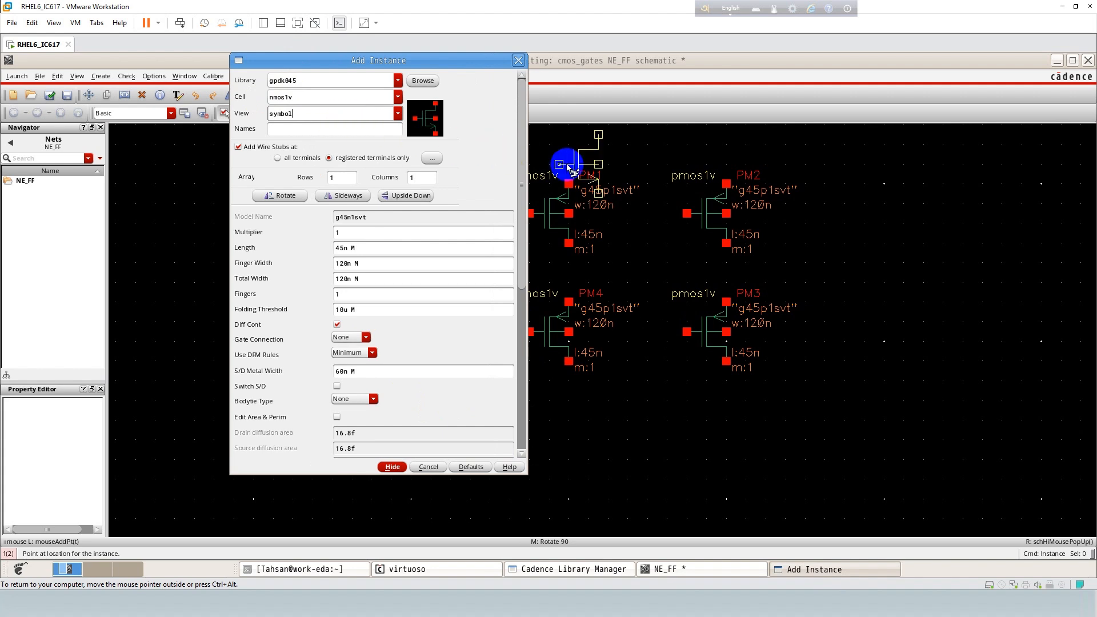
key(Return)
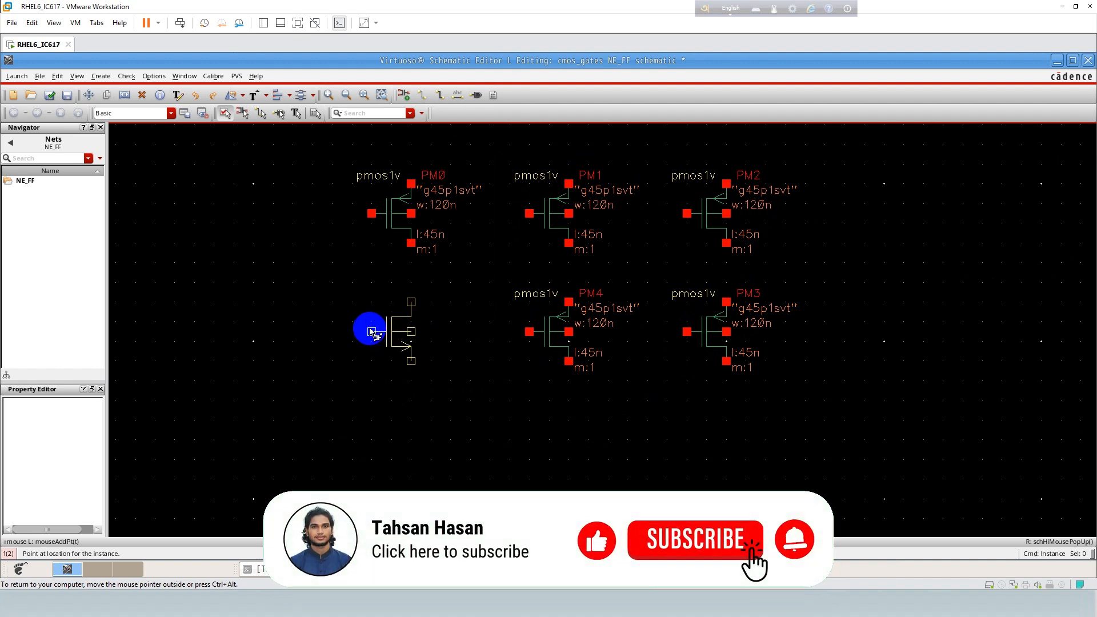
- Place four nmos1v transistors: one in the empty first spot of the second row and three across a third row
click(372, 331)
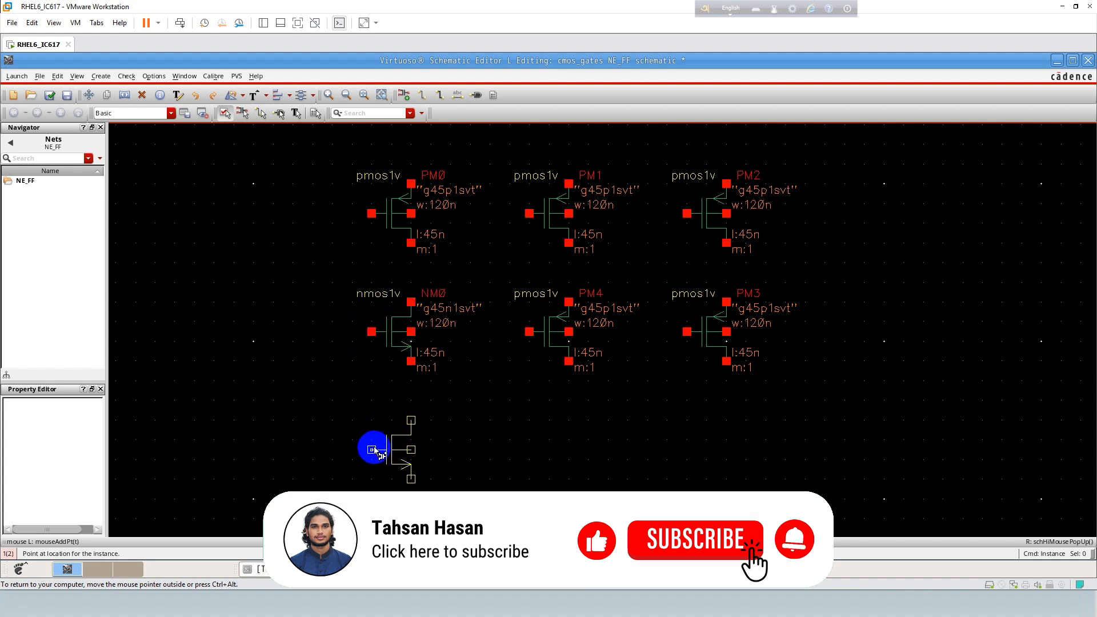
click(373, 450)
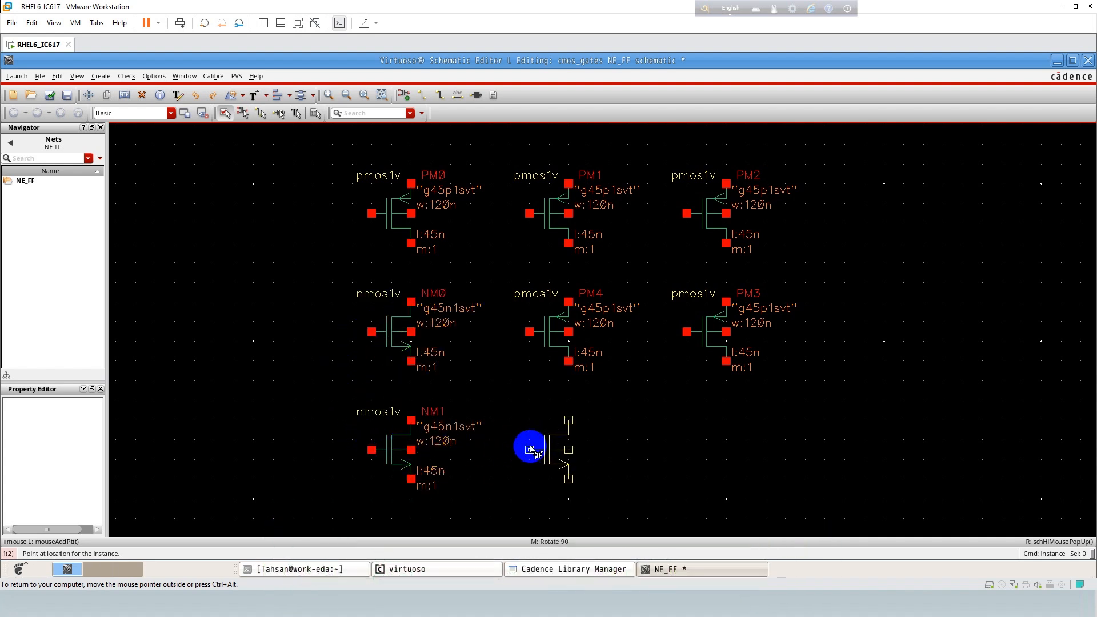
click(529, 450)
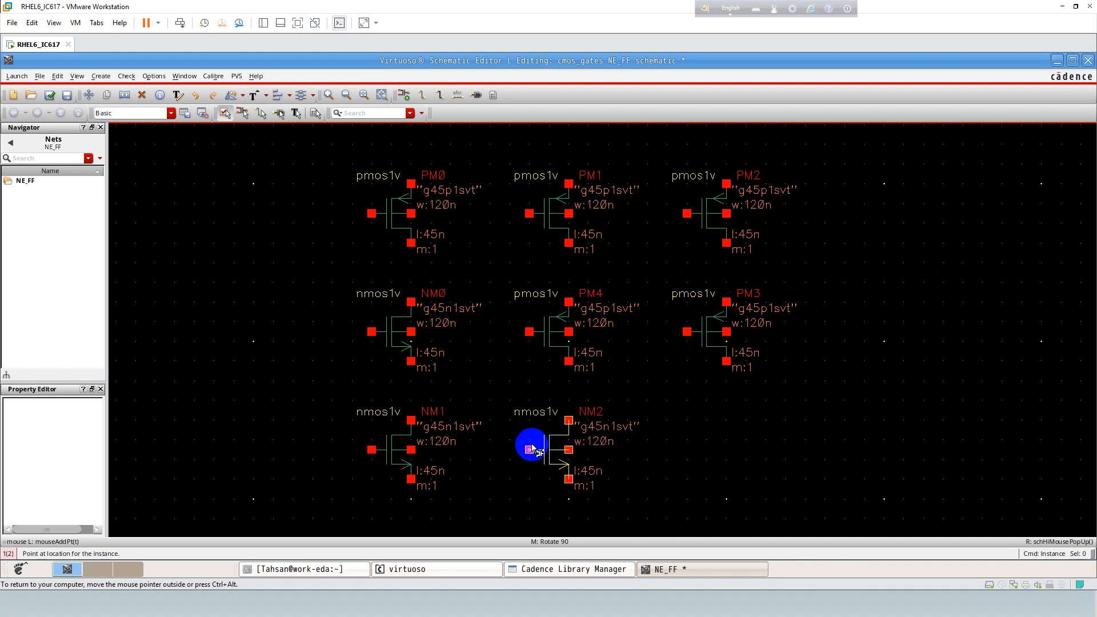
click(686, 450)
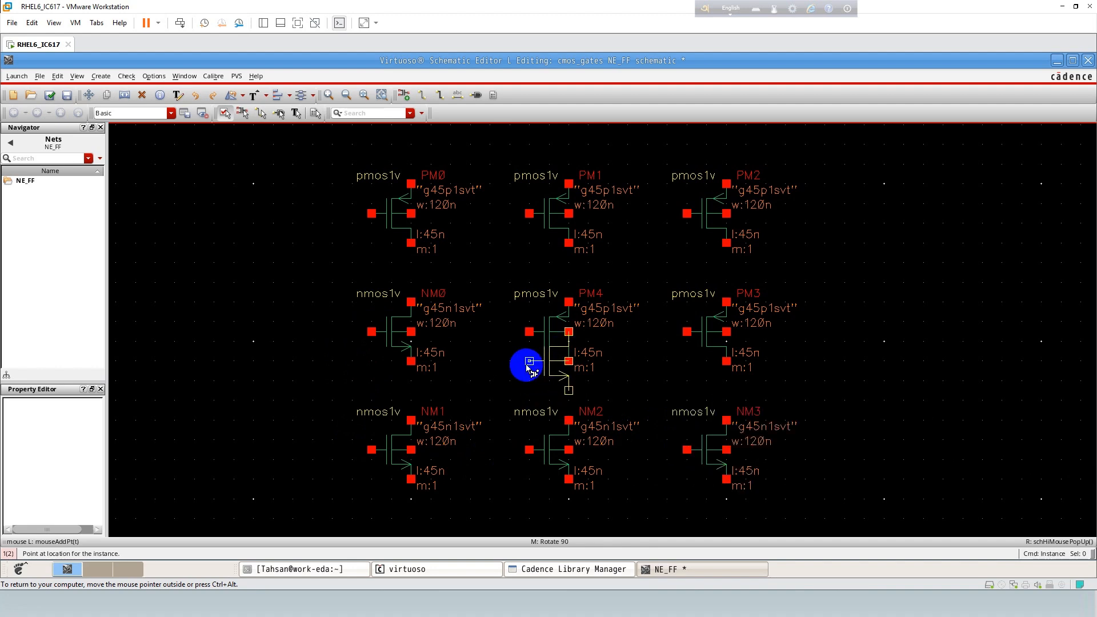
key(Escape)
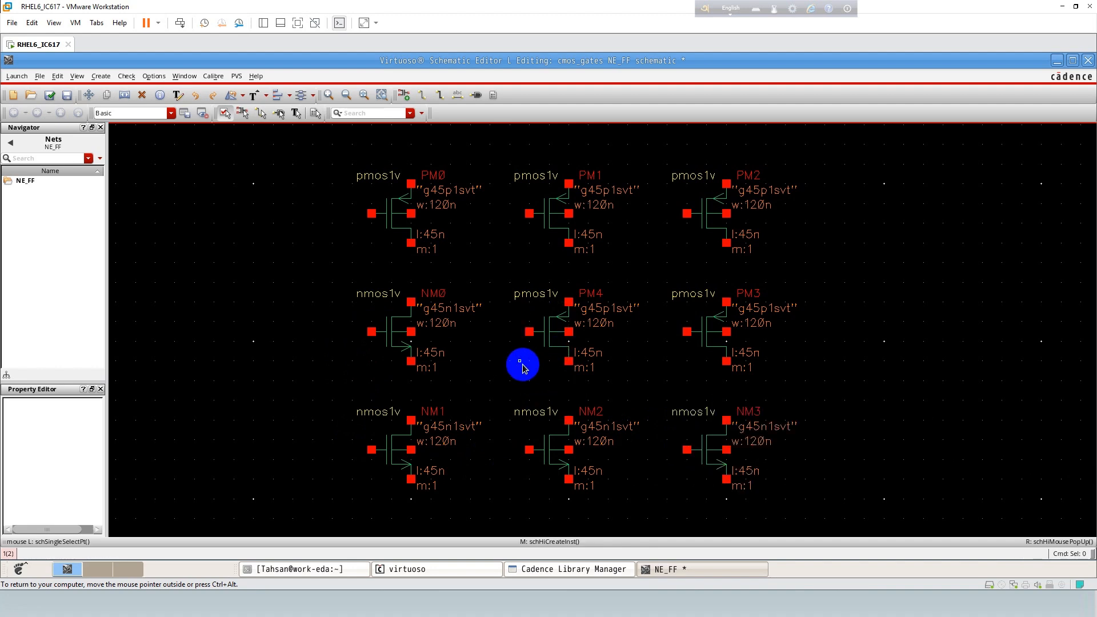
- Draw a short wire stub upward from the source of each PMOS in the upper row (PM0, PM1, PM2)
key(f)
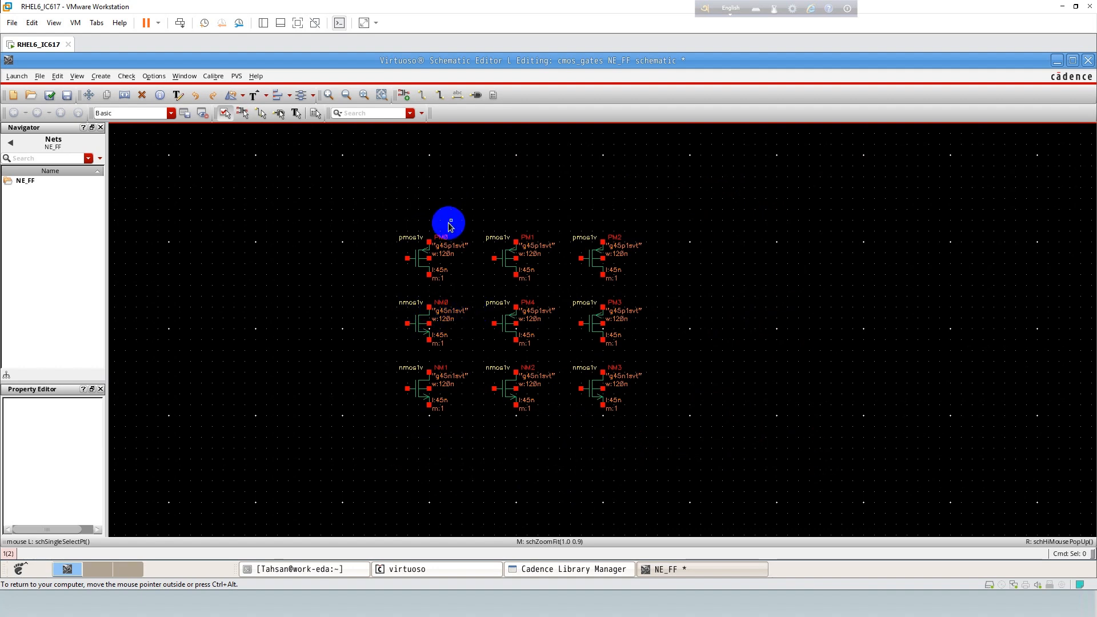
key(w)
click(430, 229)
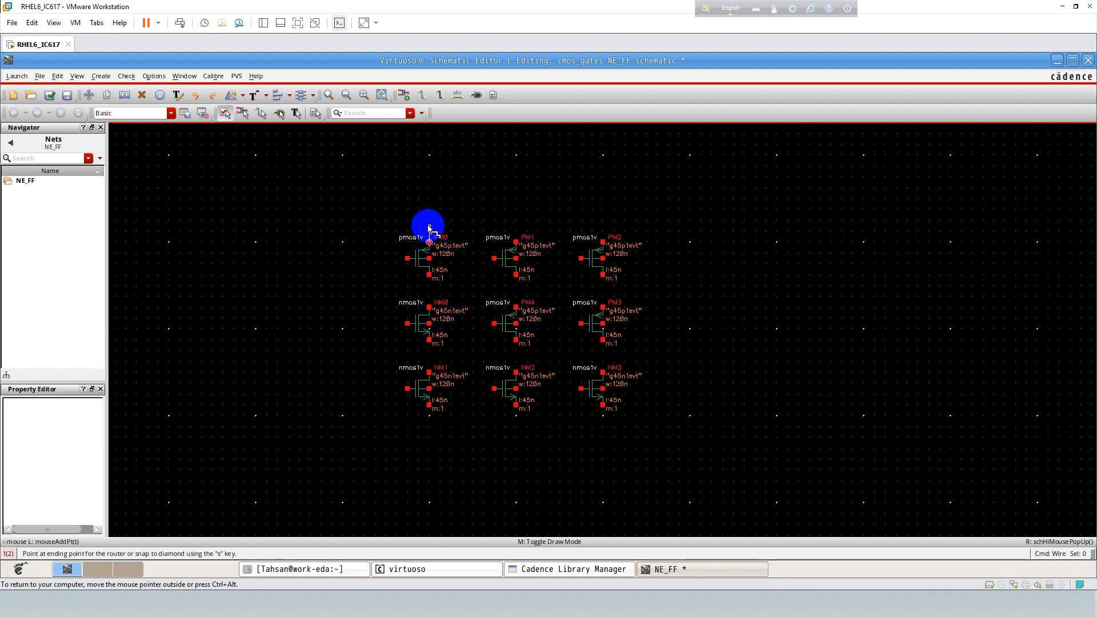
click(430, 228)
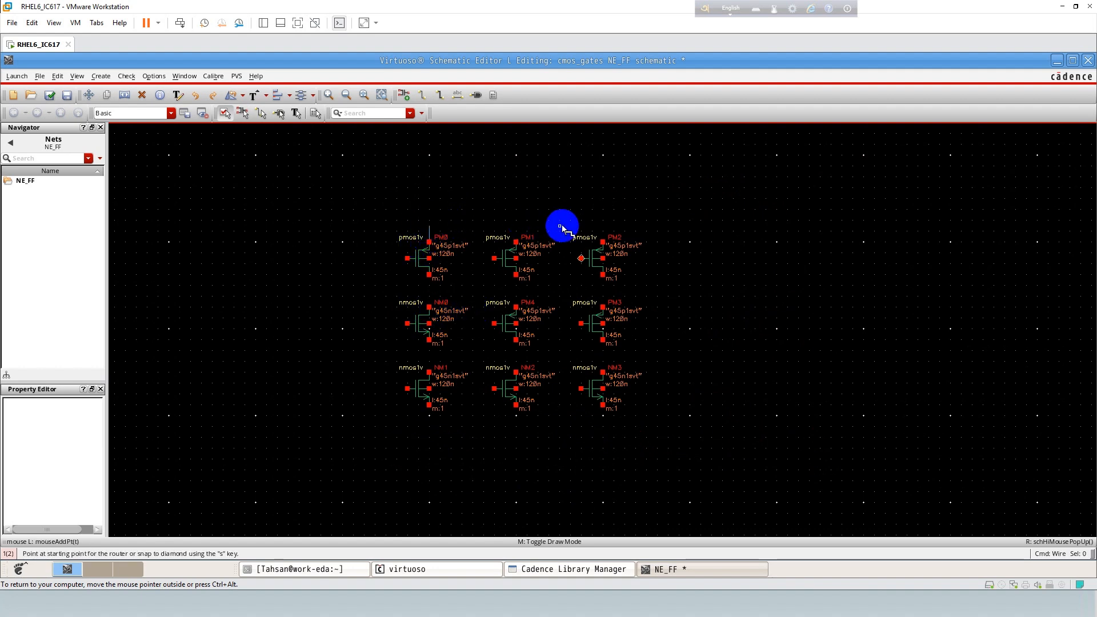
click(604, 229)
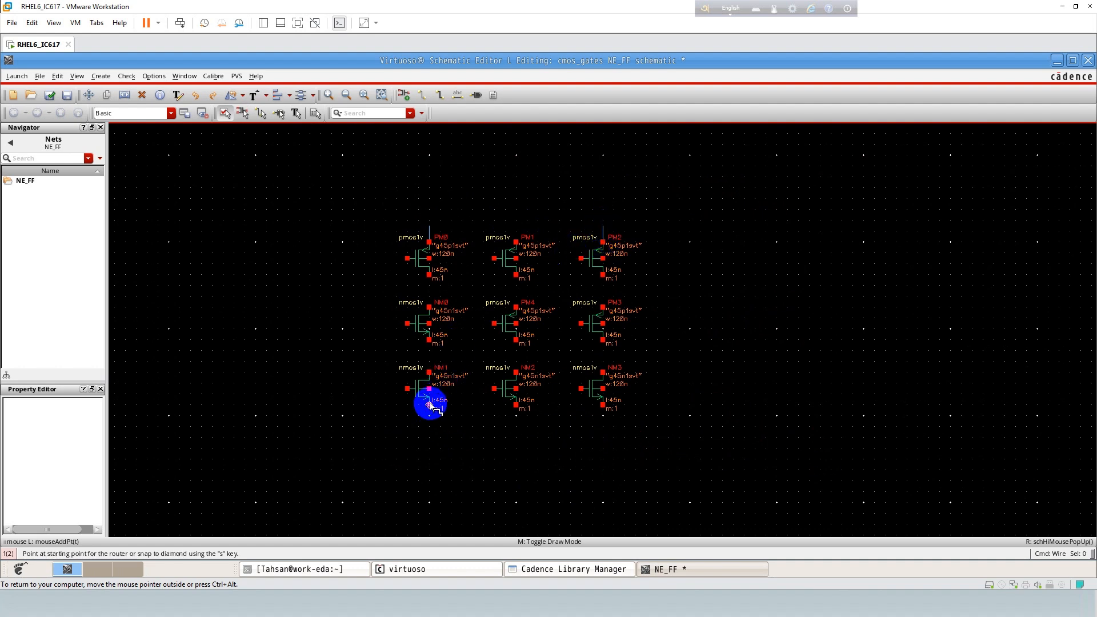
scroll(429, 406, up, 2)
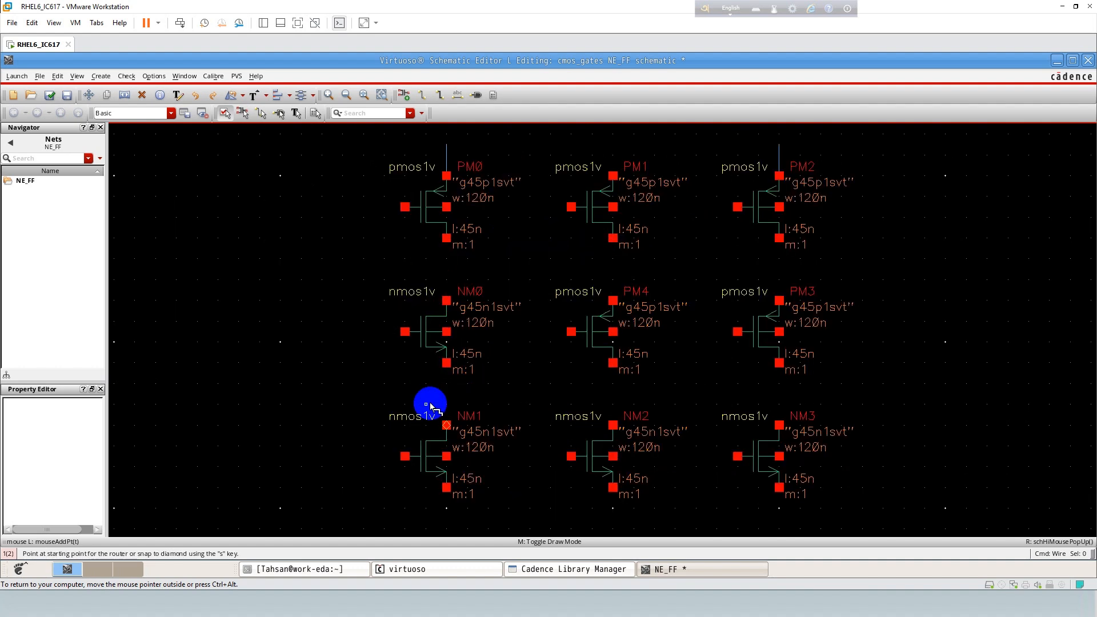
click(613, 176)
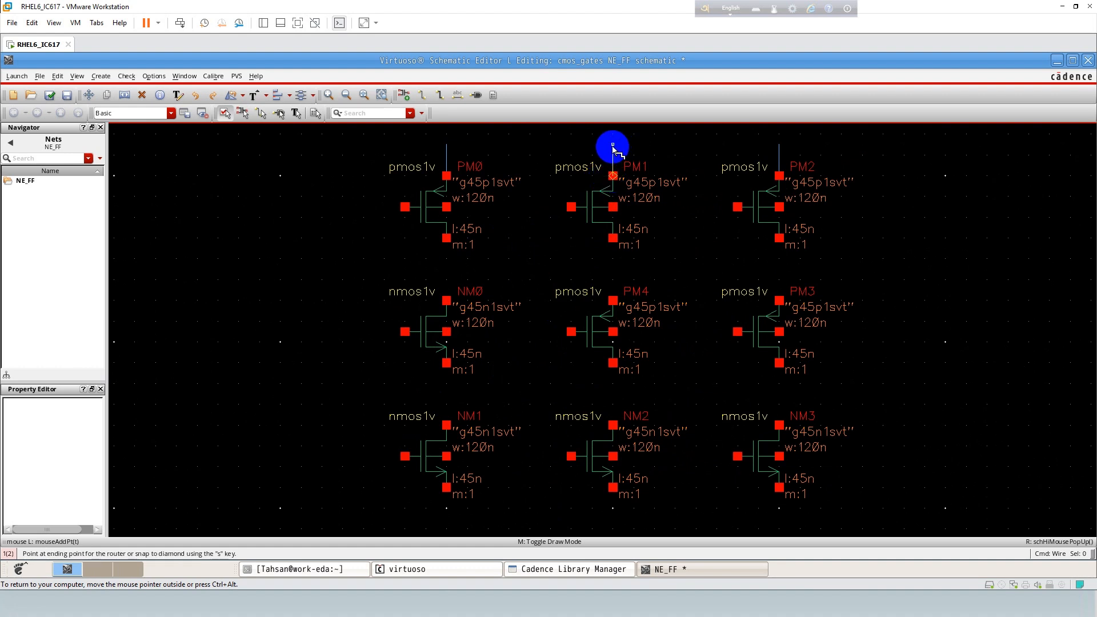
click(613, 148)
- Wire the first column in series from PM0 through NM0 to NM1, and draw a wire stub down from NM1's source
click(446, 238)
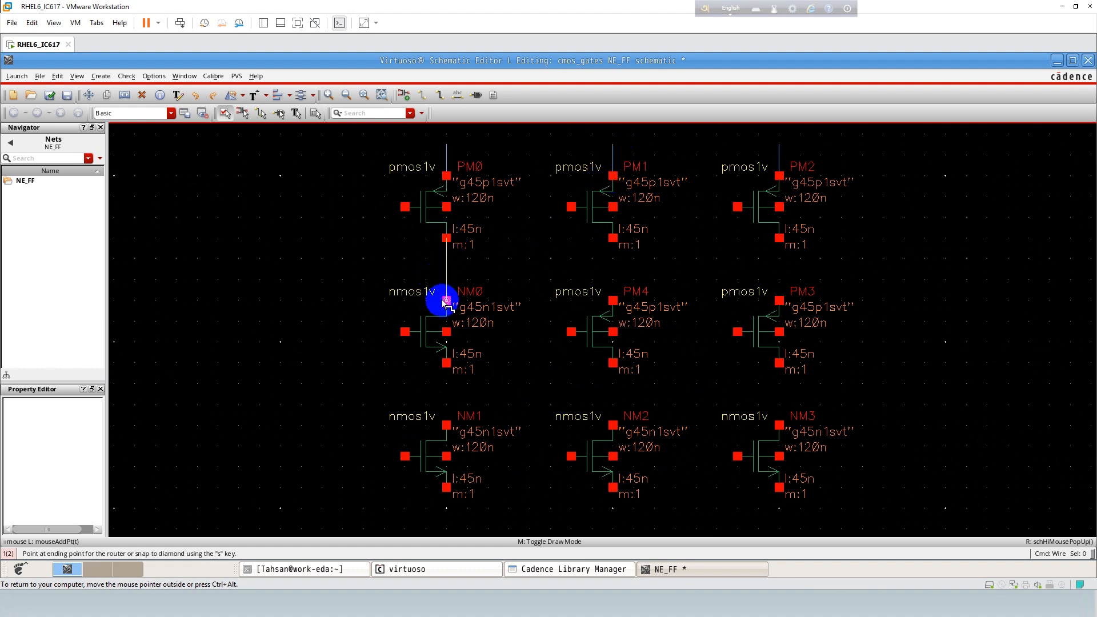
click(446, 301)
click(446, 363)
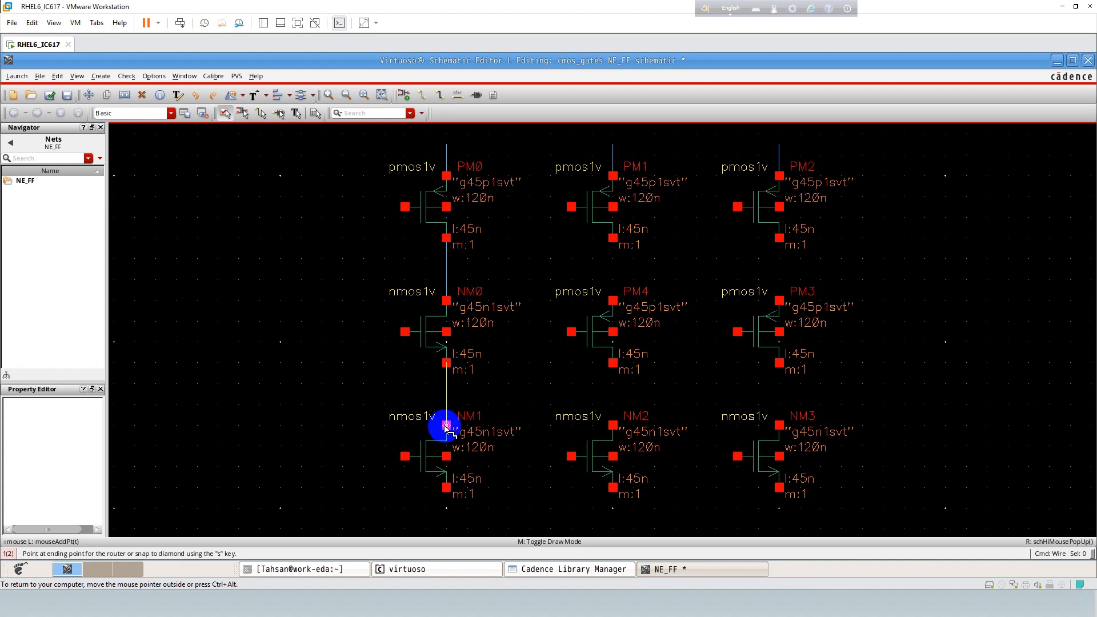
click(446, 425)
click(446, 488)
click(446, 527)
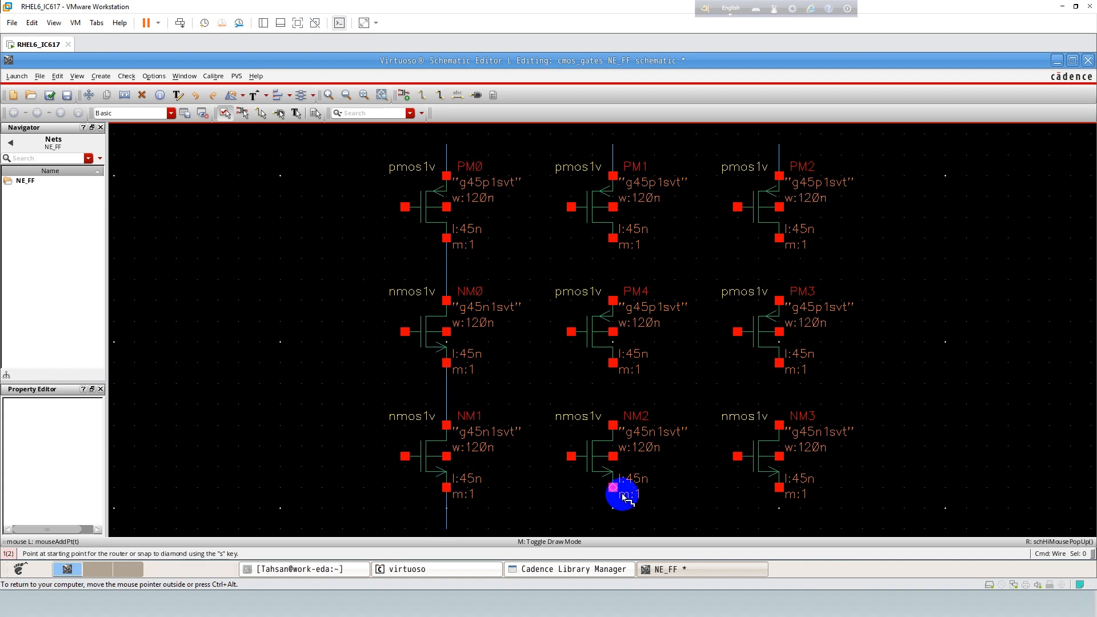
- Draw a wire stub down from NM2's source and wire the second column in series from PM1 through PM4 to NM2
click(613, 487)
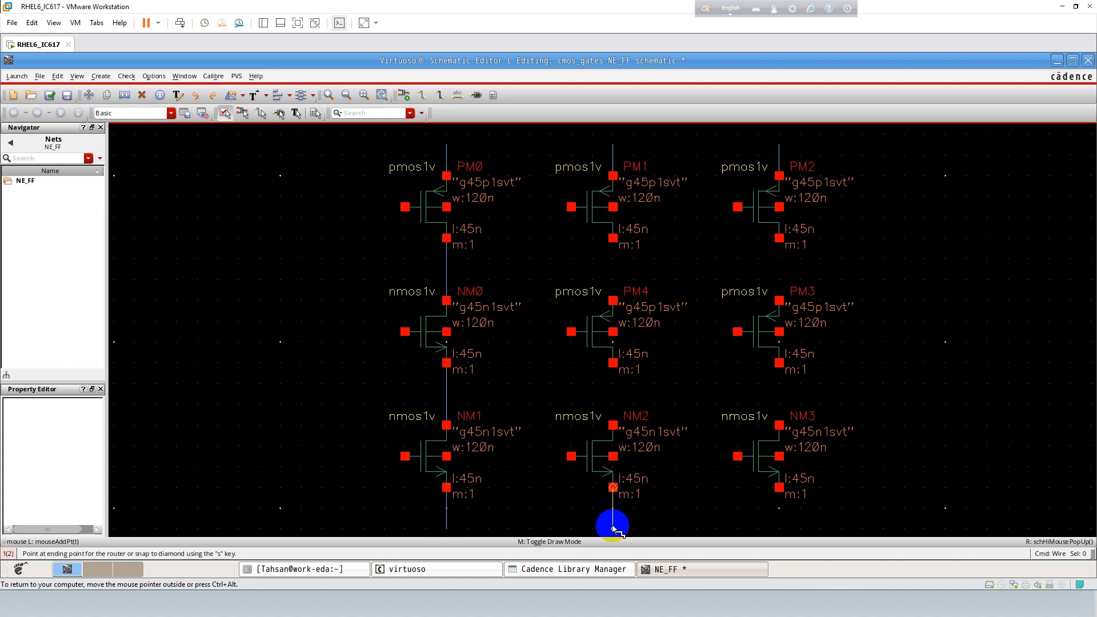
click(612, 526)
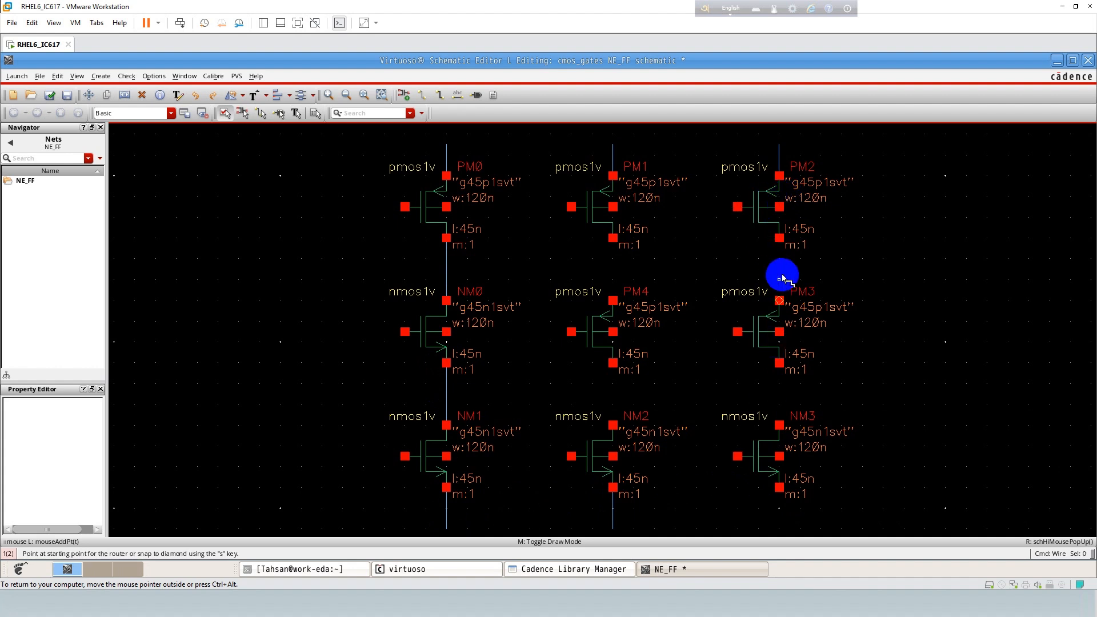
click(613, 237)
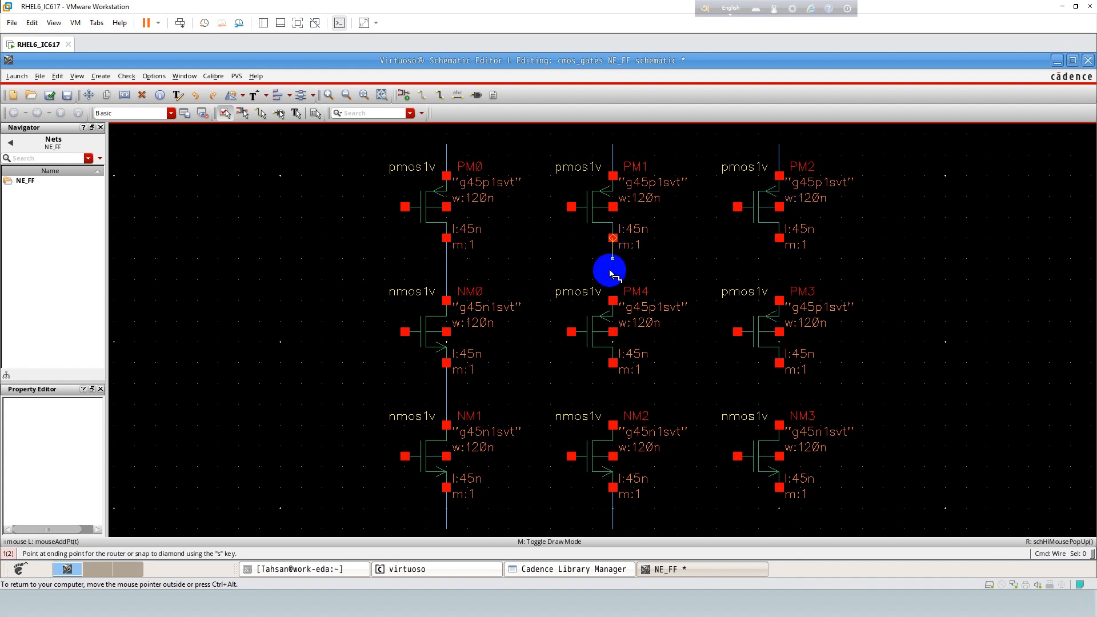
click(613, 301)
click(613, 363)
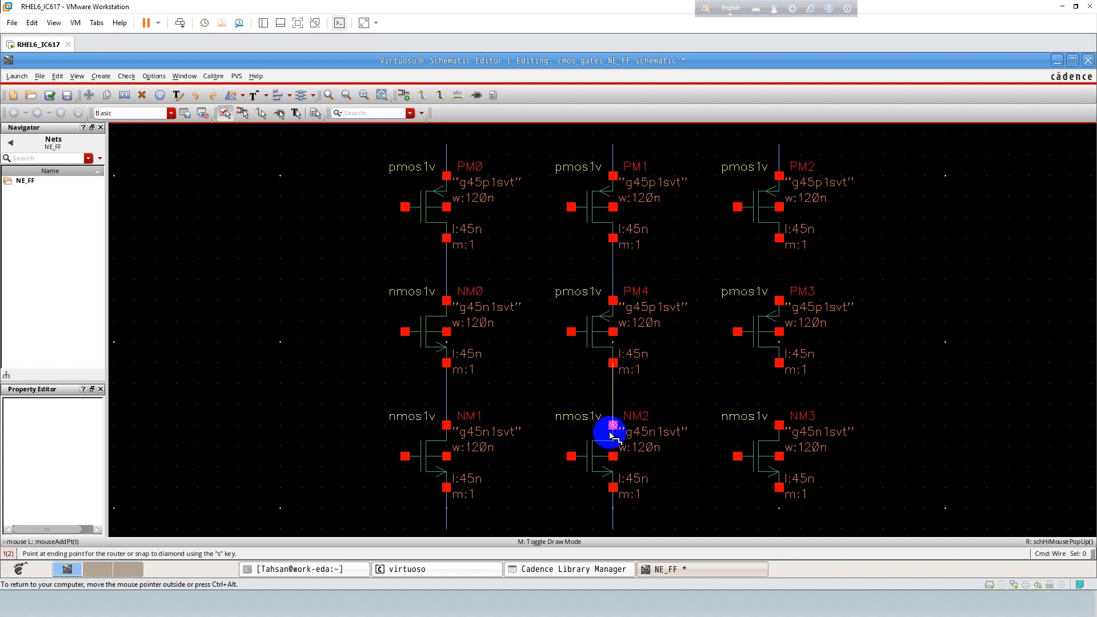
click(612, 426)
- Wire the third column in series from PM2 through PM3 to NM3, and draw a wire stub down from NM3's source
click(779, 238)
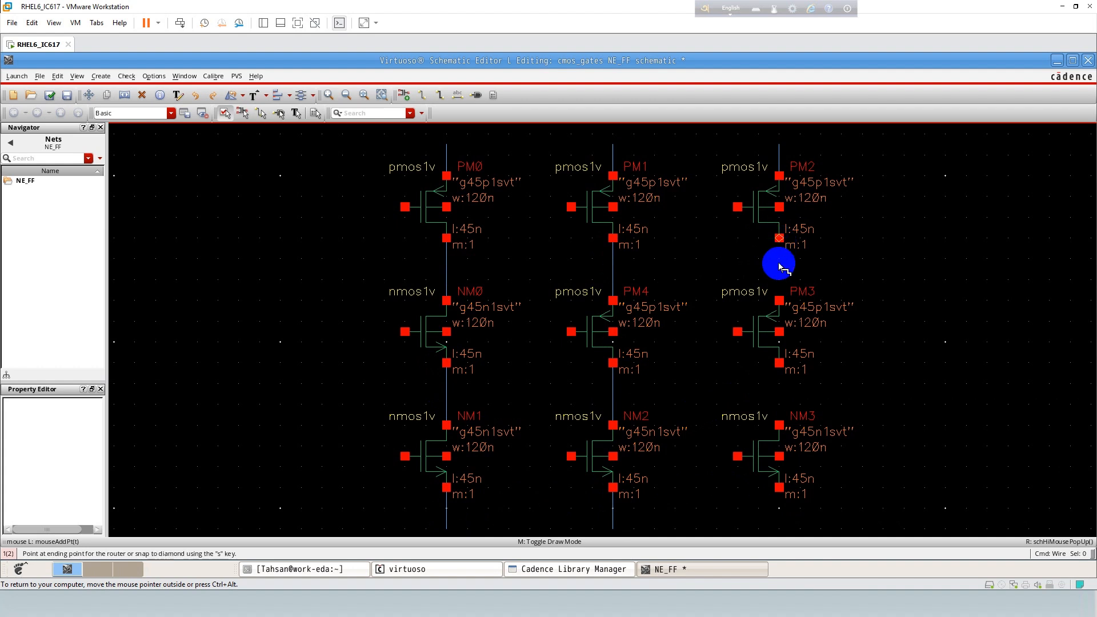
click(780, 300)
click(780, 363)
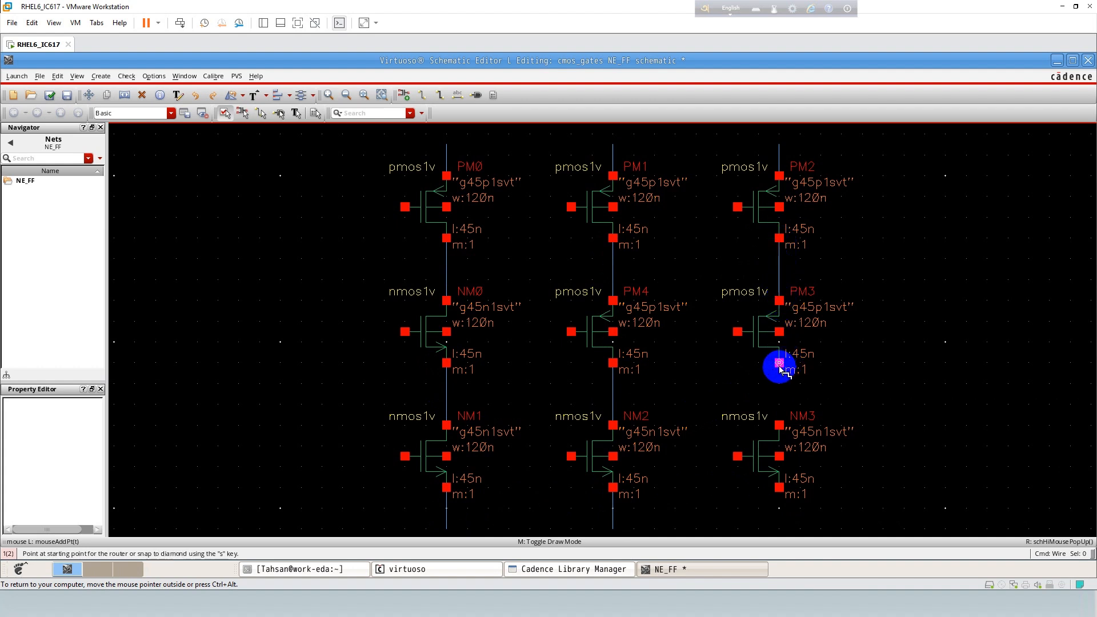
click(780, 425)
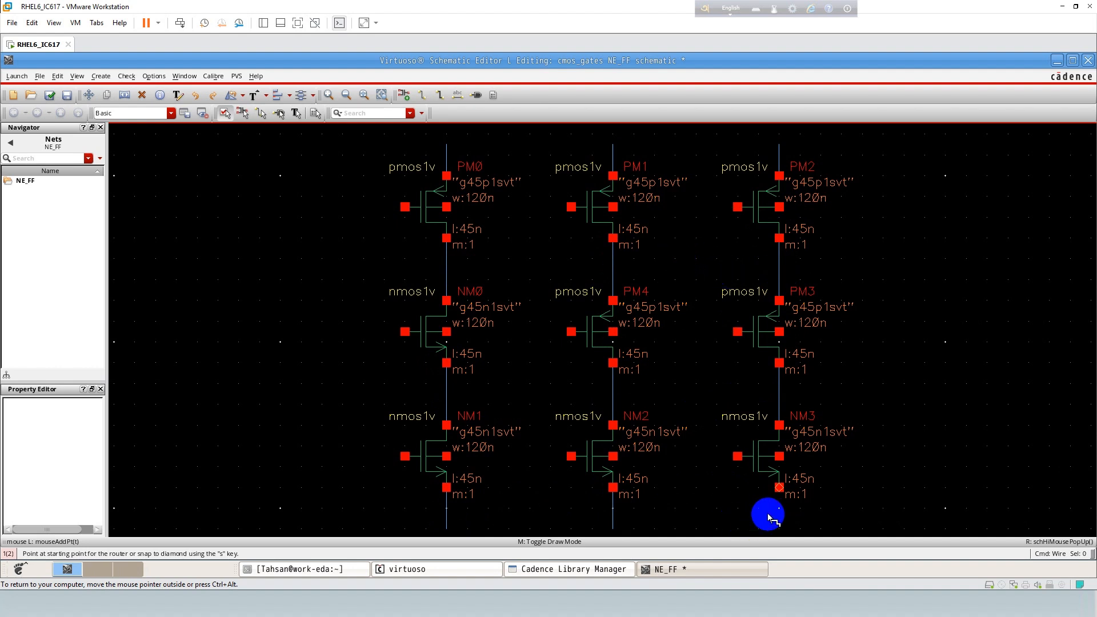
click(779, 488)
double_click(779, 526)
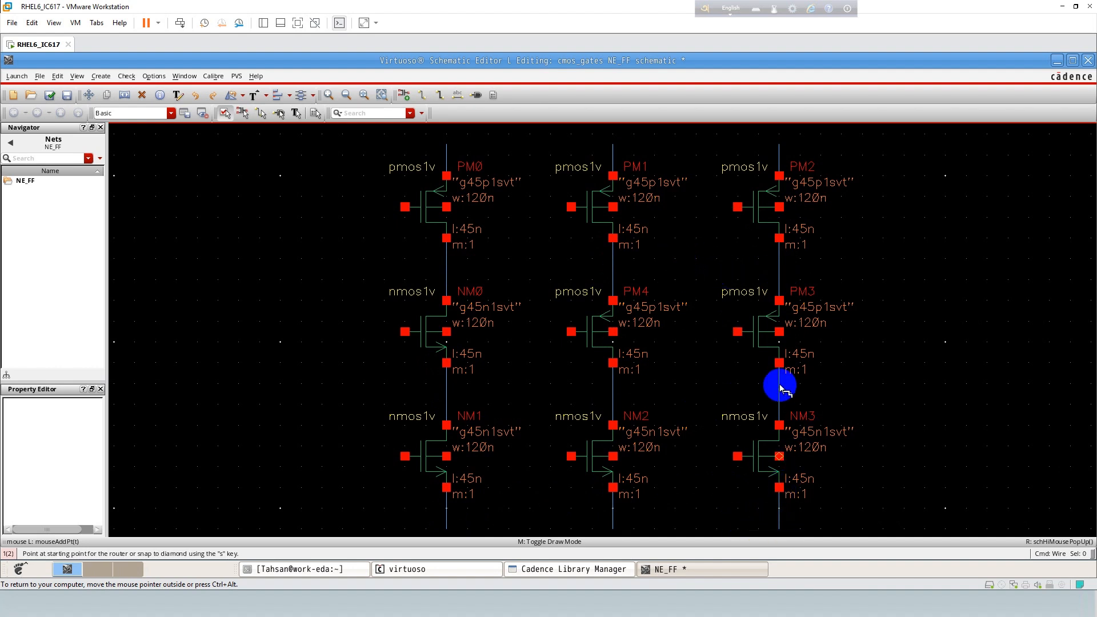
- Wire PM0's gate to NM1's gate, and connect the node between PM0 and NM0 to PM4's gate
click(405, 207)
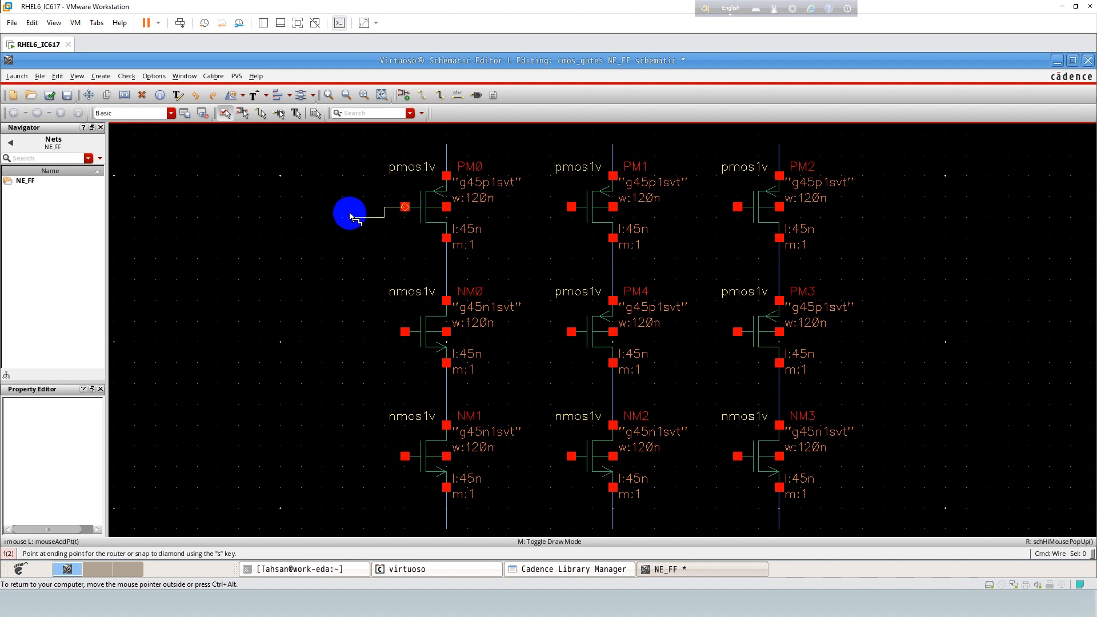
click(405, 456)
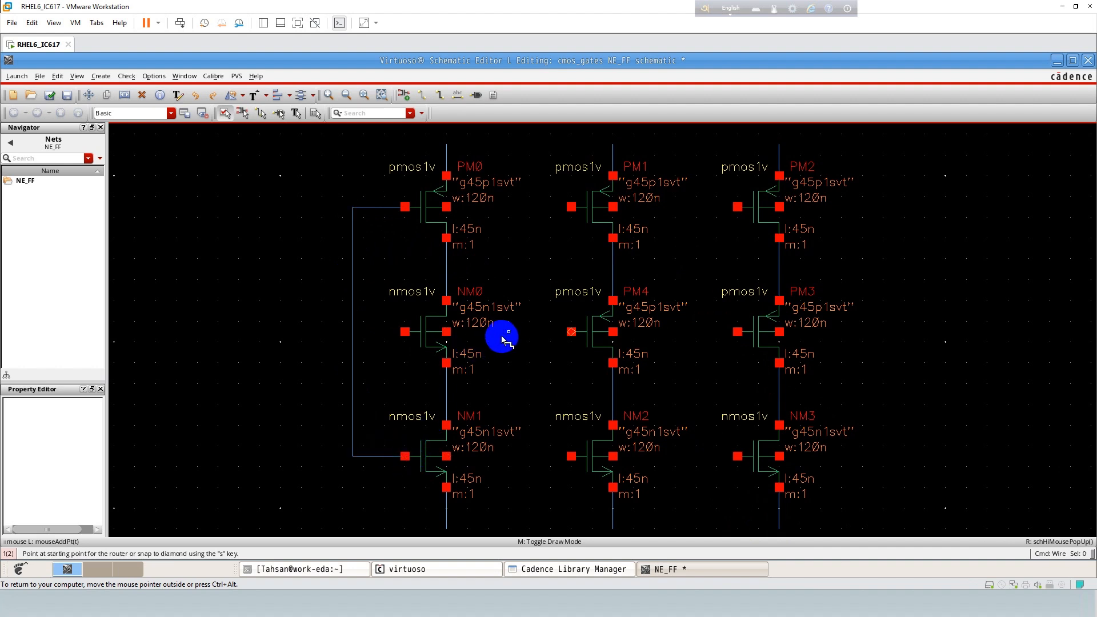
click(448, 268)
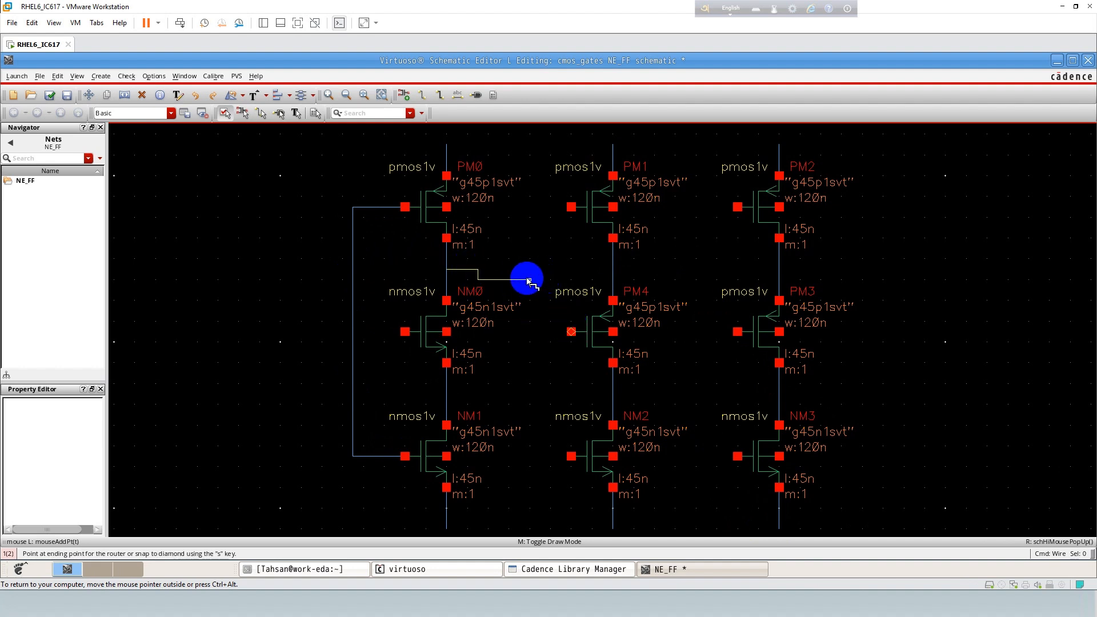
click(572, 332)
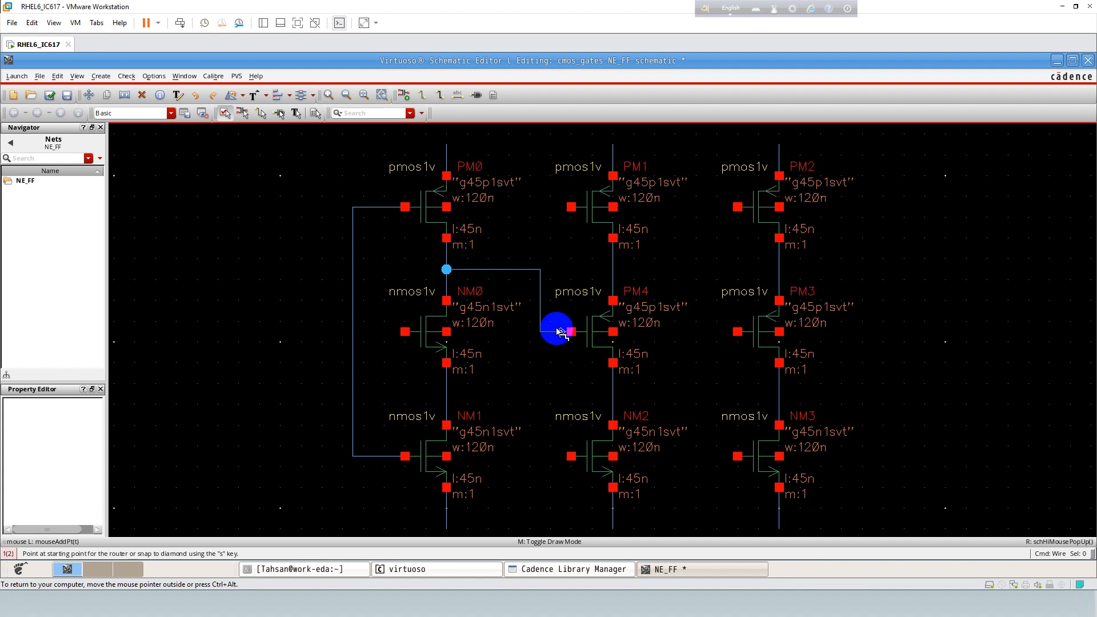
- Wire PM1's gate to NM2's gate around the outside of PM4, and fit the schematic in view
click(572, 207)
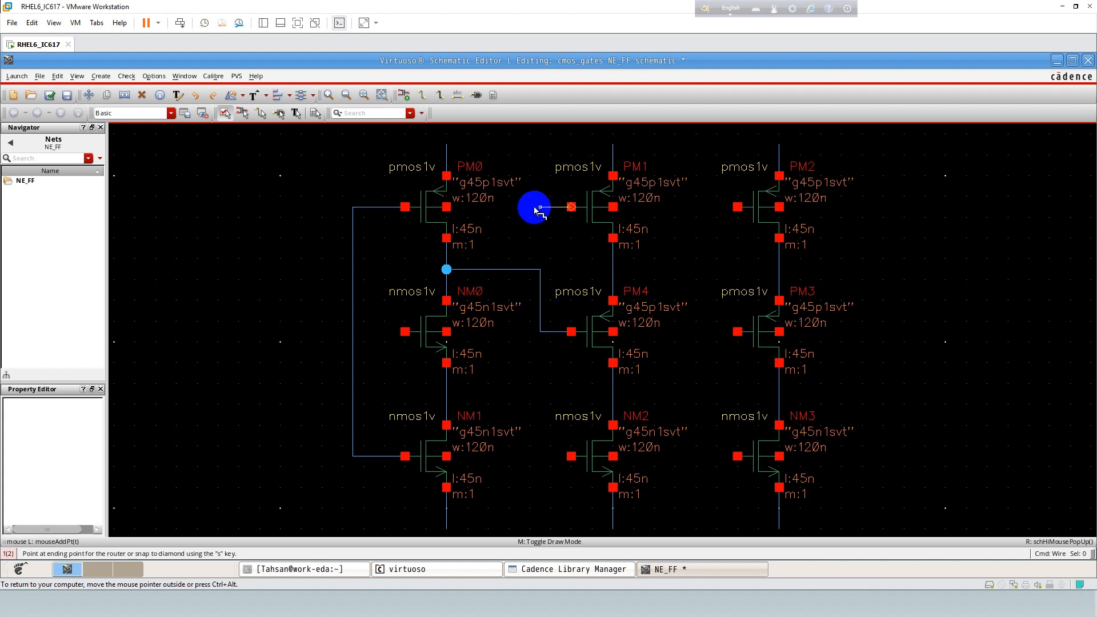
click(573, 458)
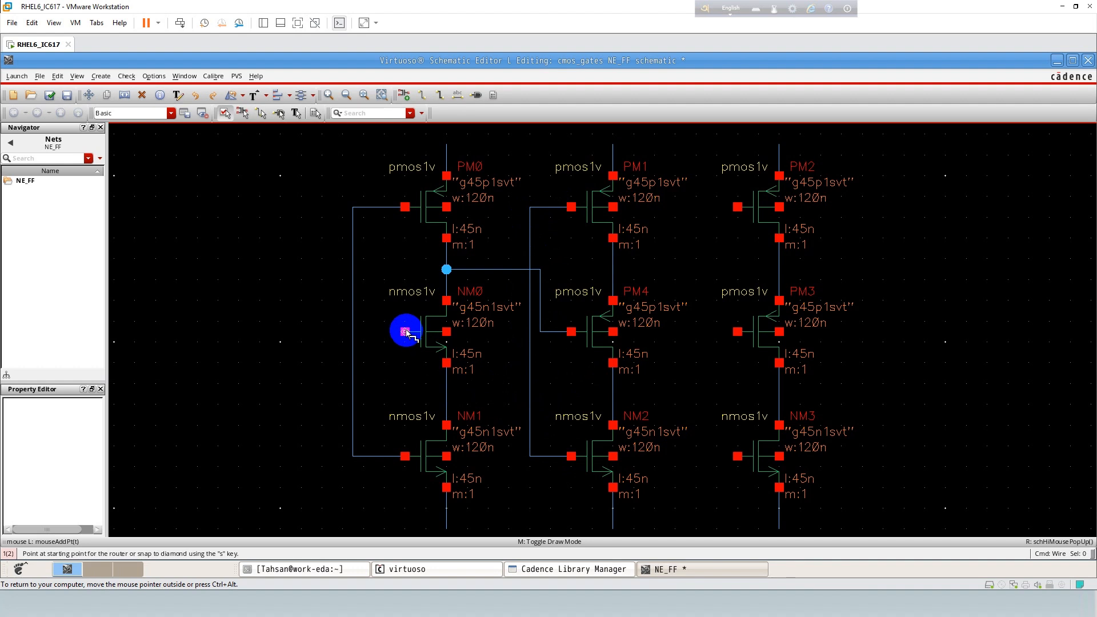
key(f)
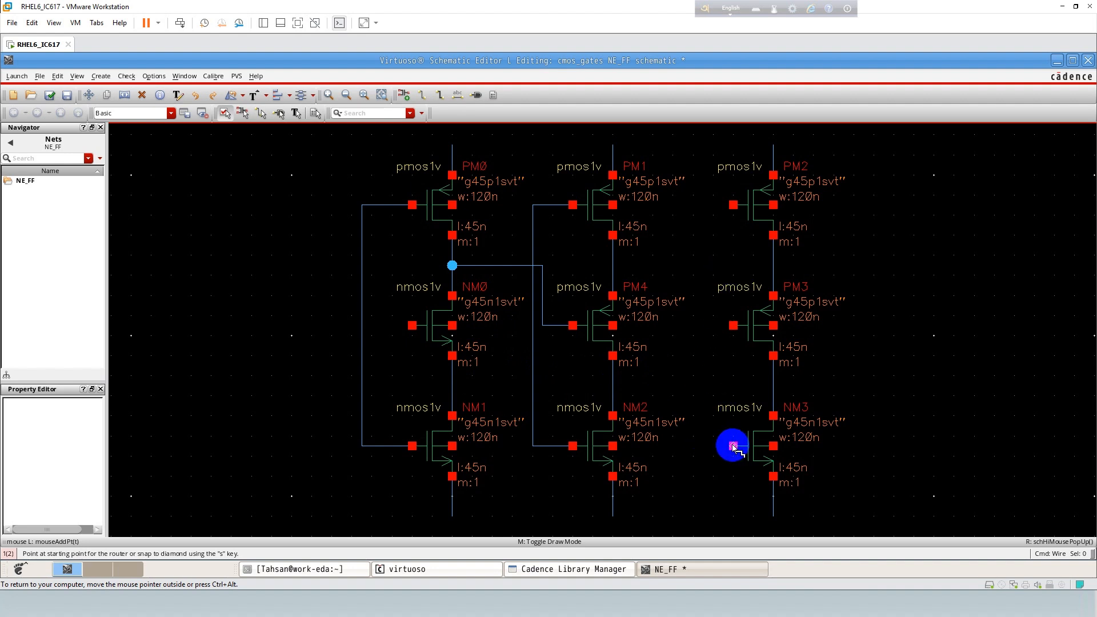
- Wire NM3's gate to PM2's gate and connect that gate wire to the node between PM4 and NM2
drag(733, 446, 734, 206)
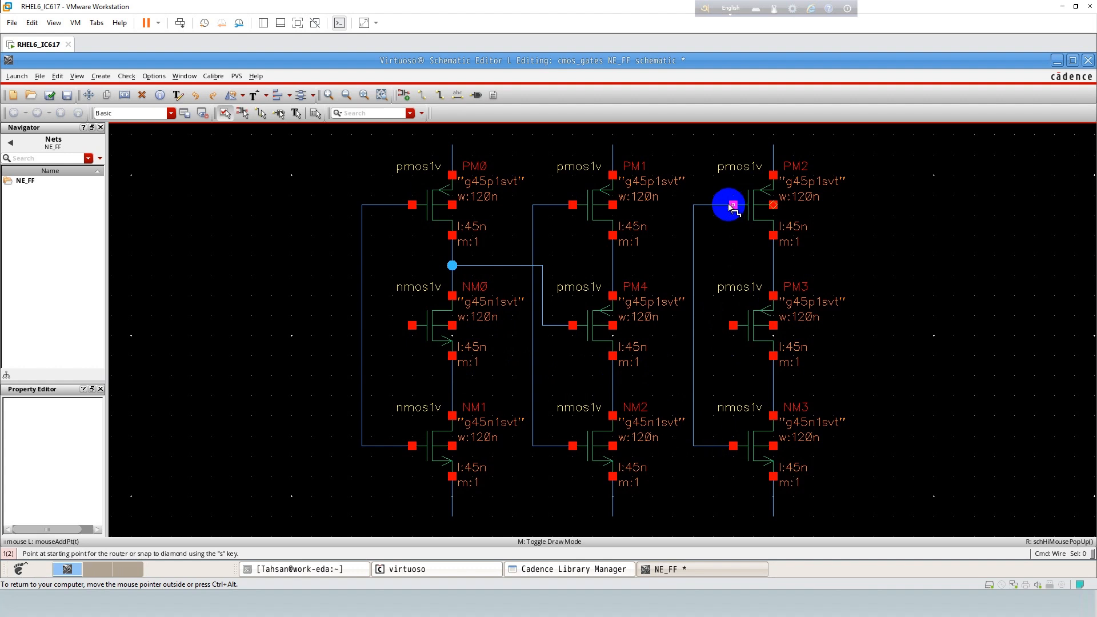
click(613, 387)
click(693, 386)
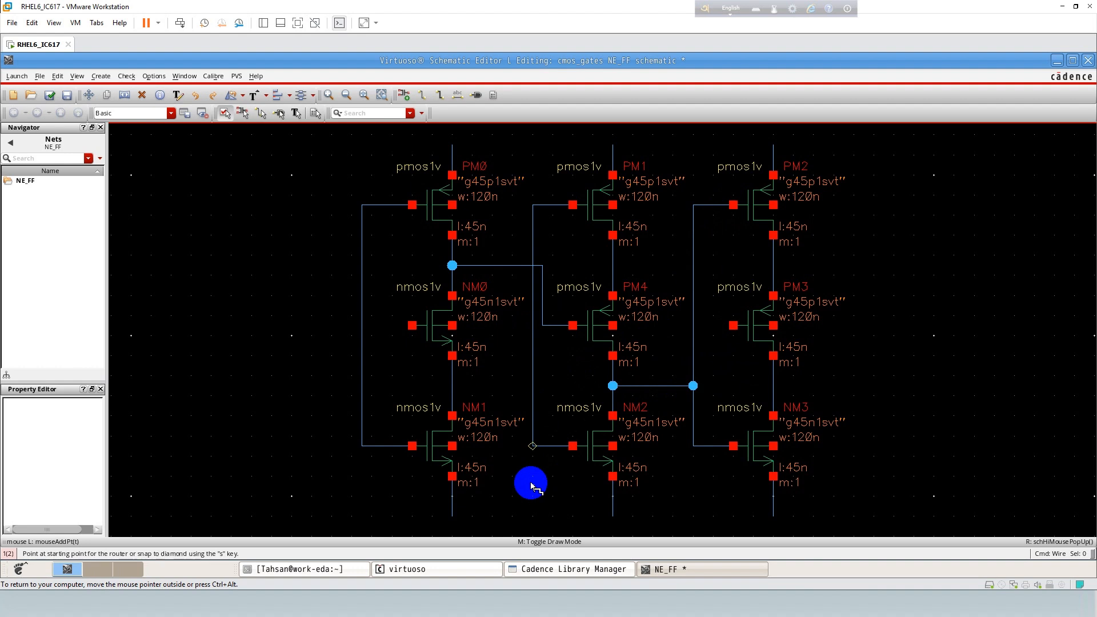
- Draw an open-ended wire rightward from the node between PM2 and PM3, and another leftward from NM0's gate
click(773, 265)
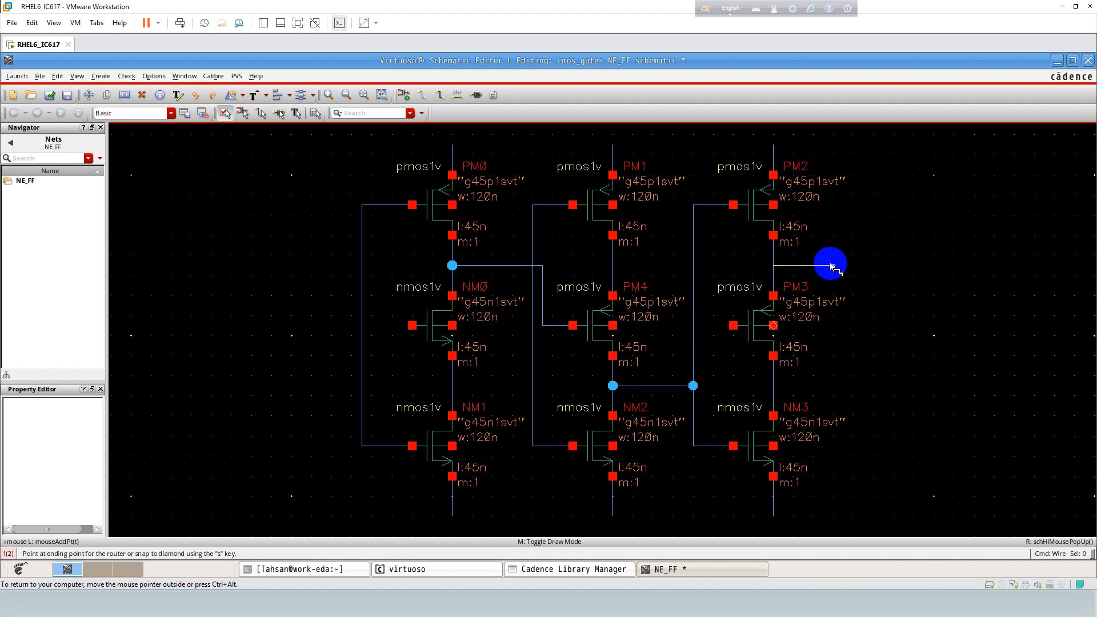
click(866, 265)
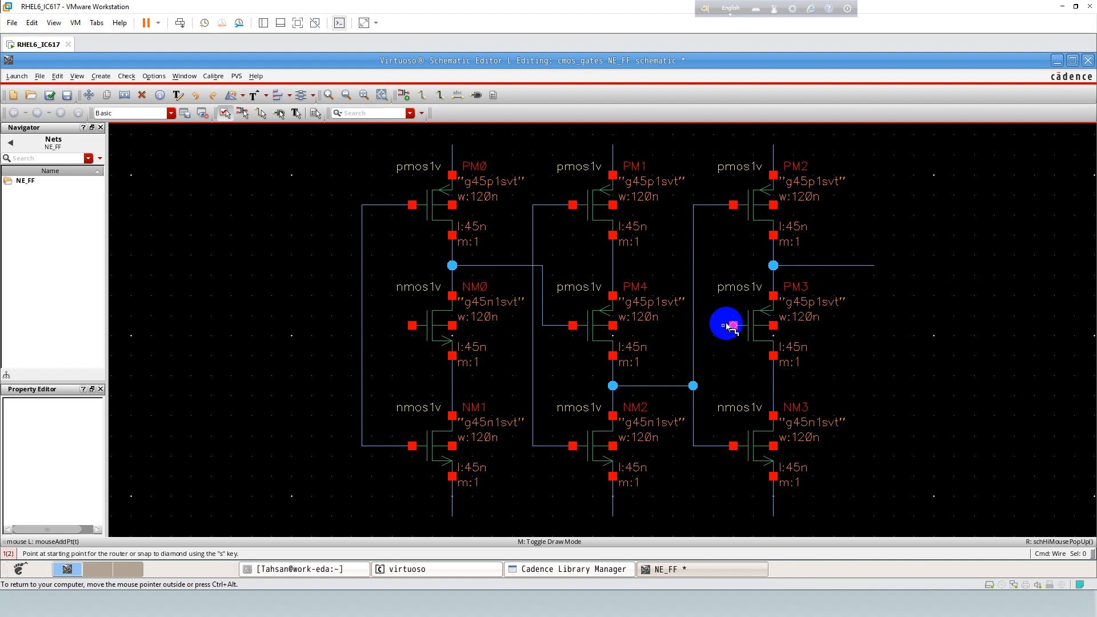
click(412, 326)
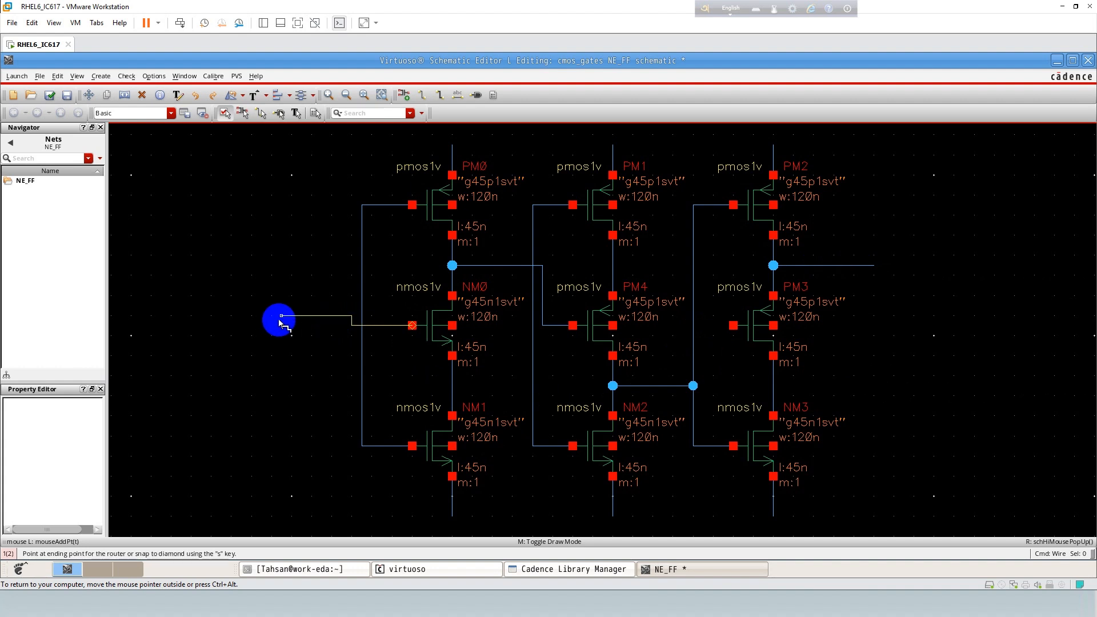
click(262, 326)
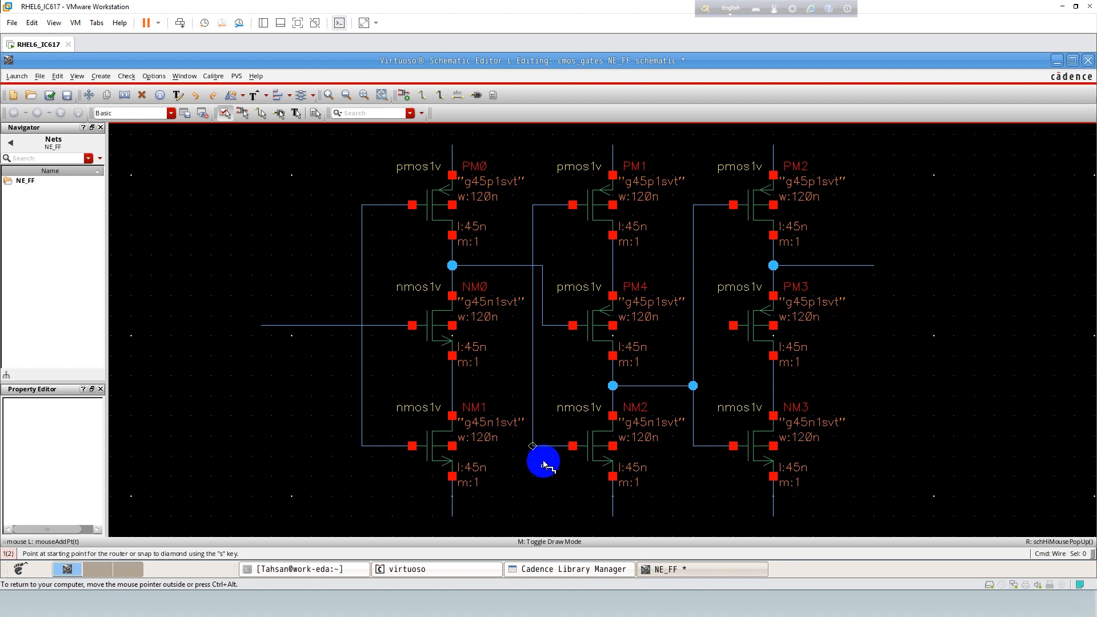
click(532, 375)
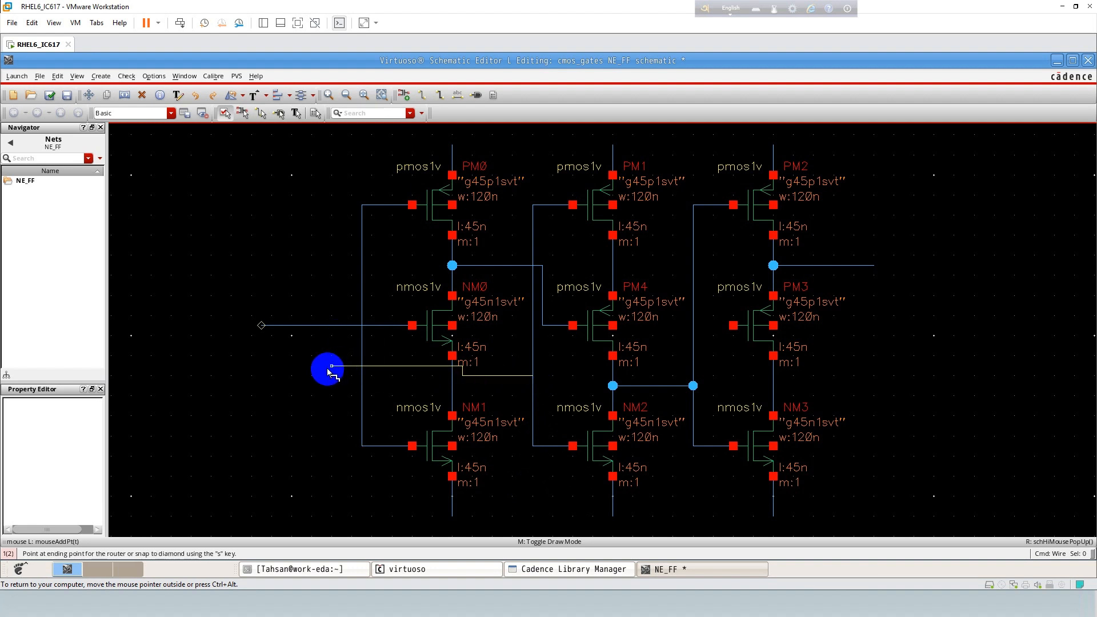
double_click(328, 370)
key(u)
- Connect the gate wire shared by PM1 and NM2 to the open-ended wire on NM0's gate
click(533, 367)
click(332, 326)
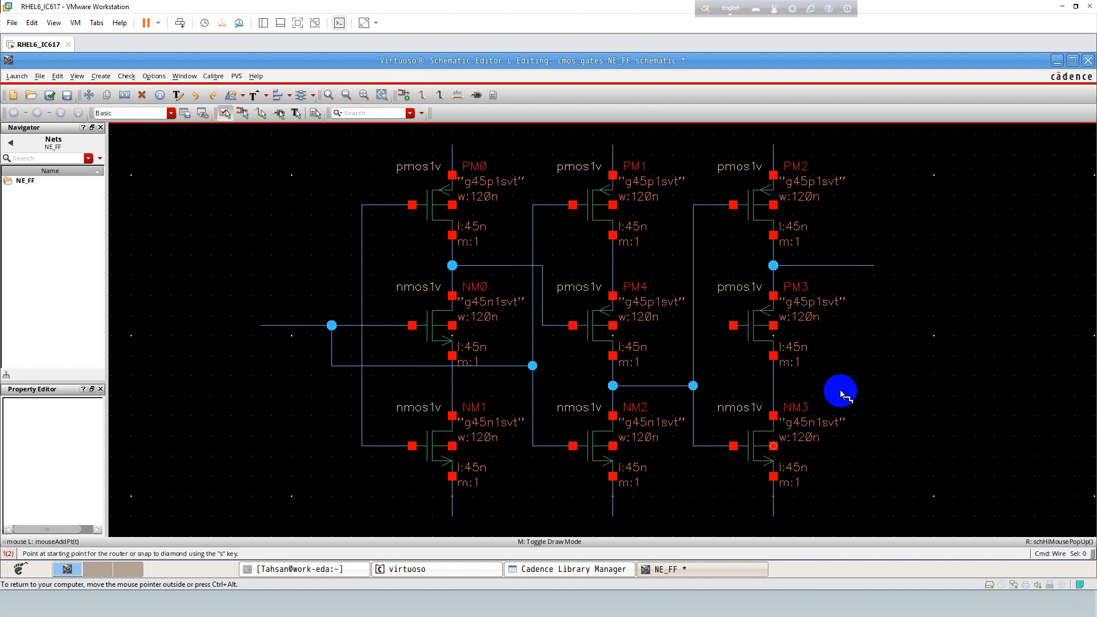
click(734, 325)
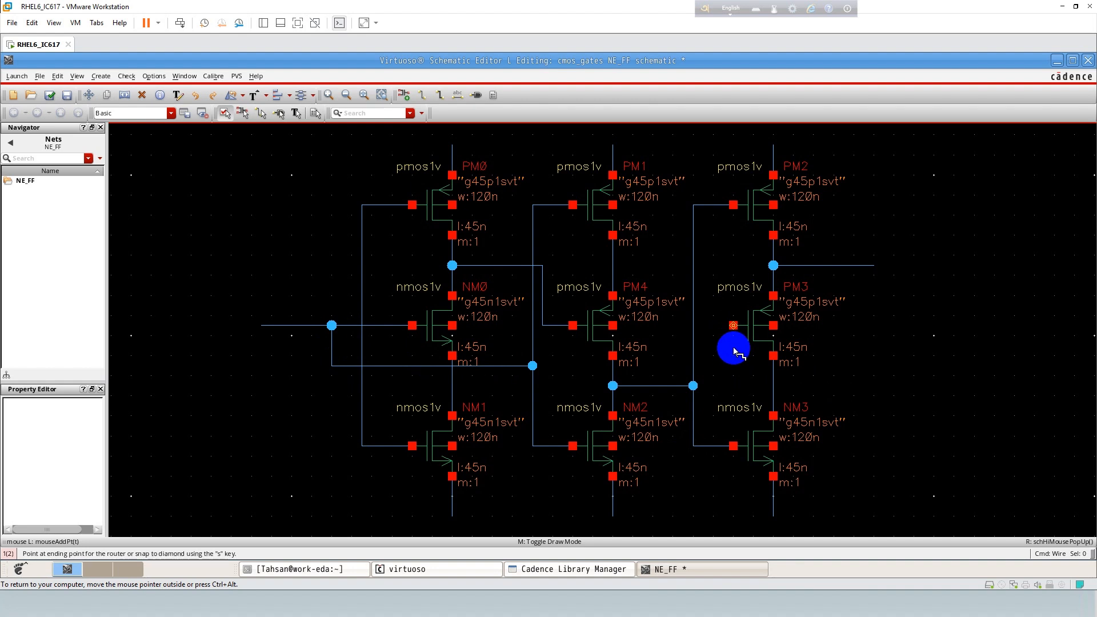
click(733, 325)
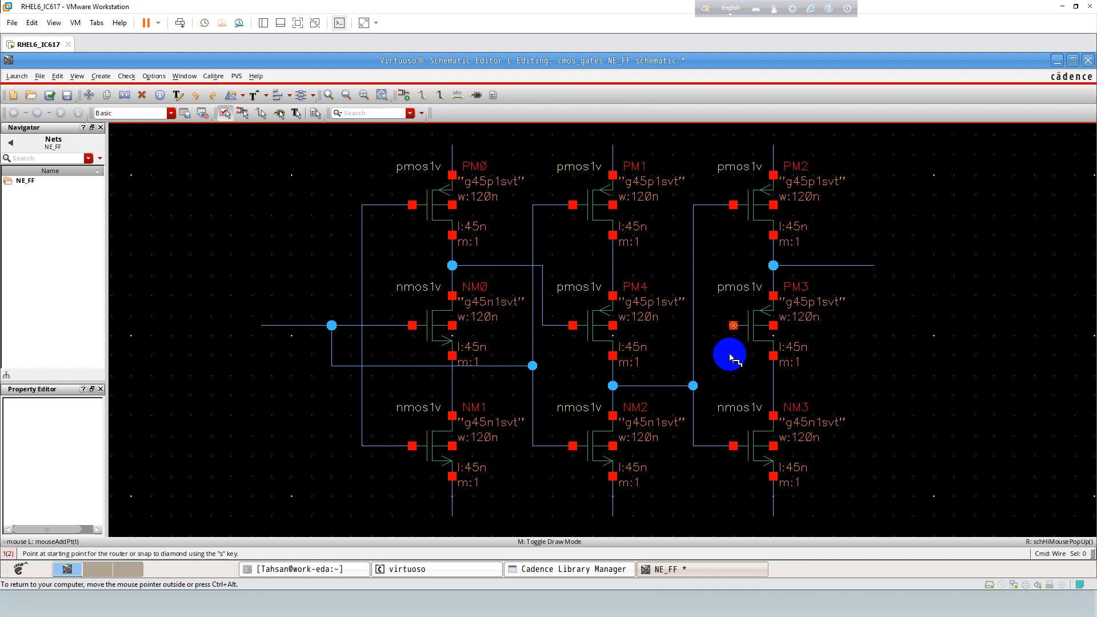
key(Escape)
- Wire PM3's gate back to the horizontal wire joining NM0's gate wire with the PM1 and NM2 gates
key(w)
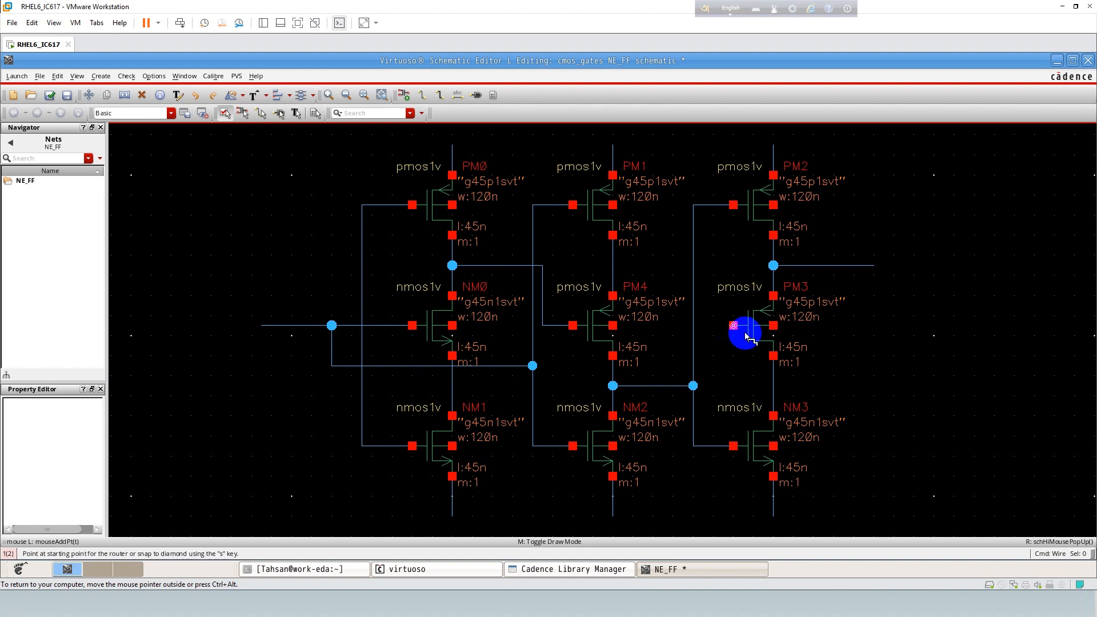
click(734, 325)
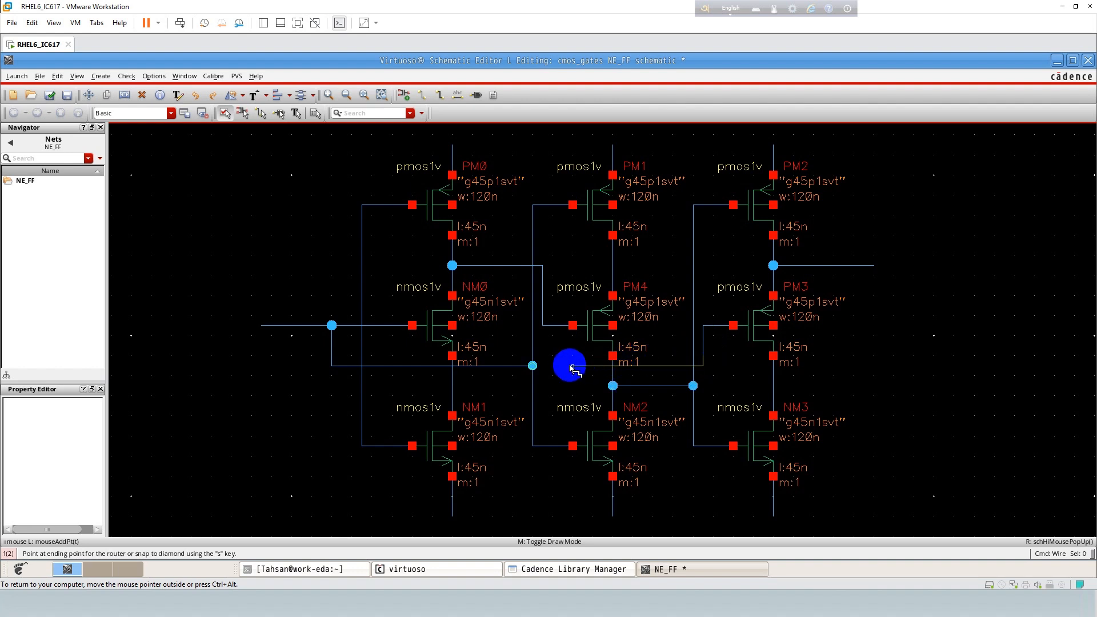
click(512, 366)
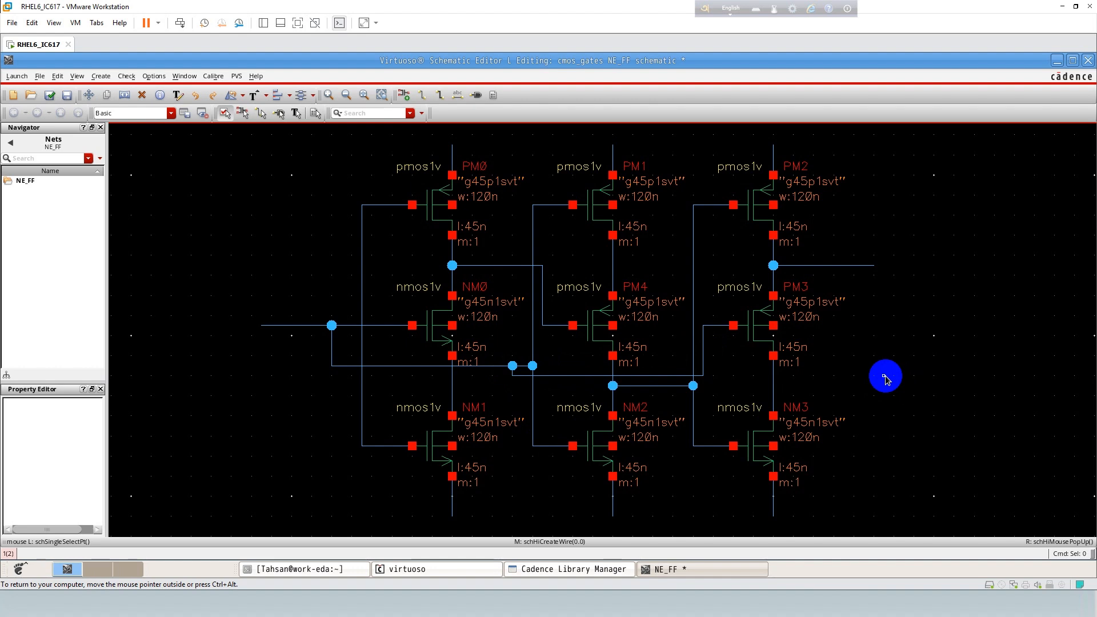
- Place an nmos1v transistor beyond the third column's open-ended output wire and a pmos1v transistor directly above it
key(i)
key(Return)
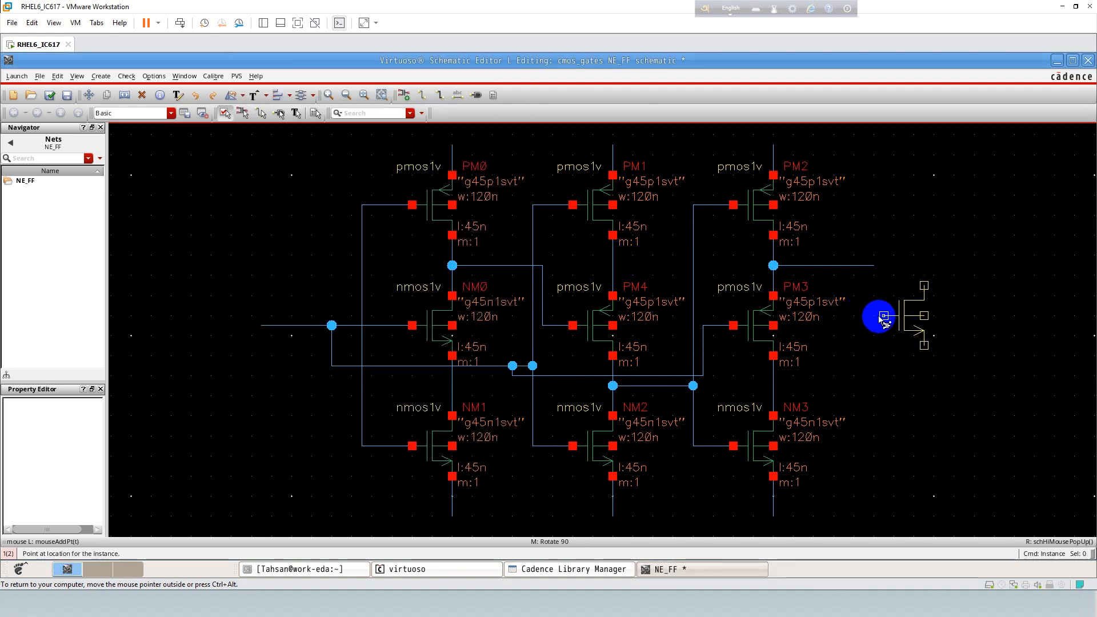
click(903, 318)
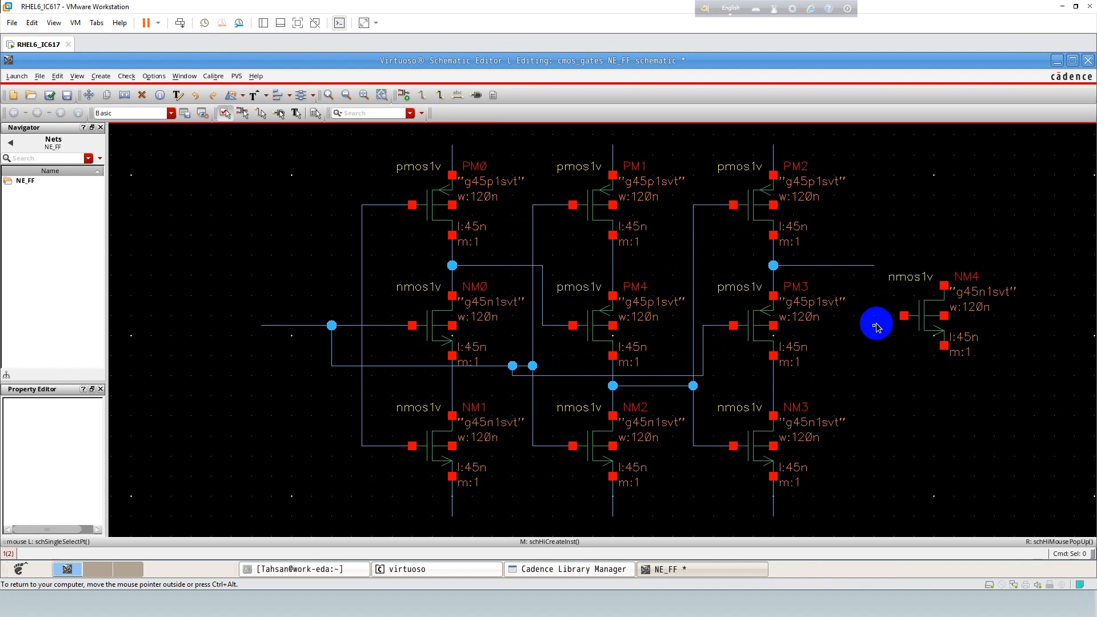
drag(309, 101, 269, 98)
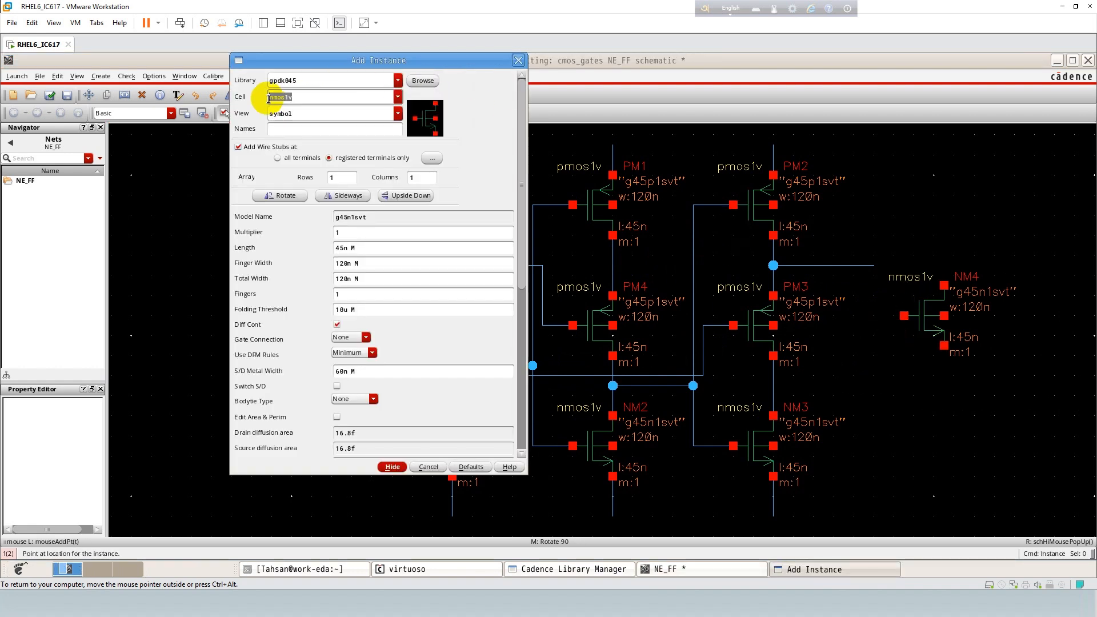
text(pmos1v)
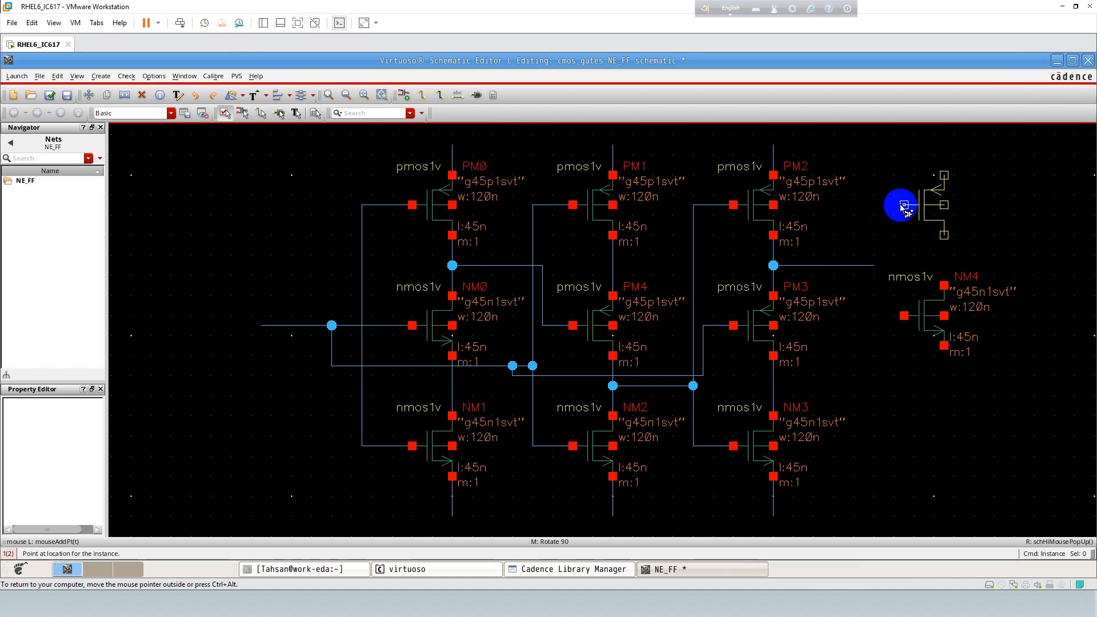
click(903, 206)
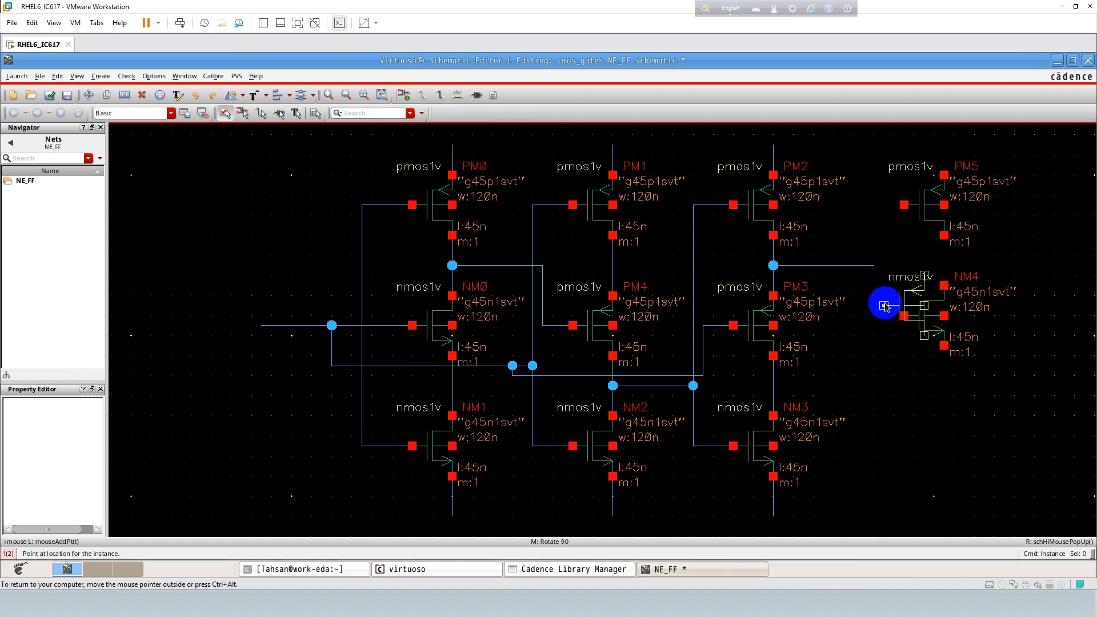
key(Escape)
- Wire the PM5 and NM4 gates together and connect the drains of the two transistors
key(w)
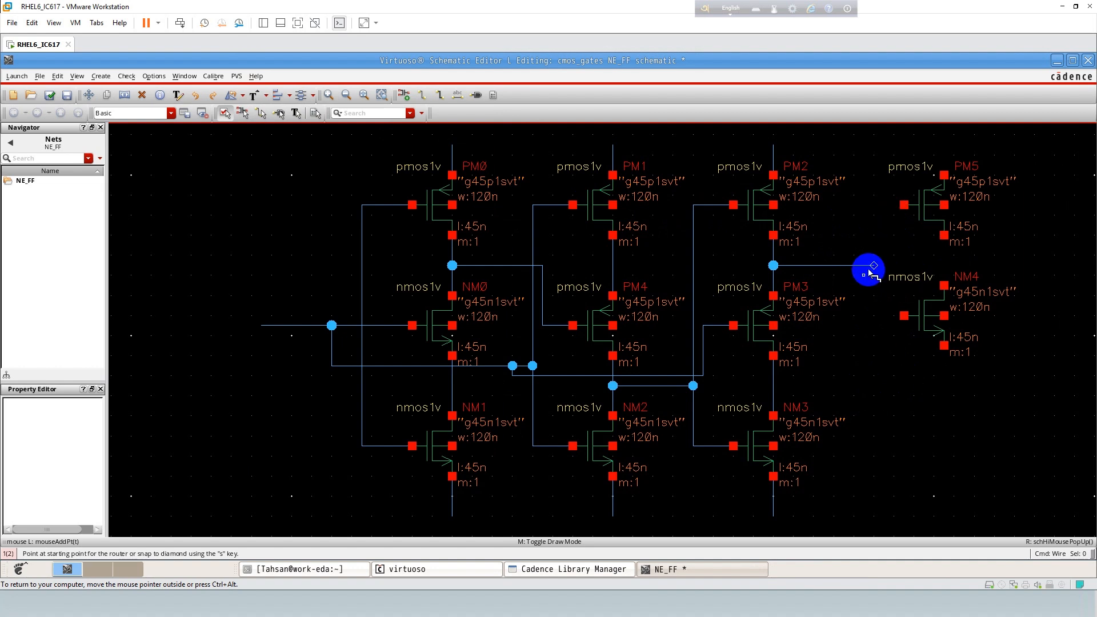
click(903, 205)
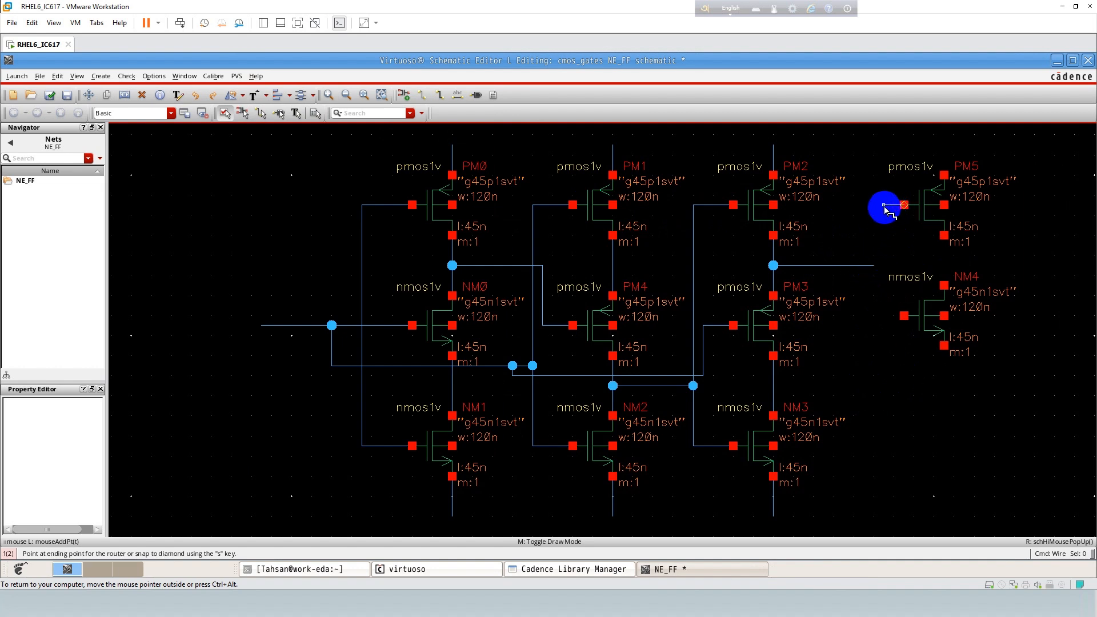
click(904, 315)
click(944, 235)
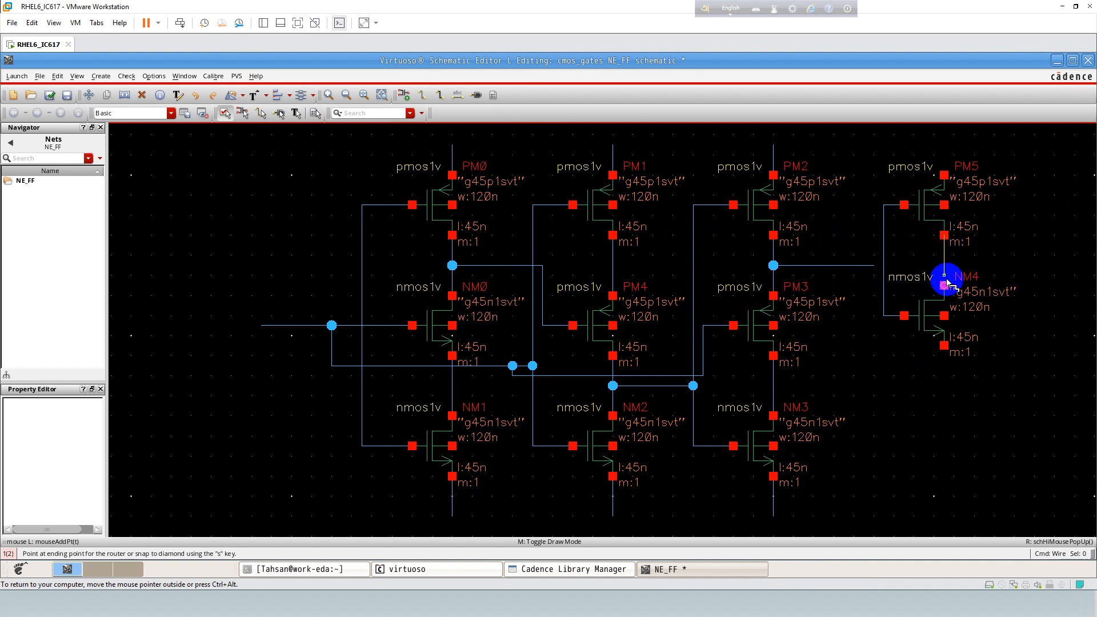
click(942, 258)
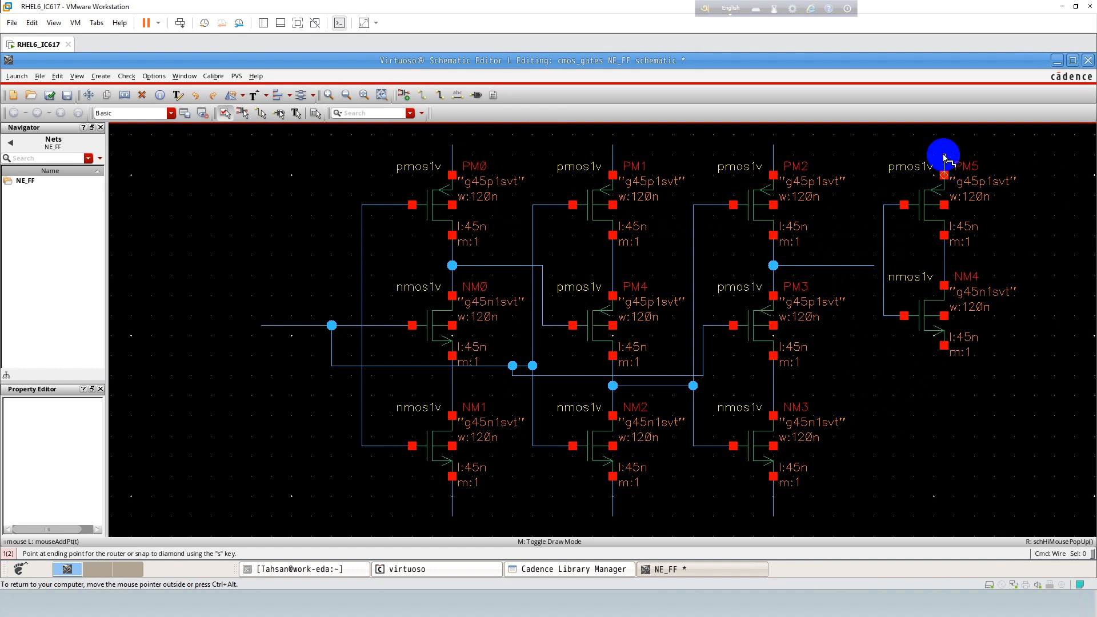
- Draw open-ended wires from the PM5 and NM4 sources and tie each transistor's bulk terminal to its source
click(944, 355)
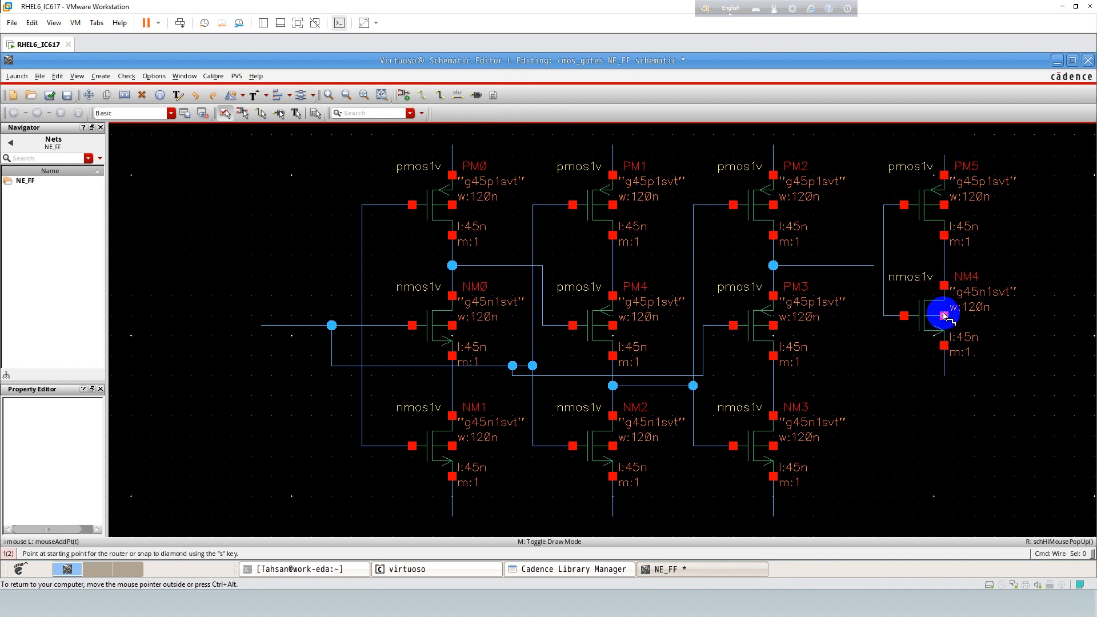
click(944, 205)
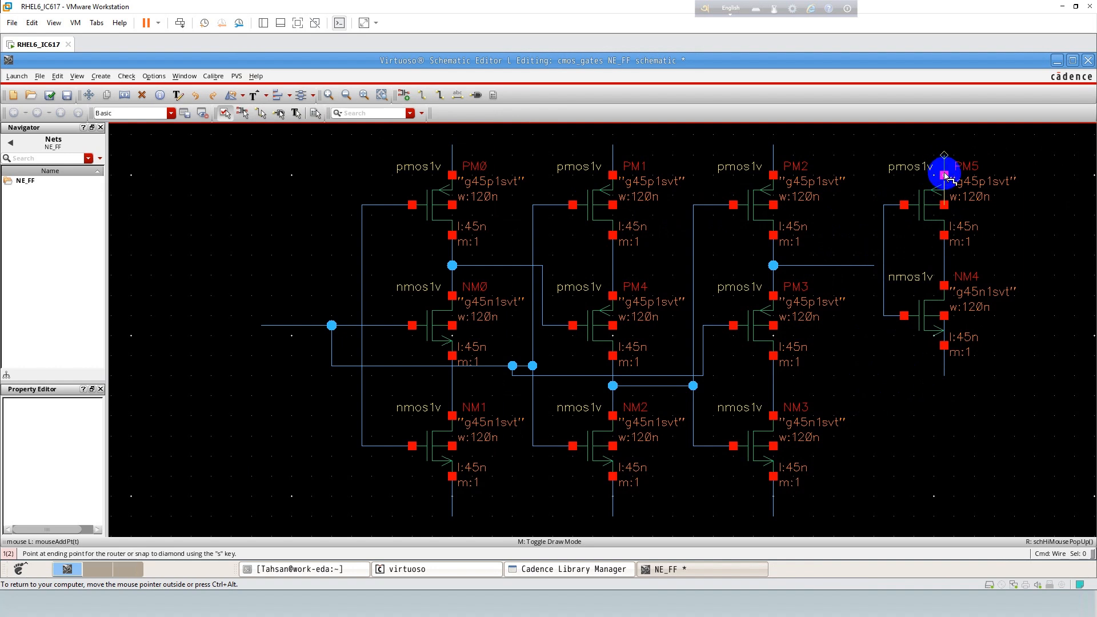
click(944, 175)
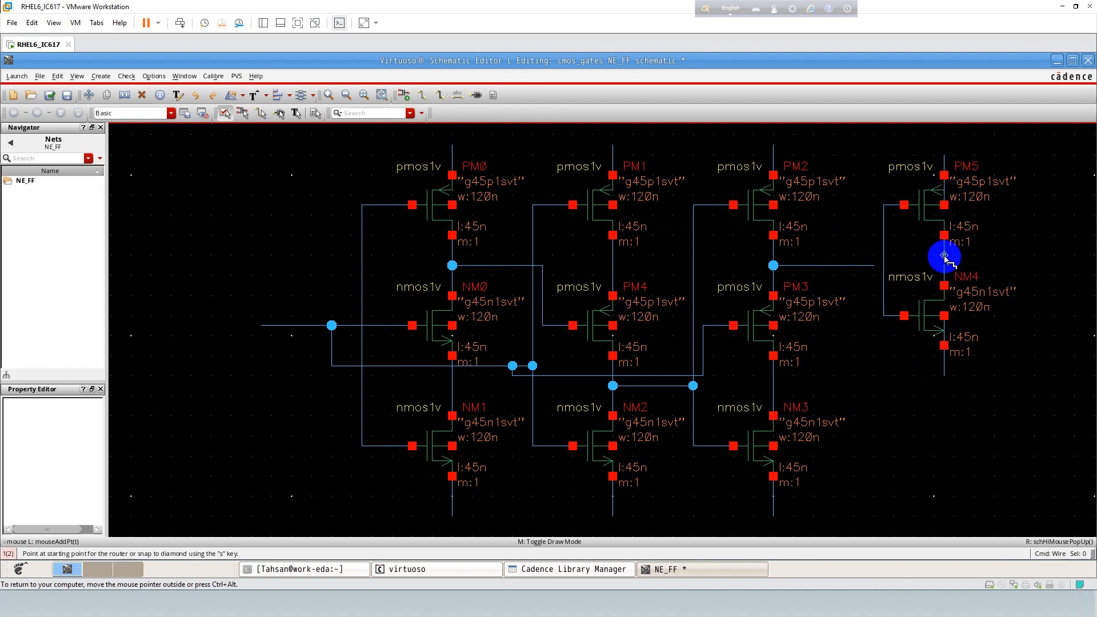
- Connect the third column's output wire to the PM5/NM4 gate wire and draw an open-ended output wire rightward from their shared drain node
click(884, 266)
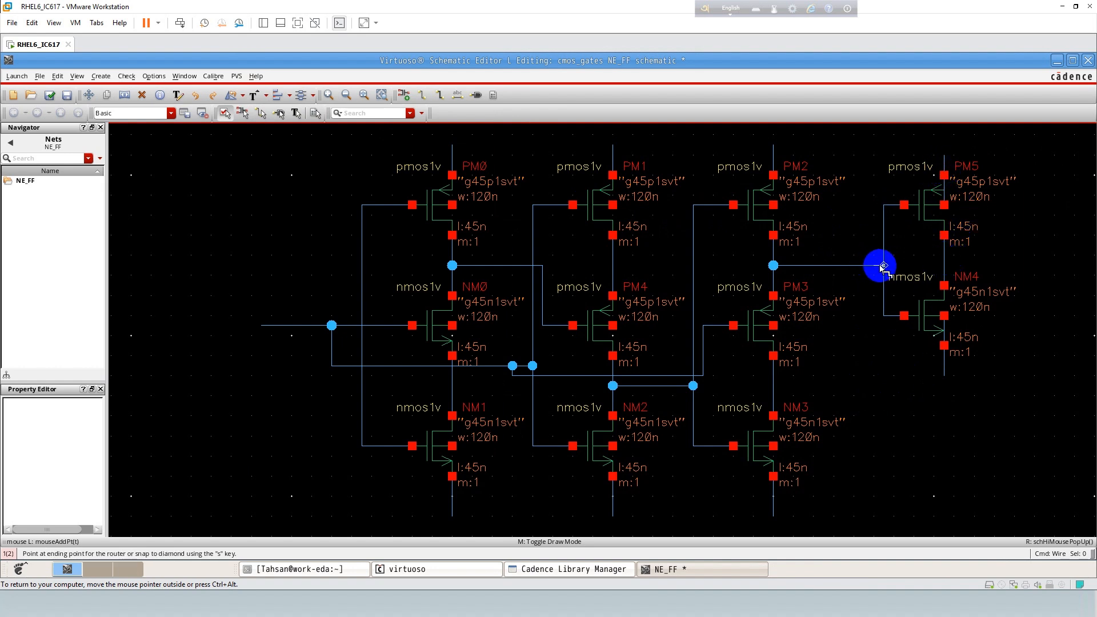
click(944, 266)
click(944, 266)
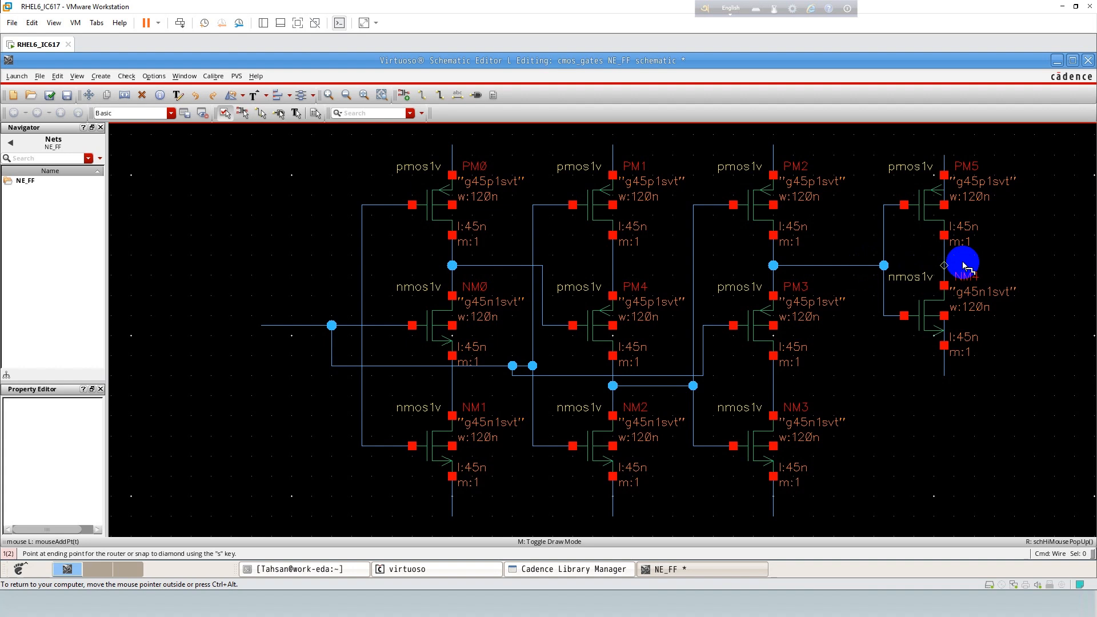
click(1026, 266)
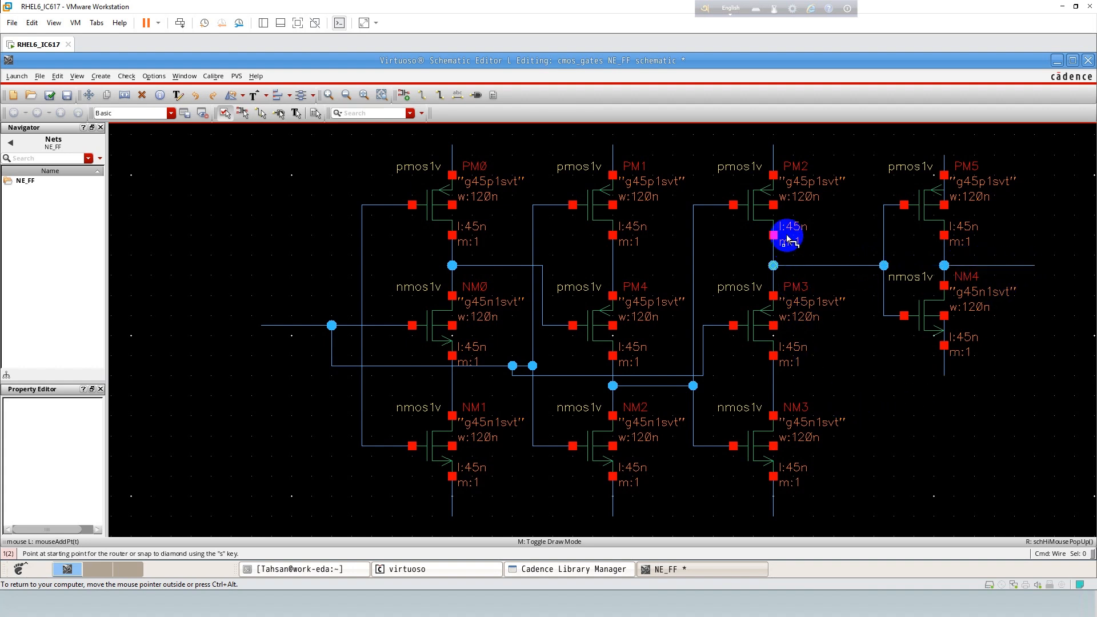
- Tie the bulk terminals of PM2, PM1 and PM0 to their own sources
click(773, 205)
click(774, 175)
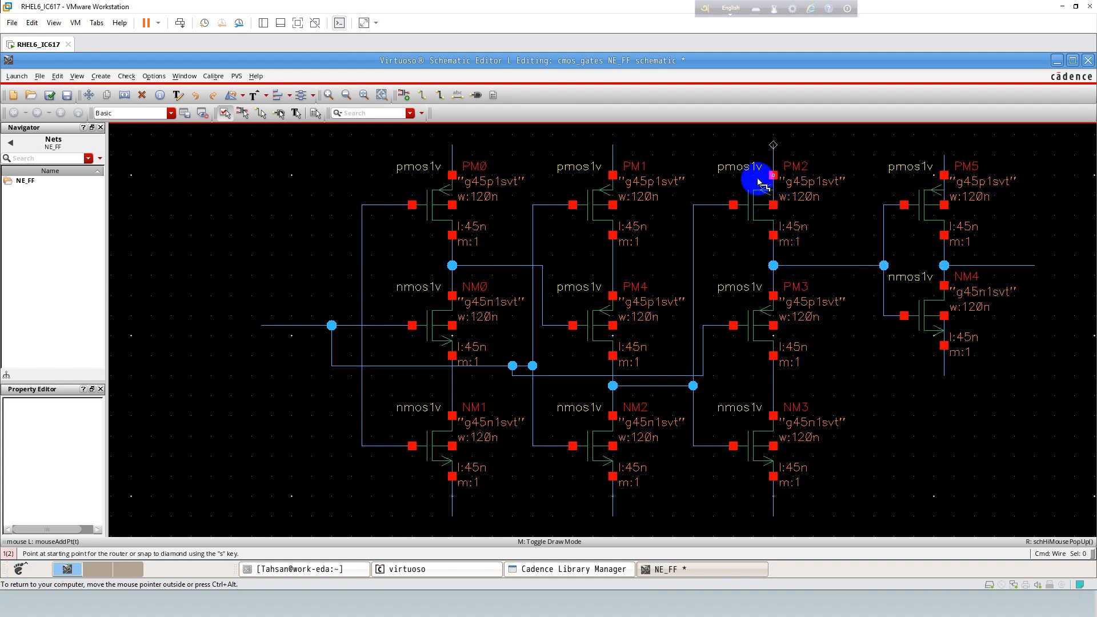
click(612, 205)
click(613, 175)
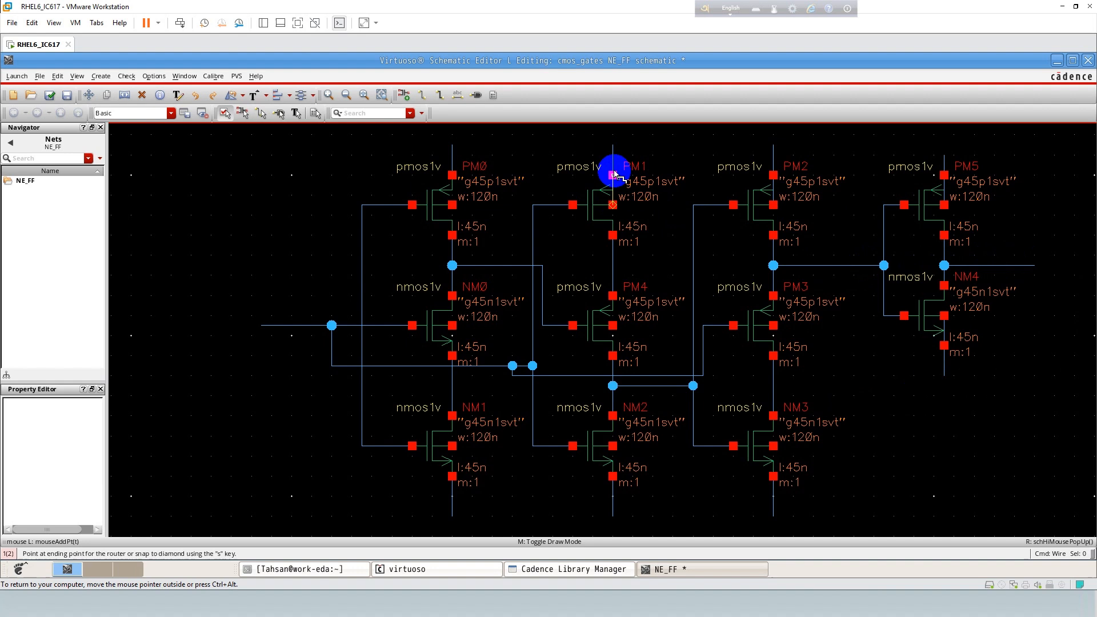
click(452, 204)
click(452, 175)
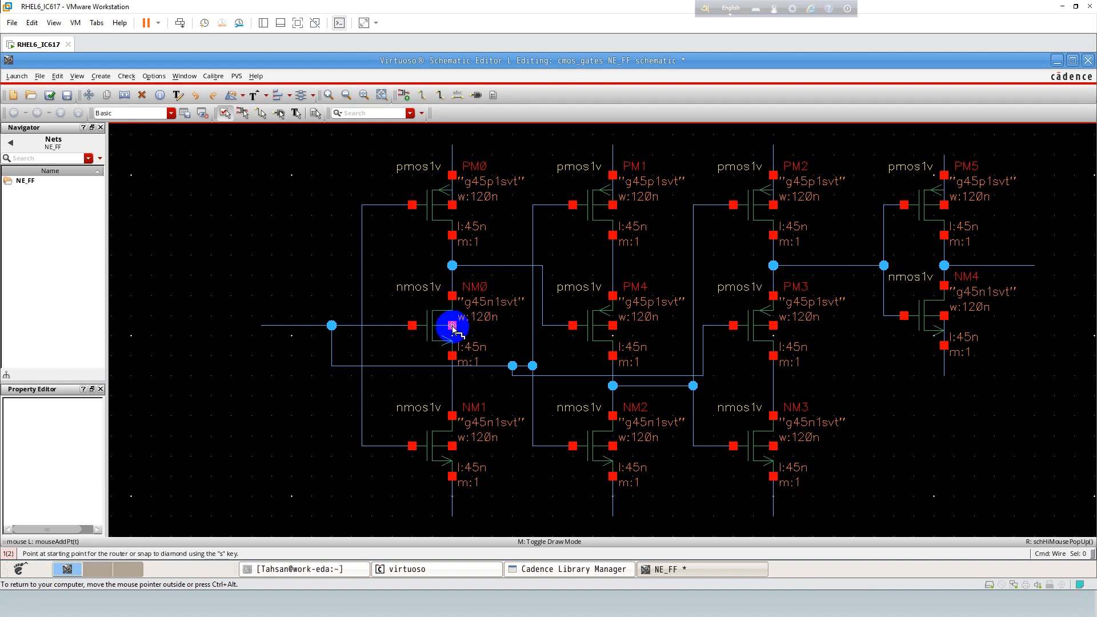
- Wire NM0's bulk terminal down to NM1's bulk and tie NM1's bulk to its source
click(452, 325)
click(452, 356)
click(452, 446)
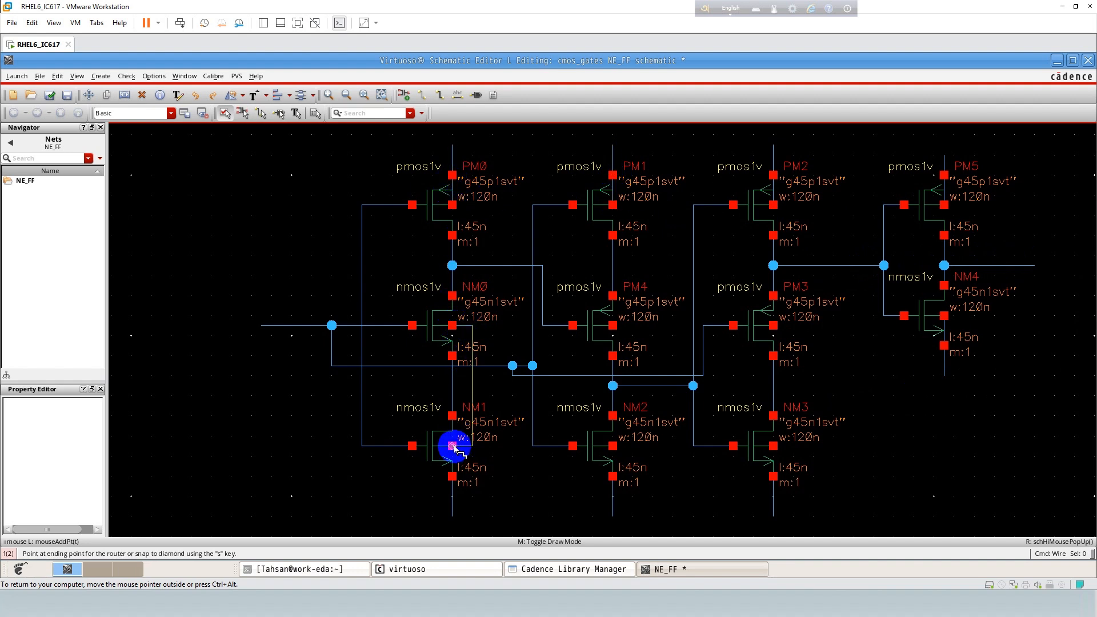
click(452, 476)
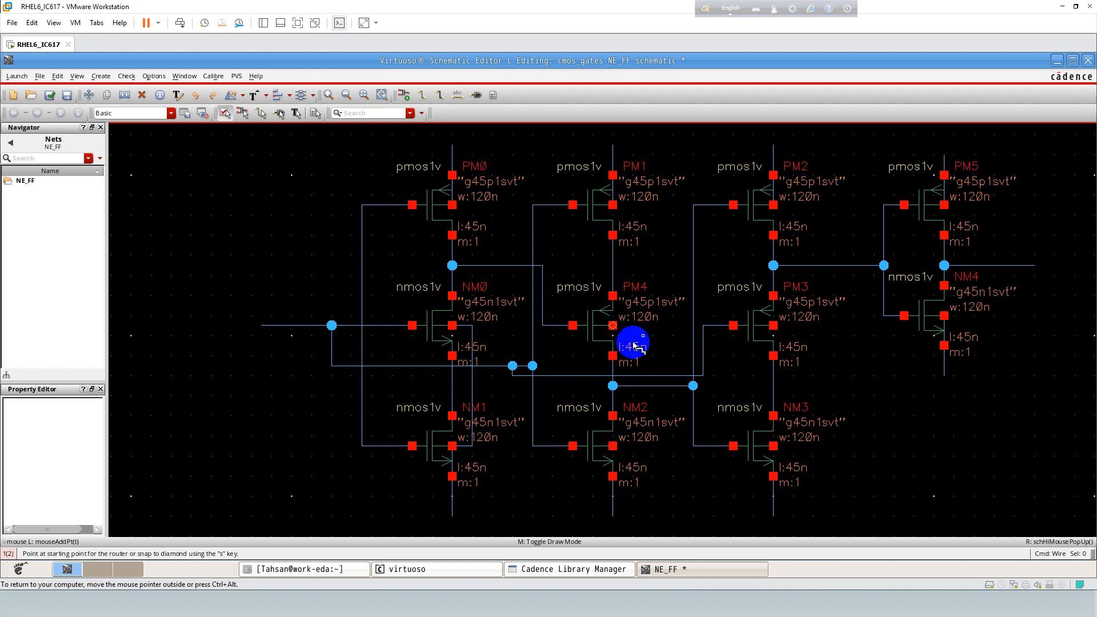
- Wire PM4's bulk terminal down to NM2's bulk, and PM3's bulk terminal down to NM3's bulk
click(621, 327)
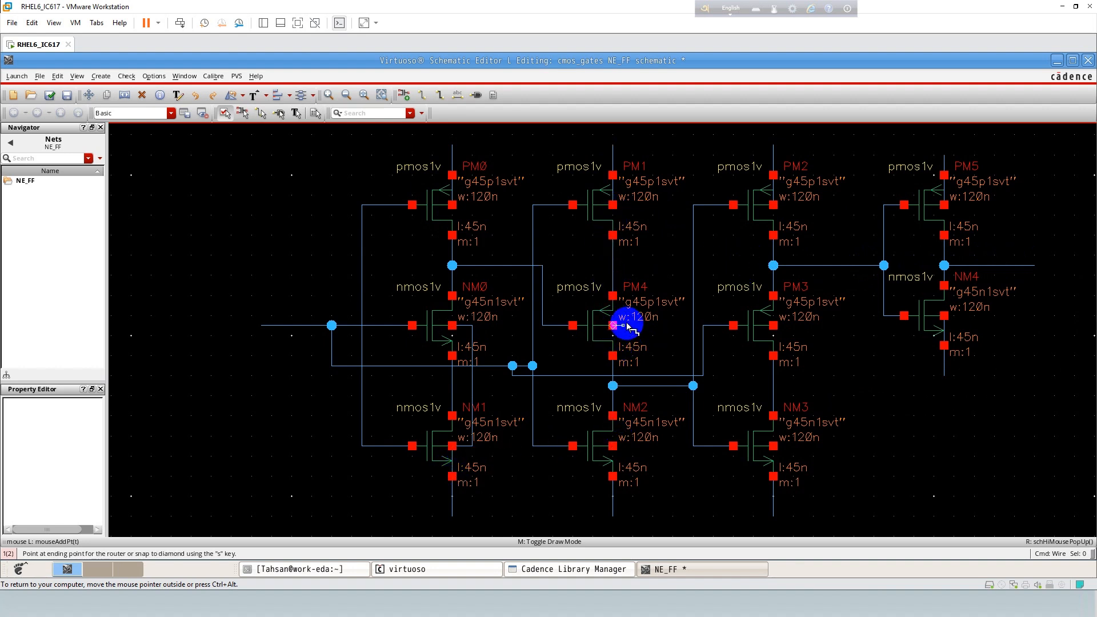
click(621, 446)
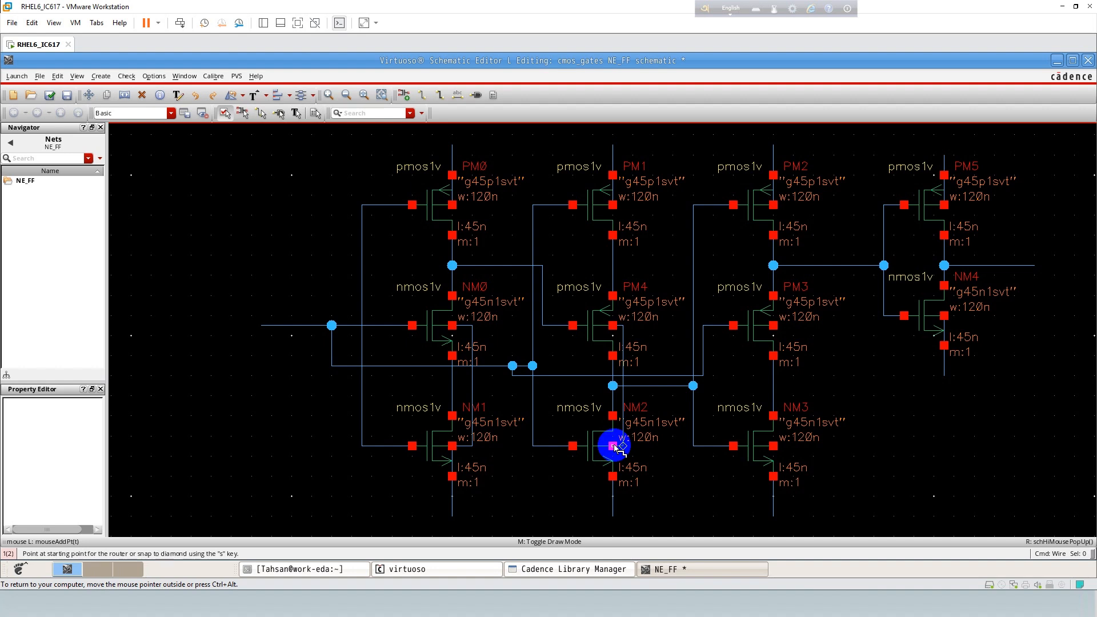
click(776, 329)
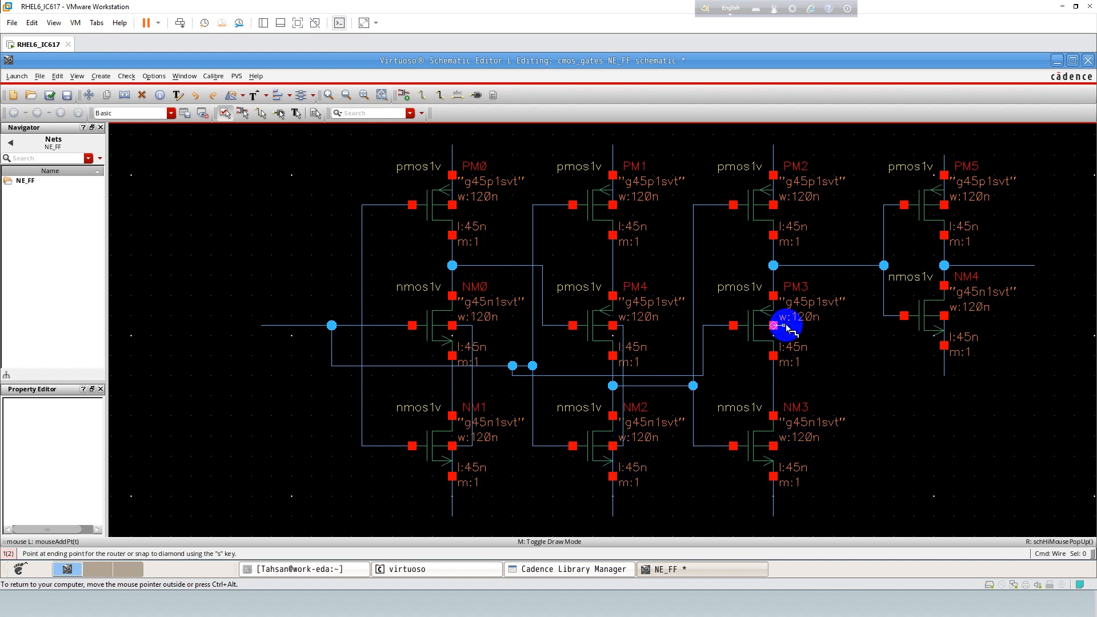
click(775, 446)
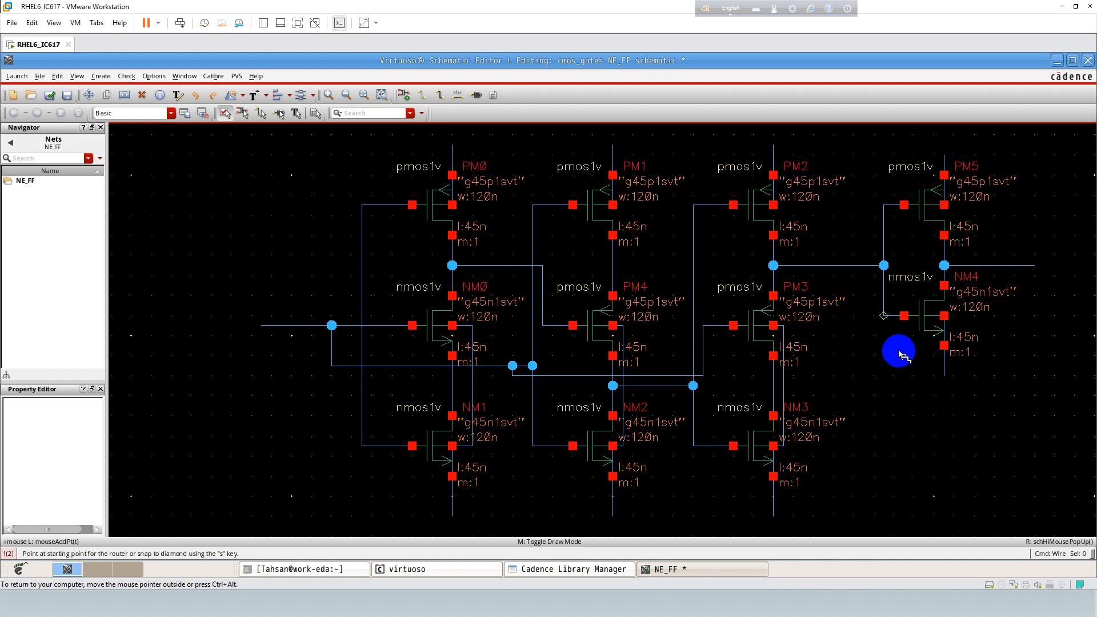
shift+scroll(844, 415, right, 1)
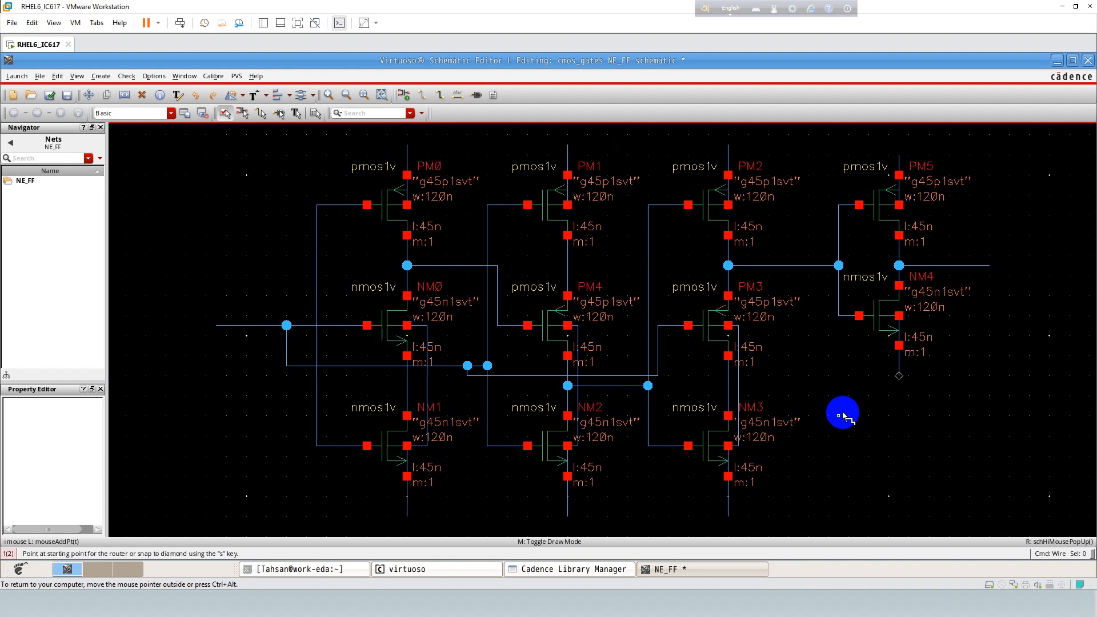
key(Escape)
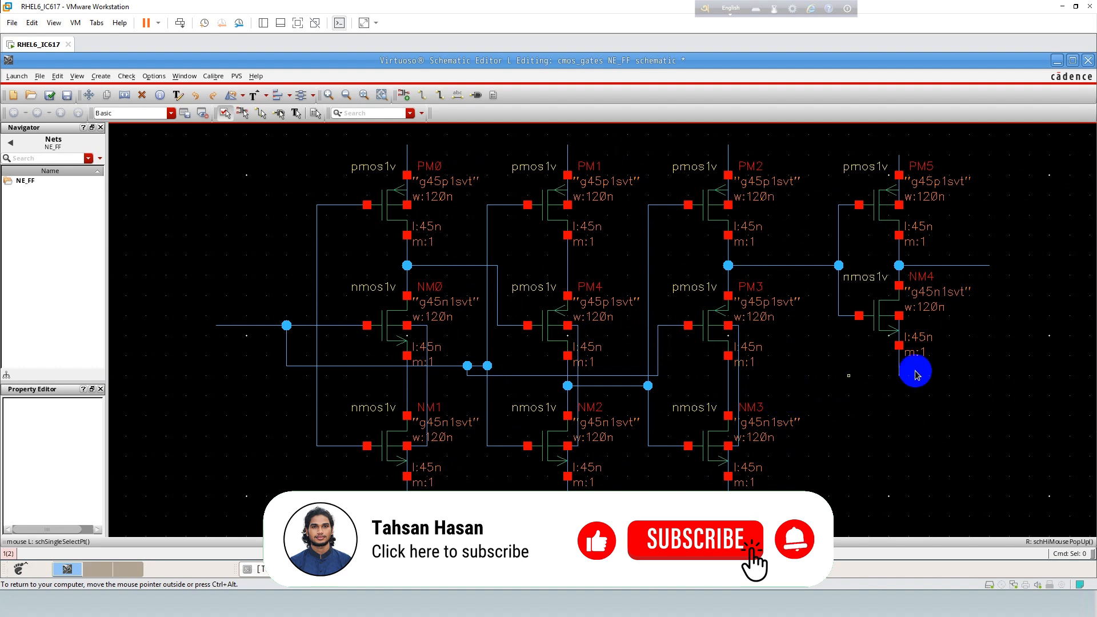
- Create input pins VDD, VSS, Vin and CLK and place them in a vertical column left of the transistors
text(p)
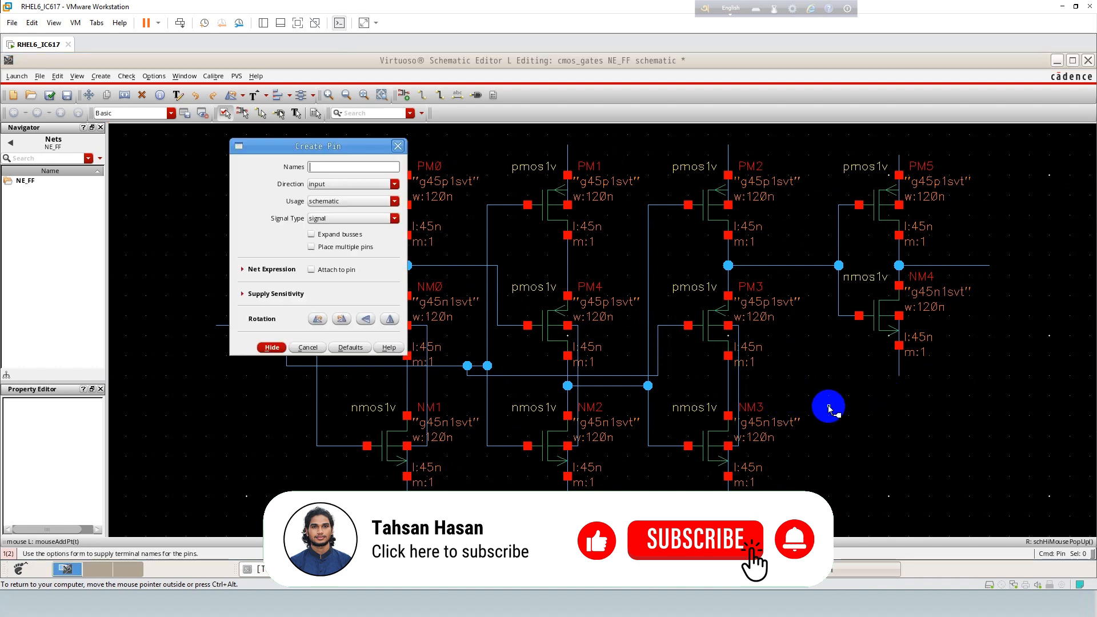
text(VDD VSS Vin CLK)
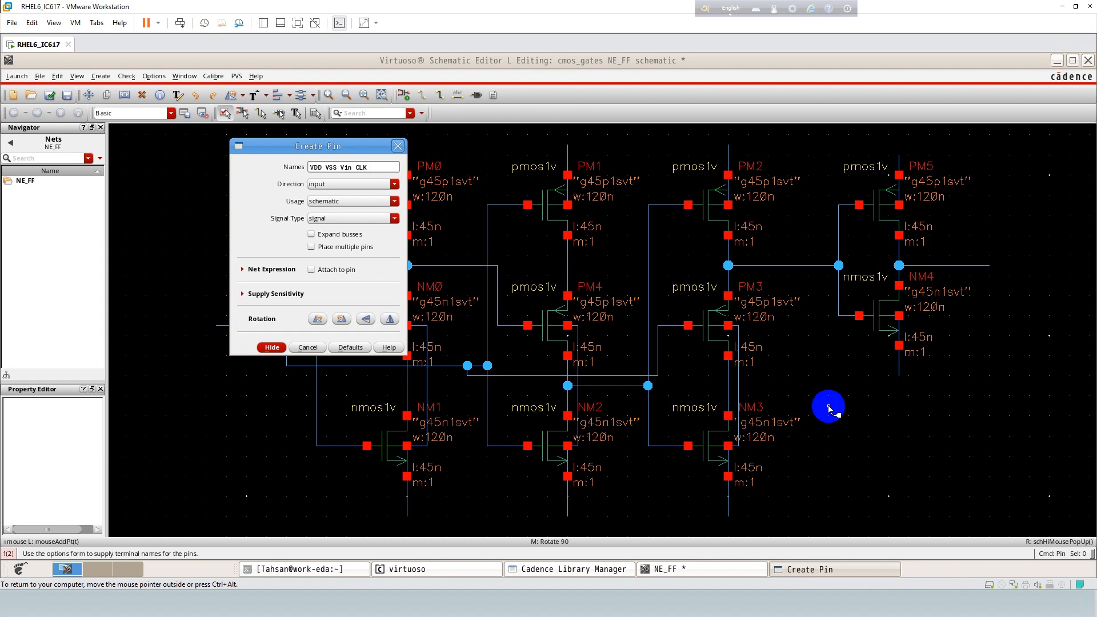
key(Return)
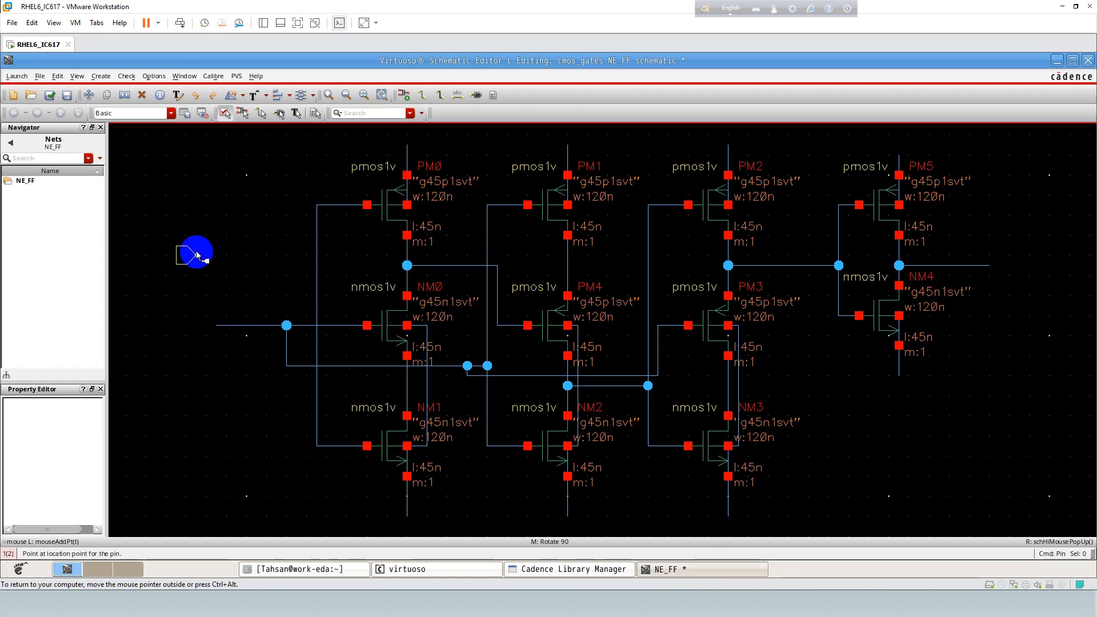
click(196, 255)
click(196, 285)
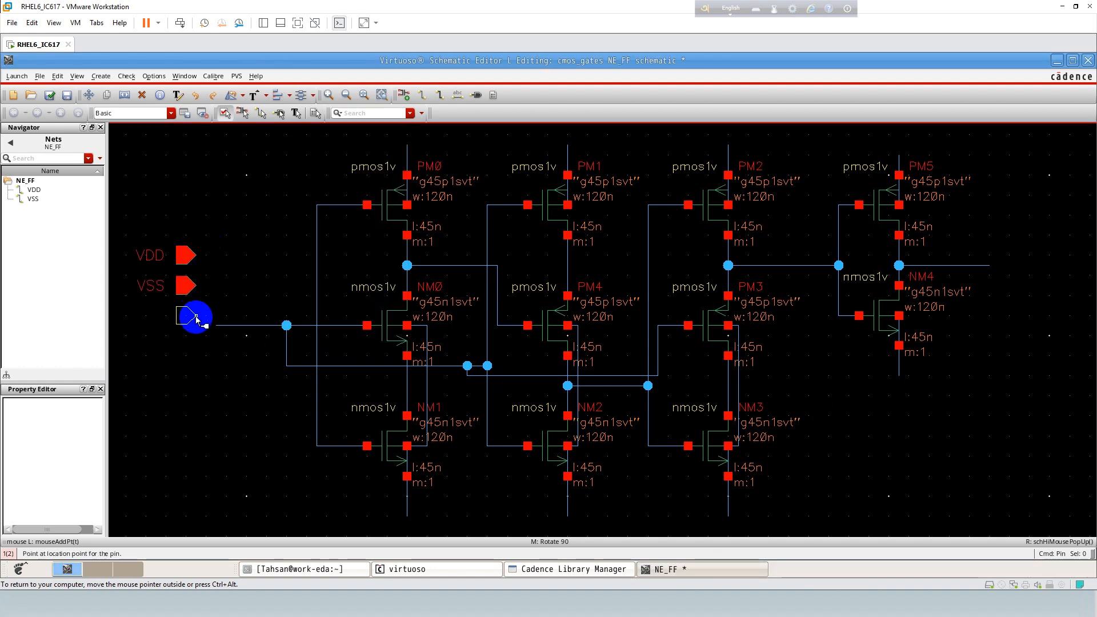
click(196, 316)
click(196, 346)
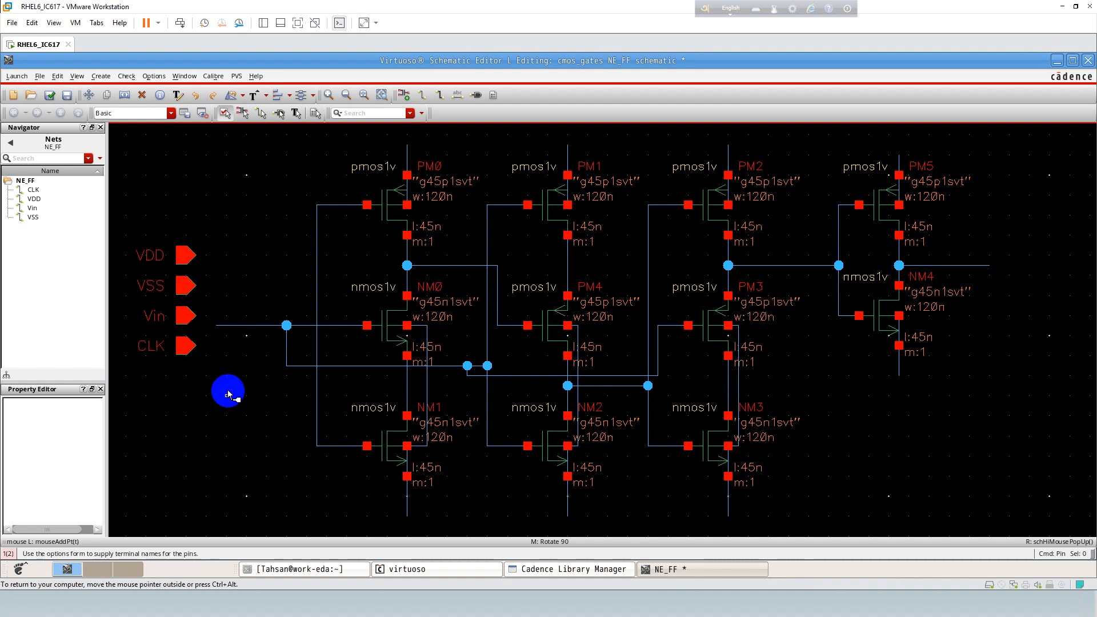
- Create an output pin named Vout and place it directly below the CLK pin
key(p)
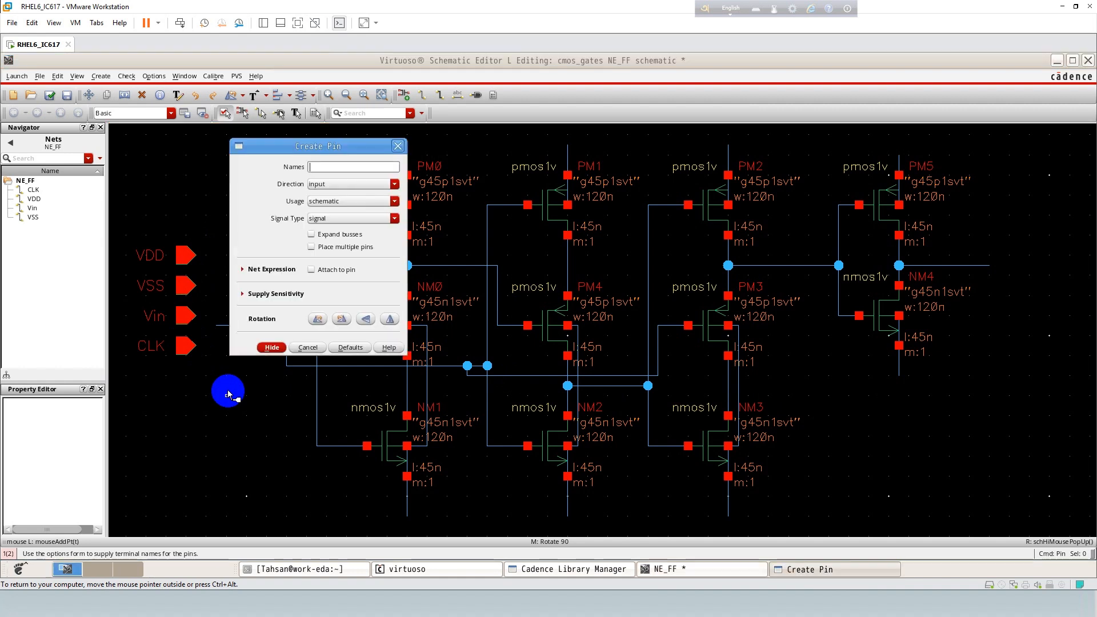
click(314, 189)
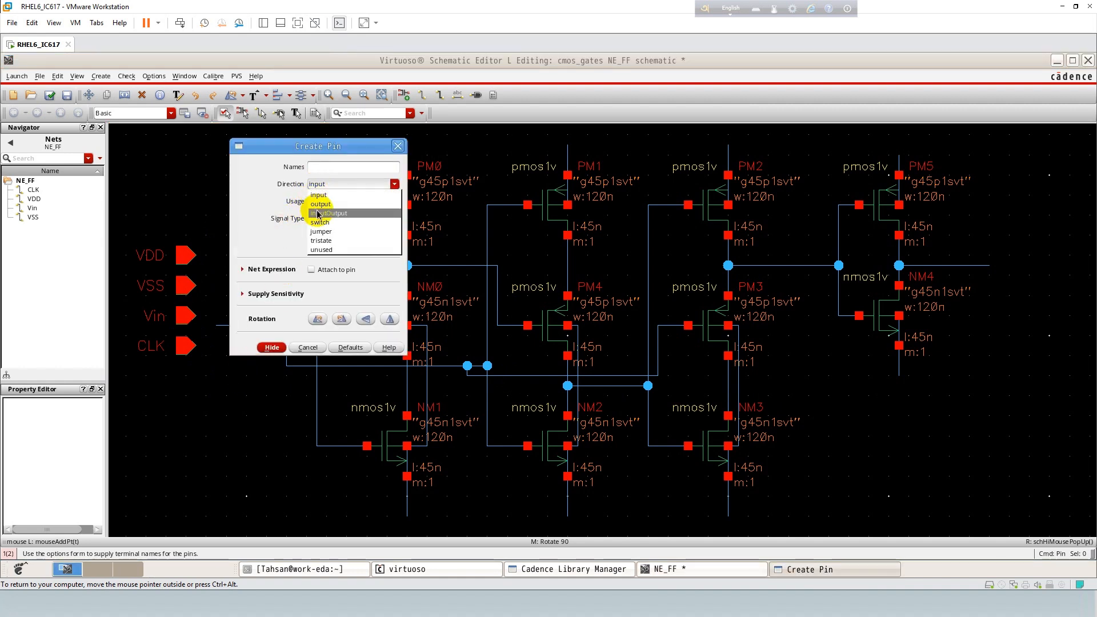
click(314, 212)
click(320, 167)
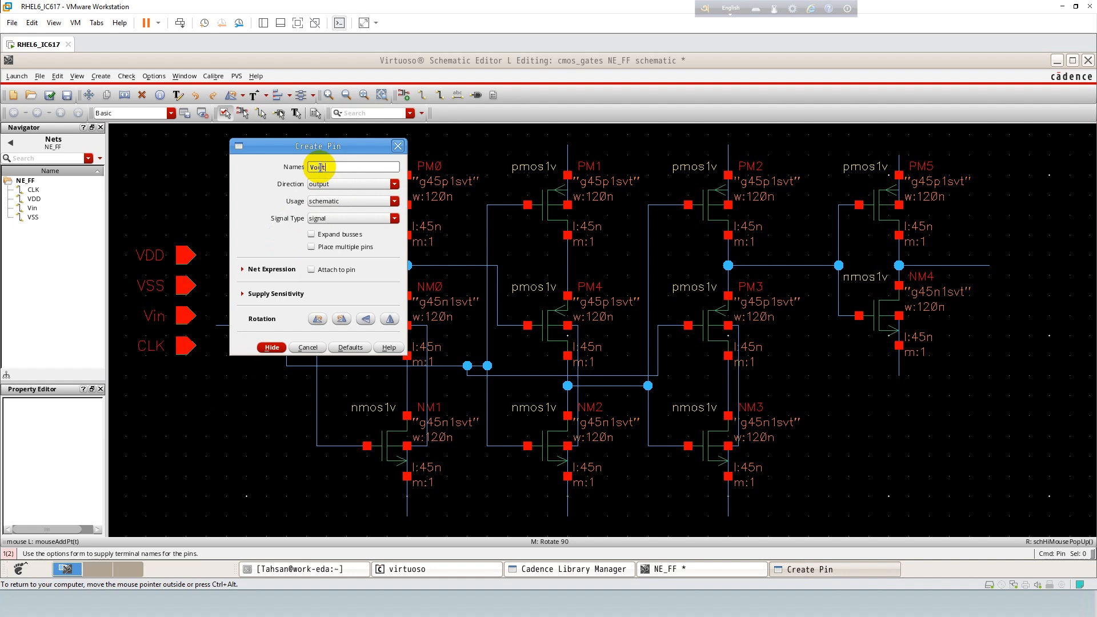
text(Vout)
key(Return)
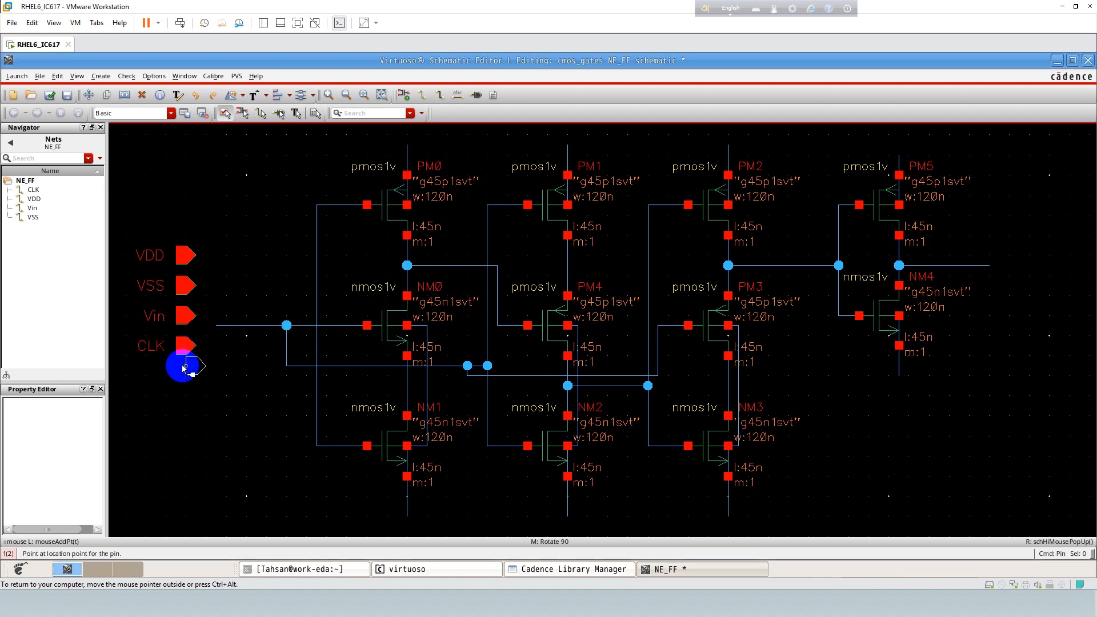
click(175, 376)
key(Escape)
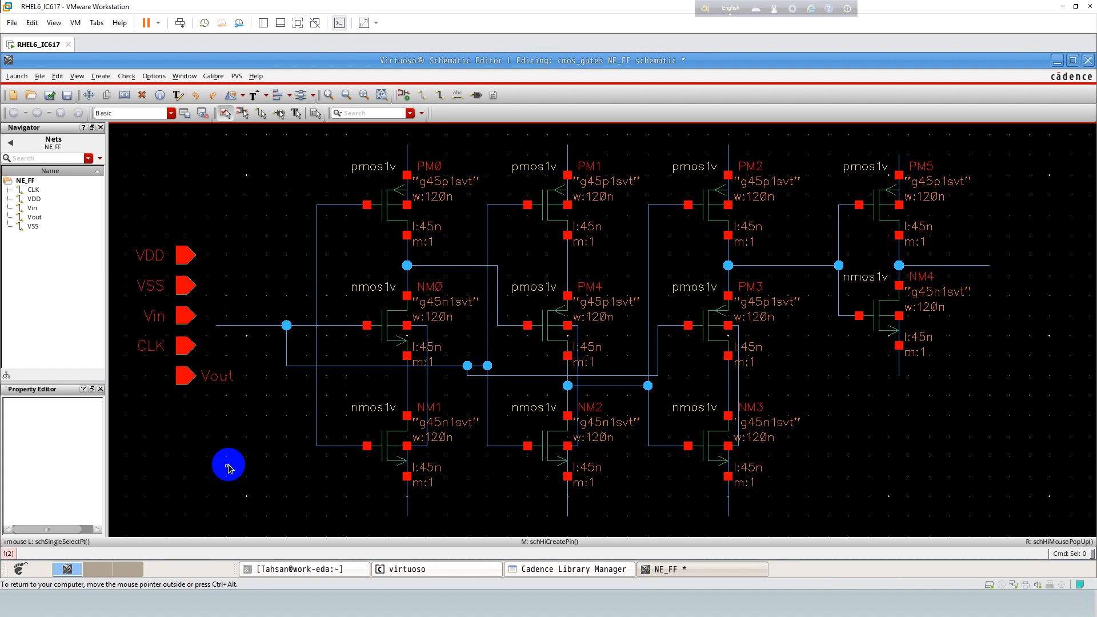
- Create wire names and place VDD on the wire above PM0 and VSS on the wire below NM1, both rotated vertically
text(lV)
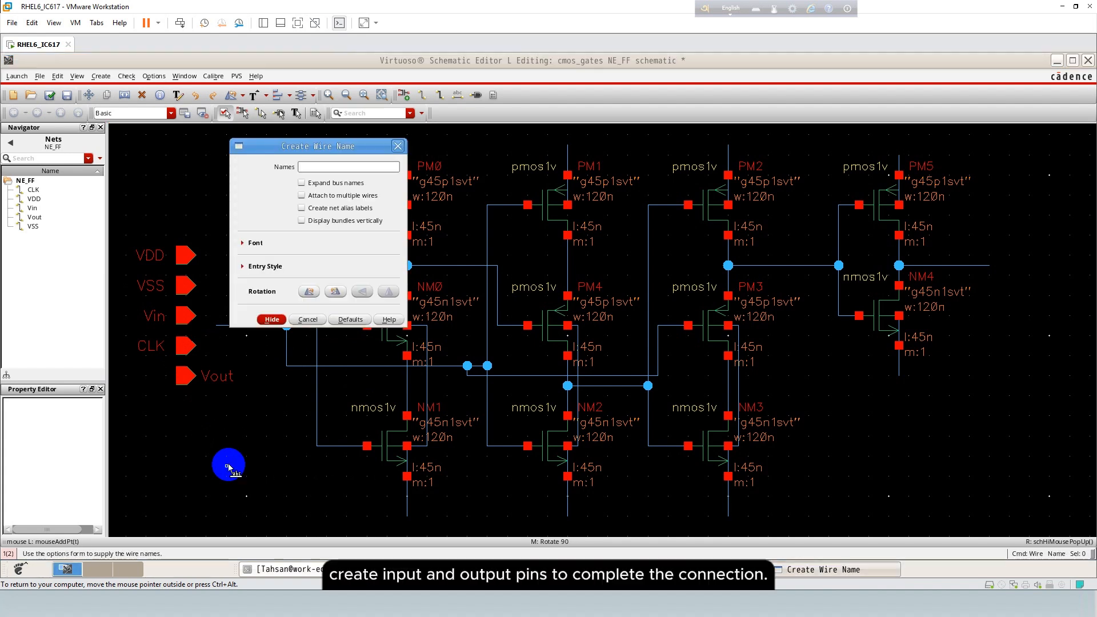
text(DD )
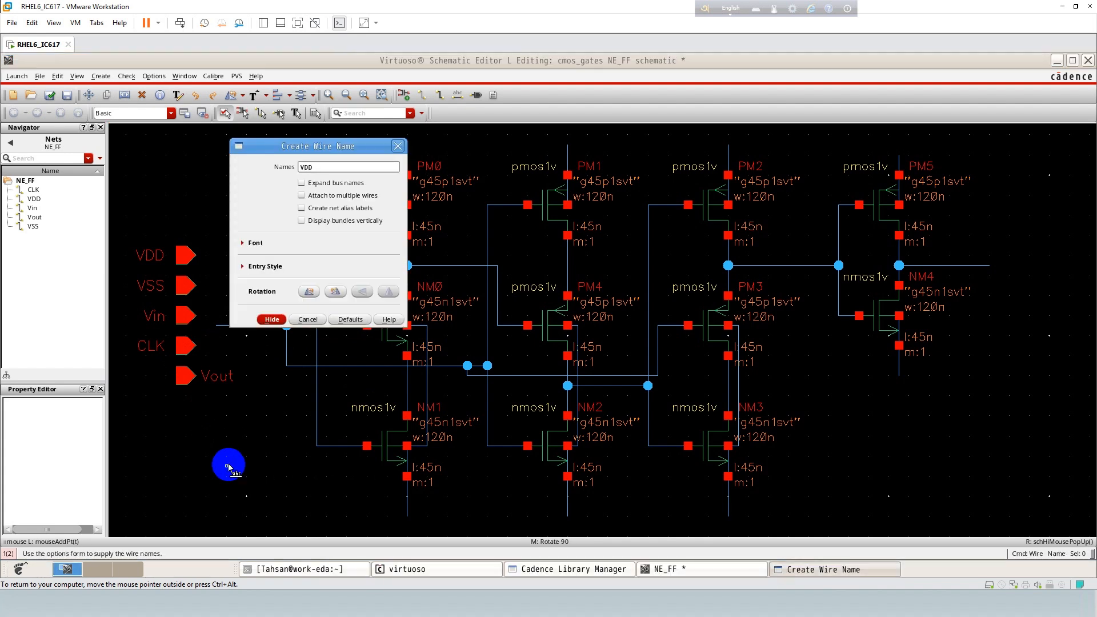
text(VSS Vin CLK)
key(Return)
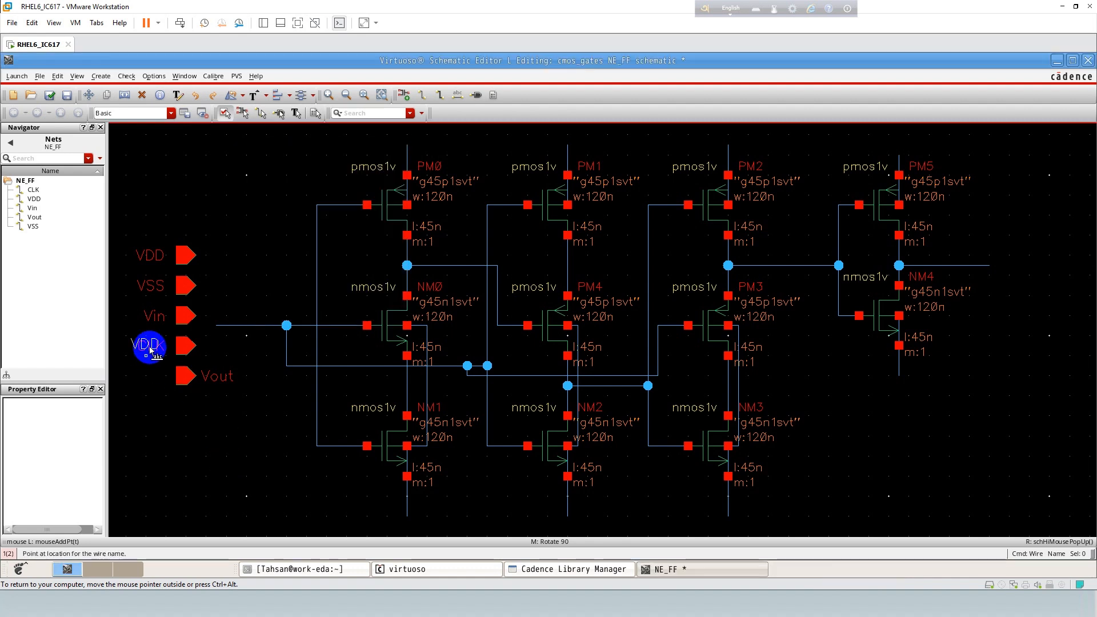
click(408, 147)
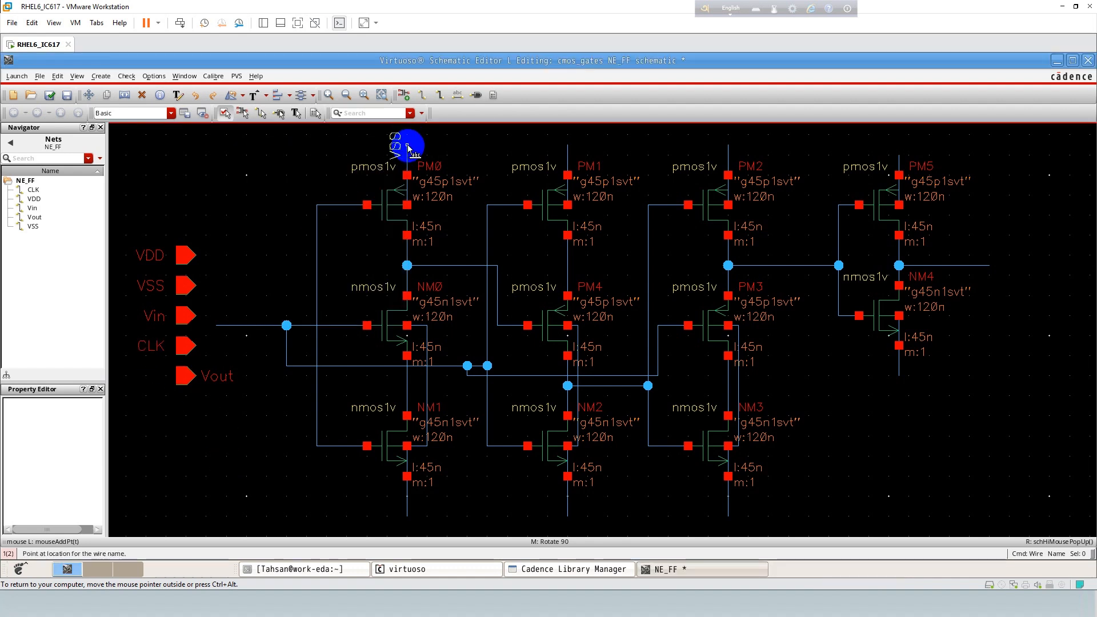
middle_click(410, 509)
click(409, 510)
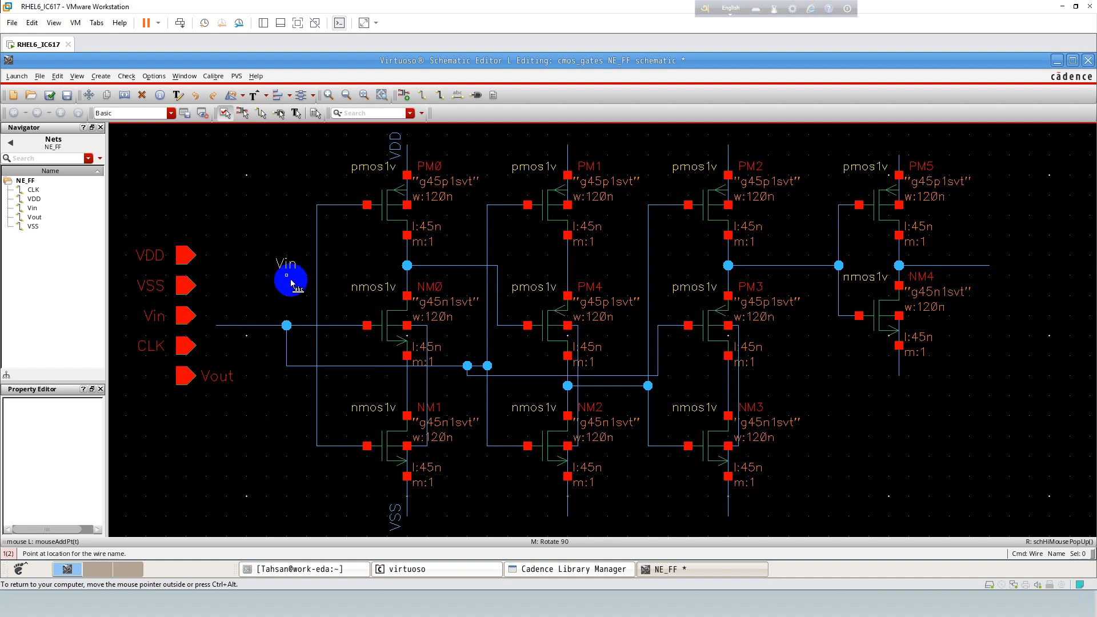
key(Escape)
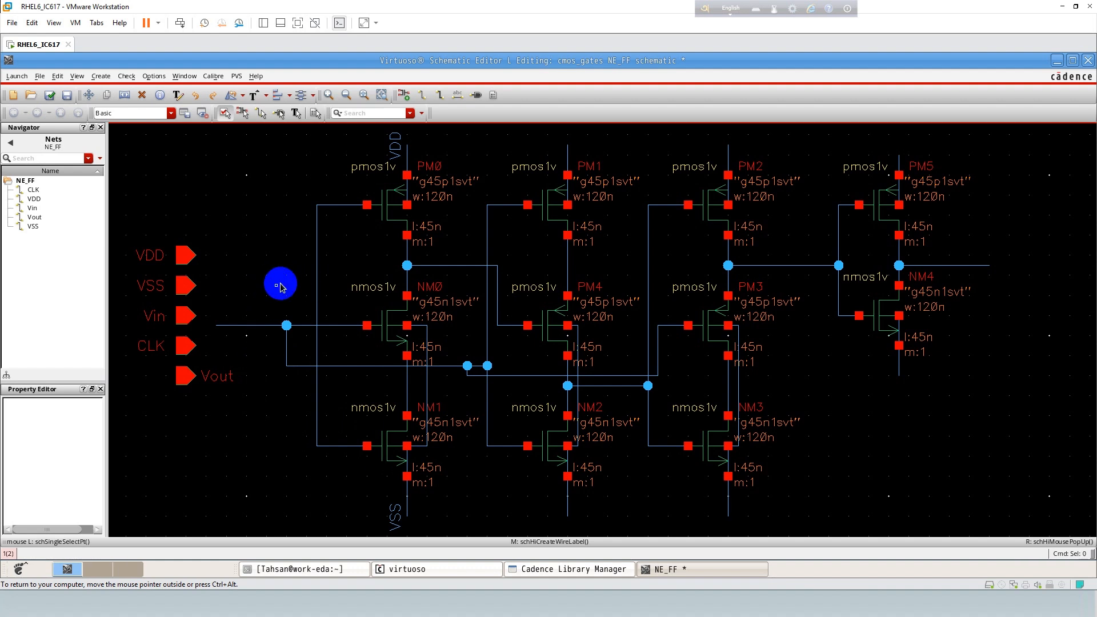
- Draw a horizontal input wire leftward from the vertical line joining the PM0 and NM1 gates, level with the VSS pin
key(w)
click(317, 285)
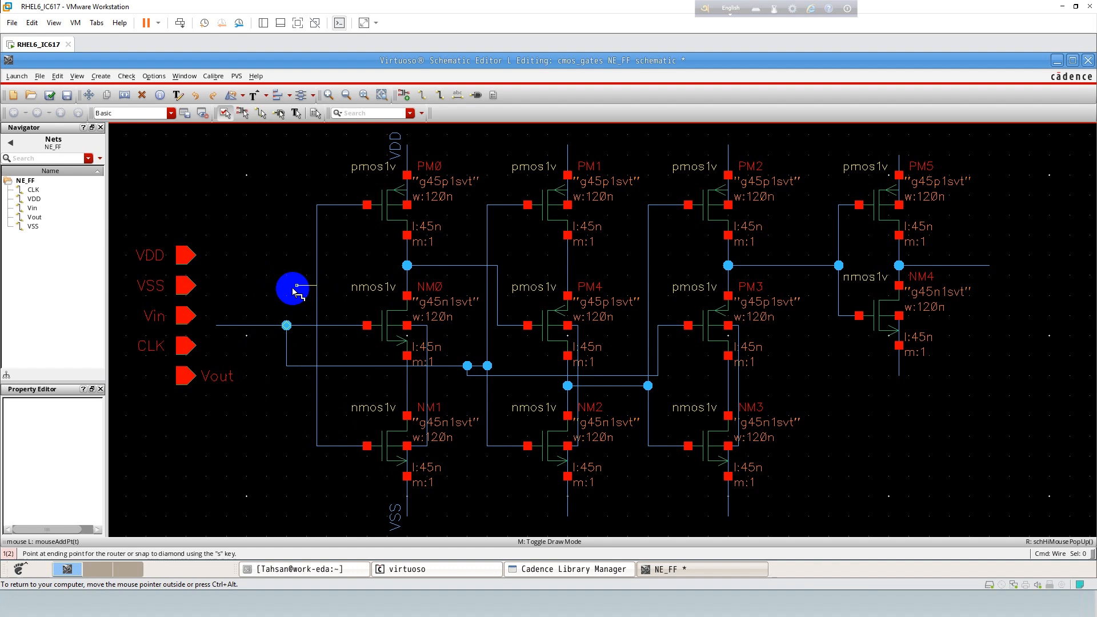
click(217, 285)
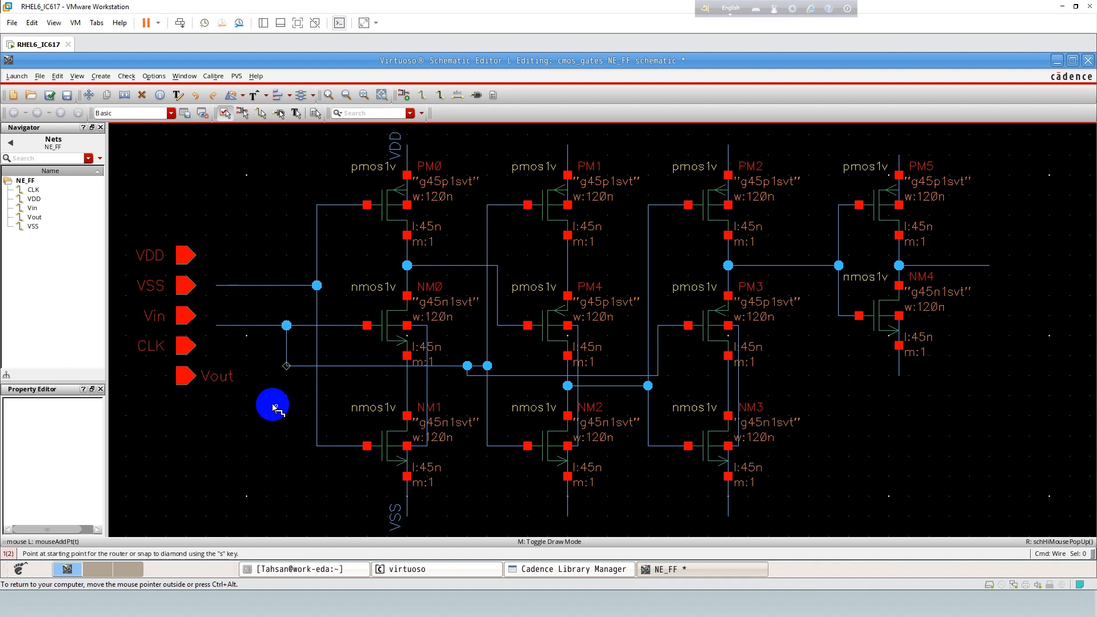
key(Escape)
- Rename the output pin Vout to Q
click(186, 377)
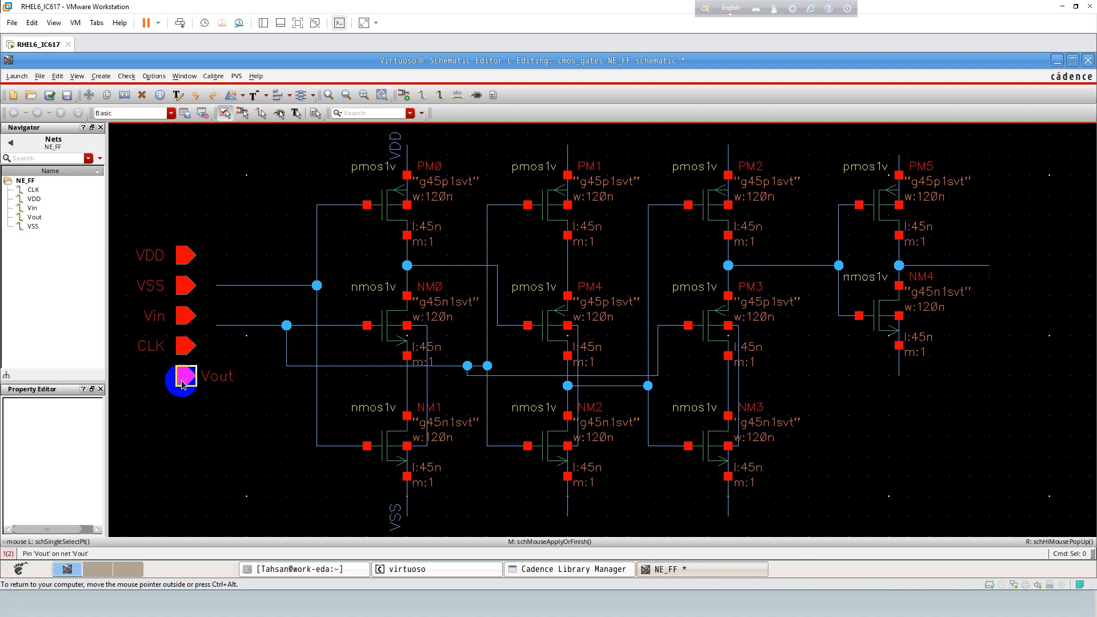
key(q)
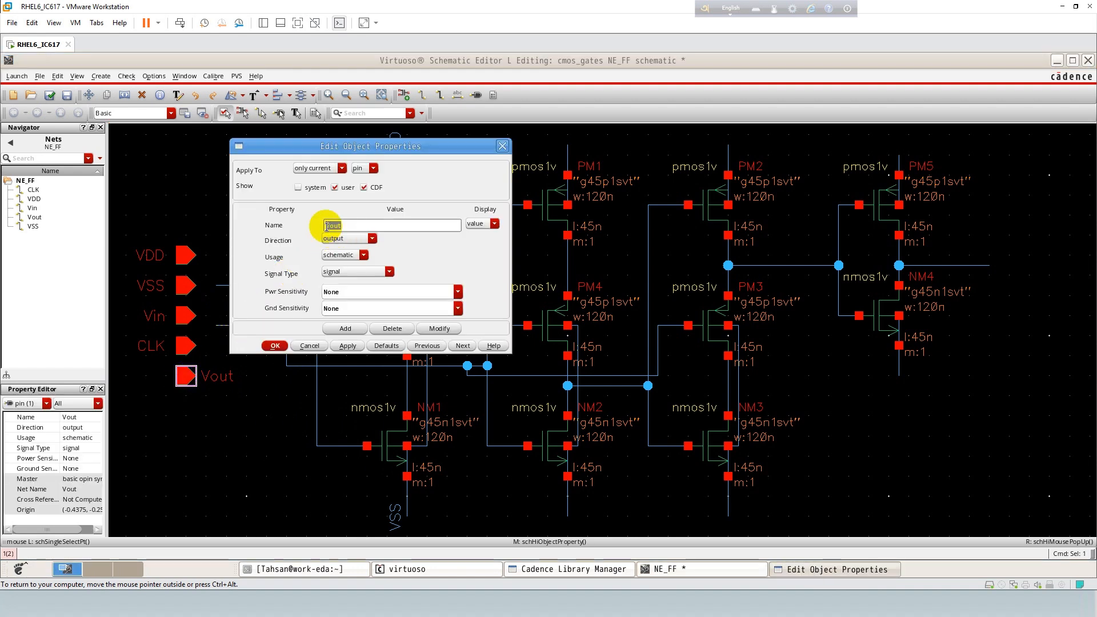
text(Q)
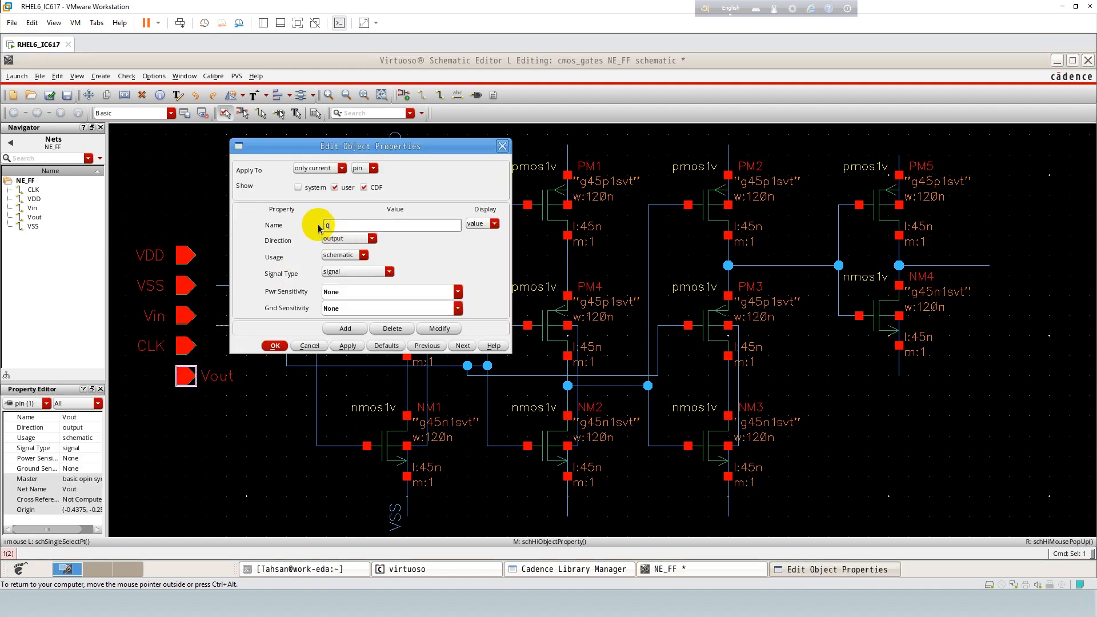
click(275, 346)
click(257, 395)
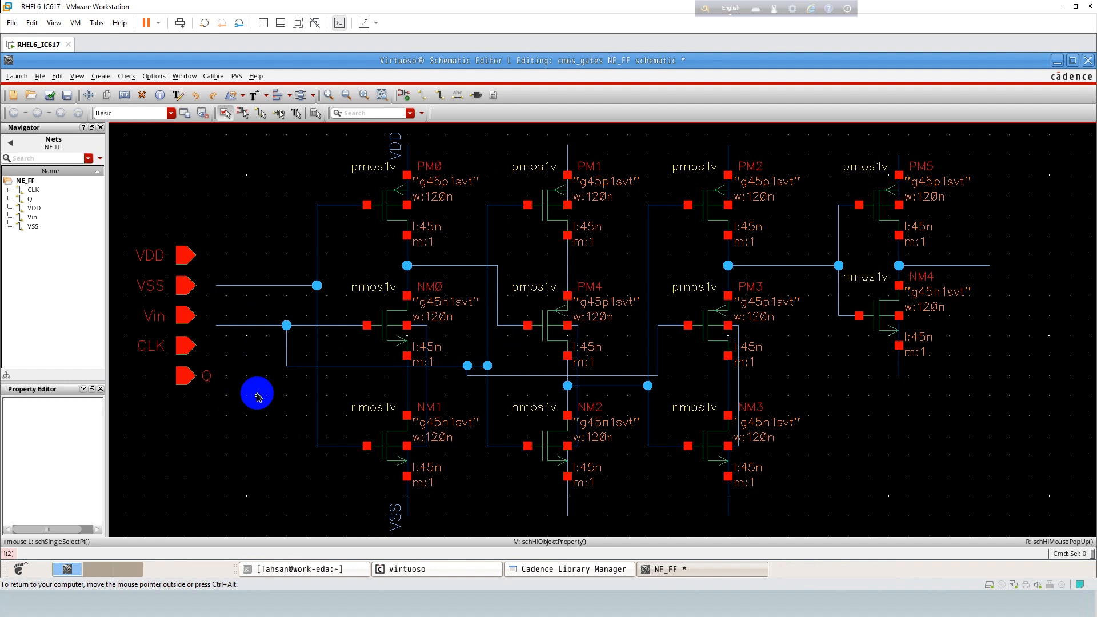
- Enter wire names VDD VDD VDD VSS VSS VSS Vin Q CLK, and place the VDD names above PM1, PM2 and PM5
text(l)
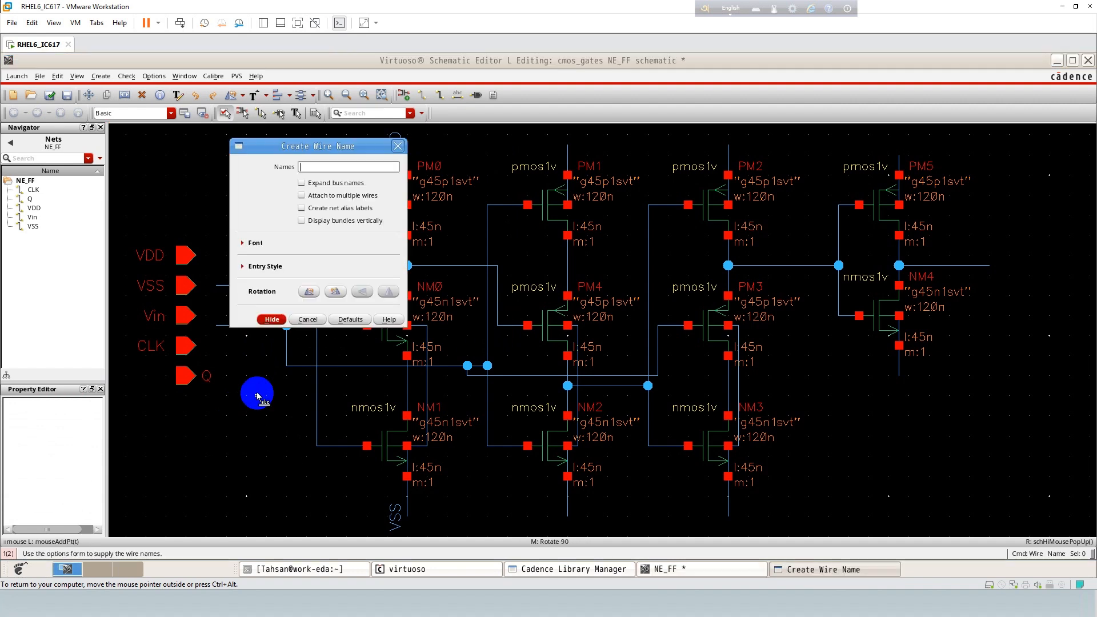
text(VDD)
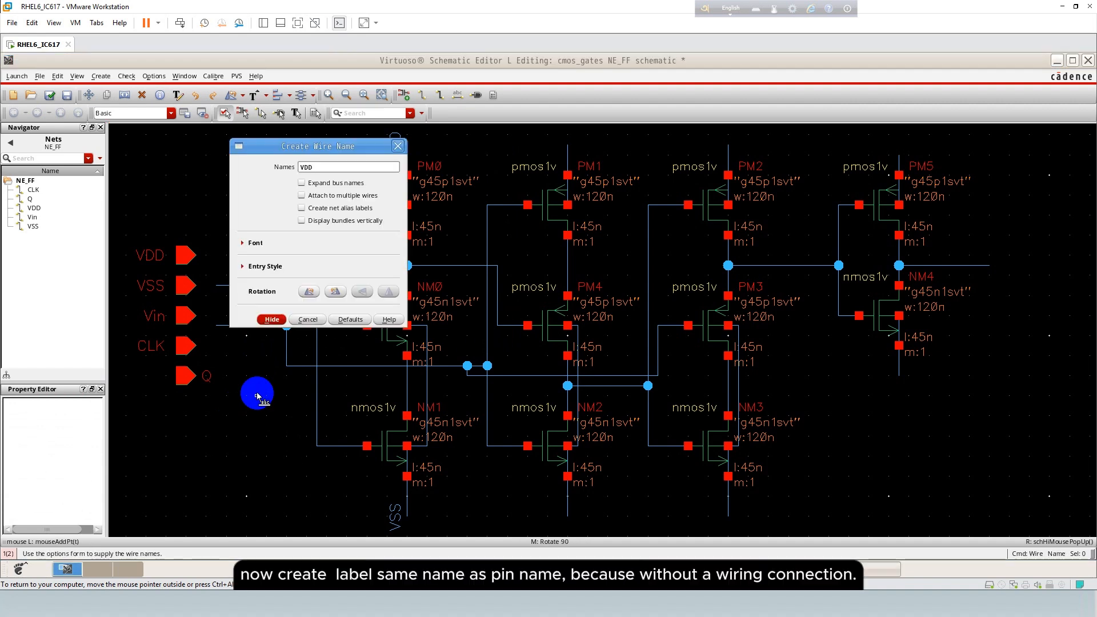
text( VDD VDD VSS VSS VSS V)
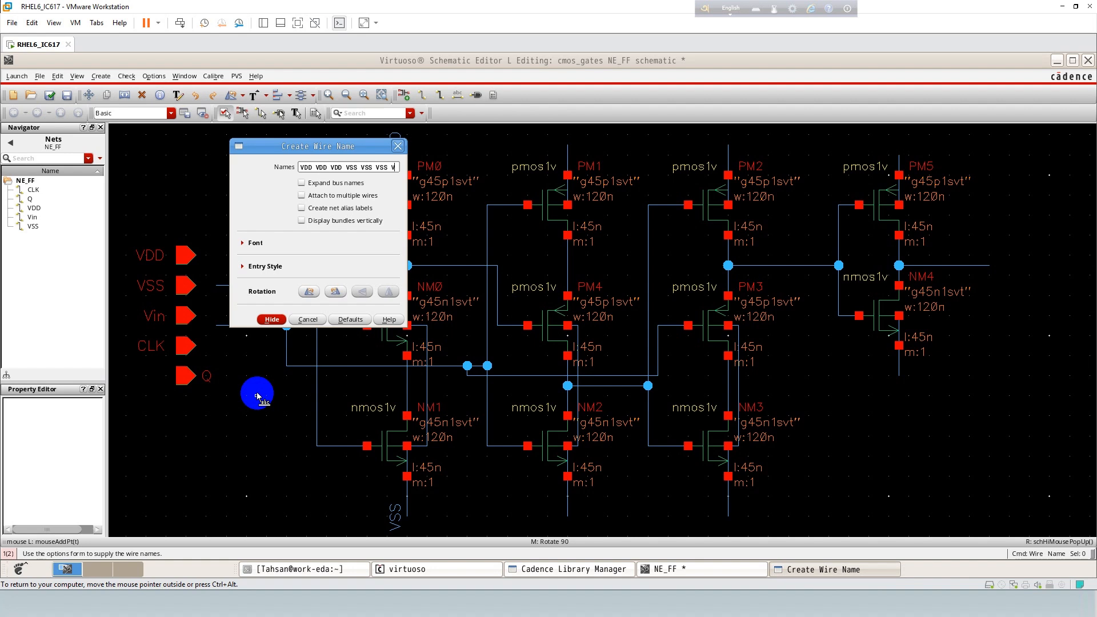
text(in Q CLK)
key(Return)
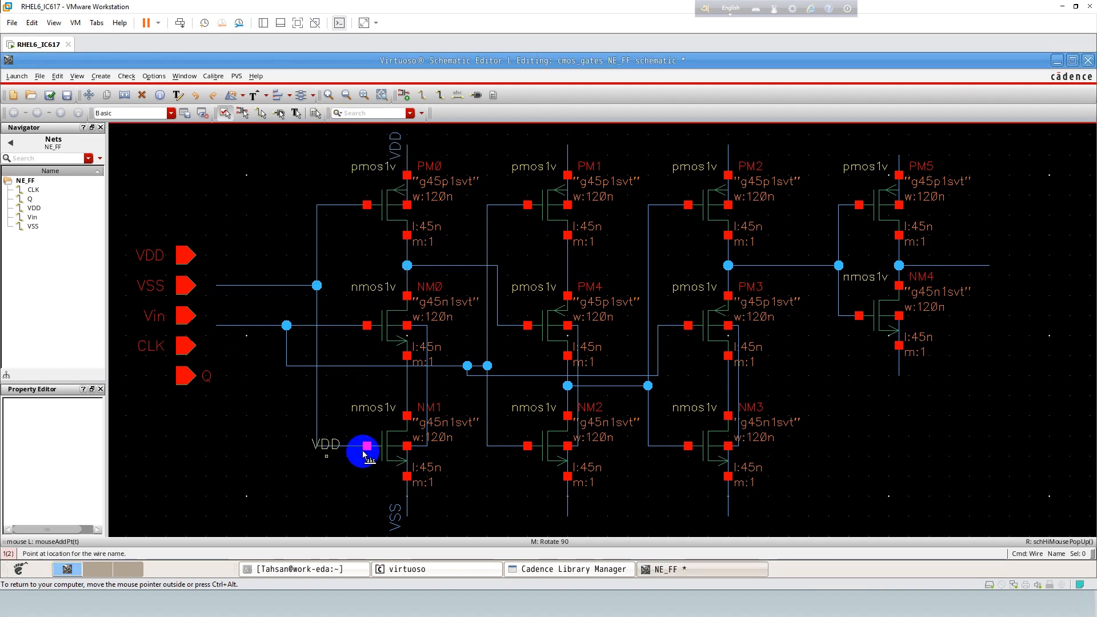
click(570, 148)
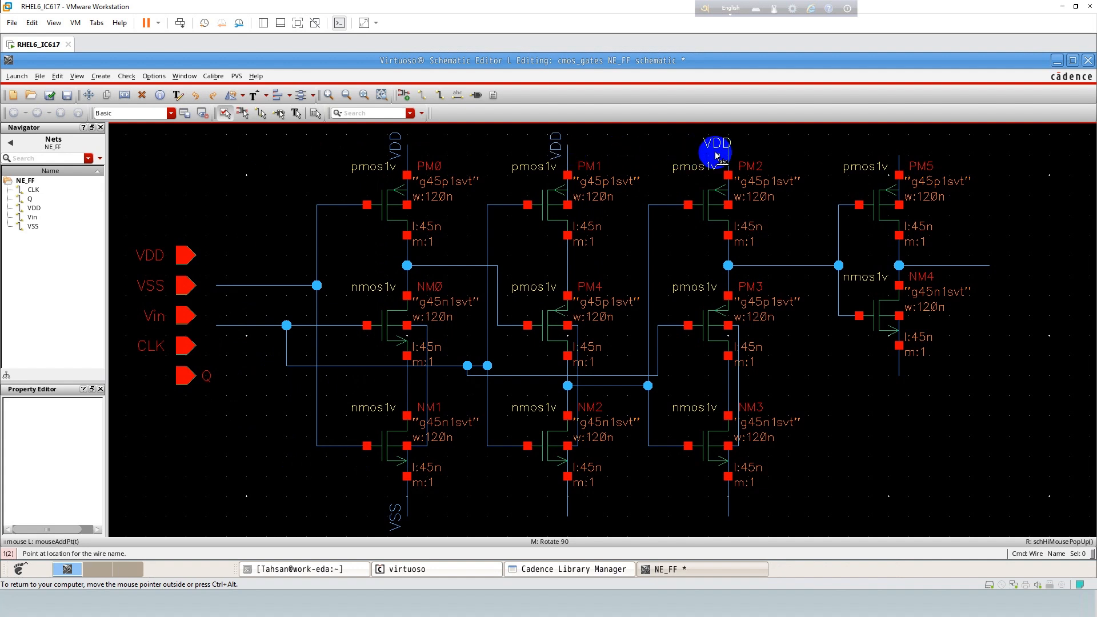
click(729, 148)
click(890, 161)
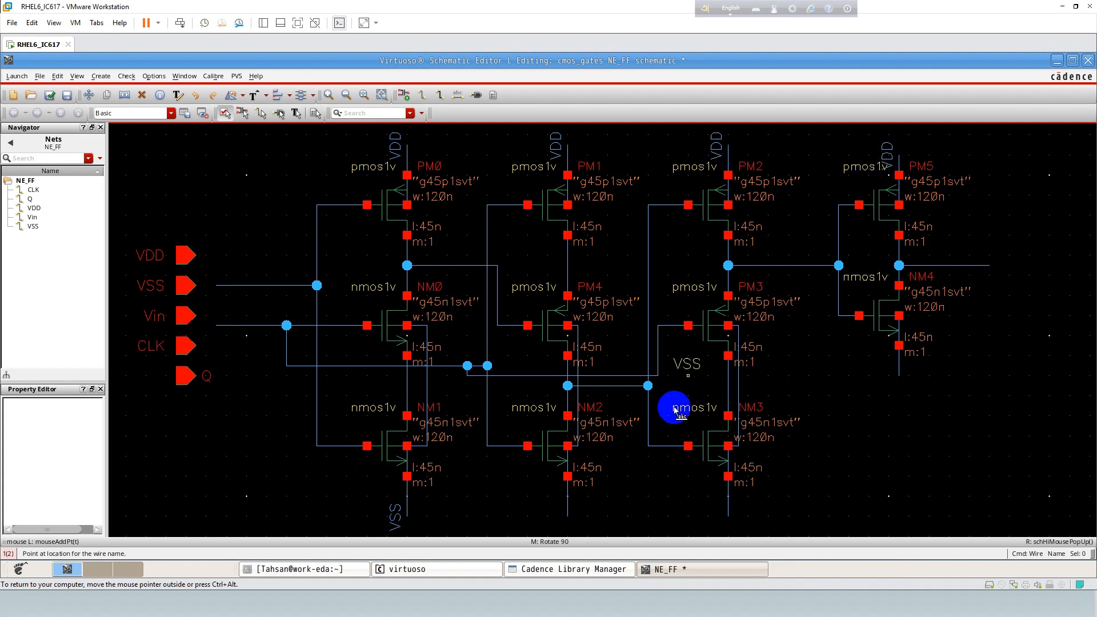
- Place the VSS wire names on the source wires below NM2, NM3 and NM4
click(570, 507)
click(730, 506)
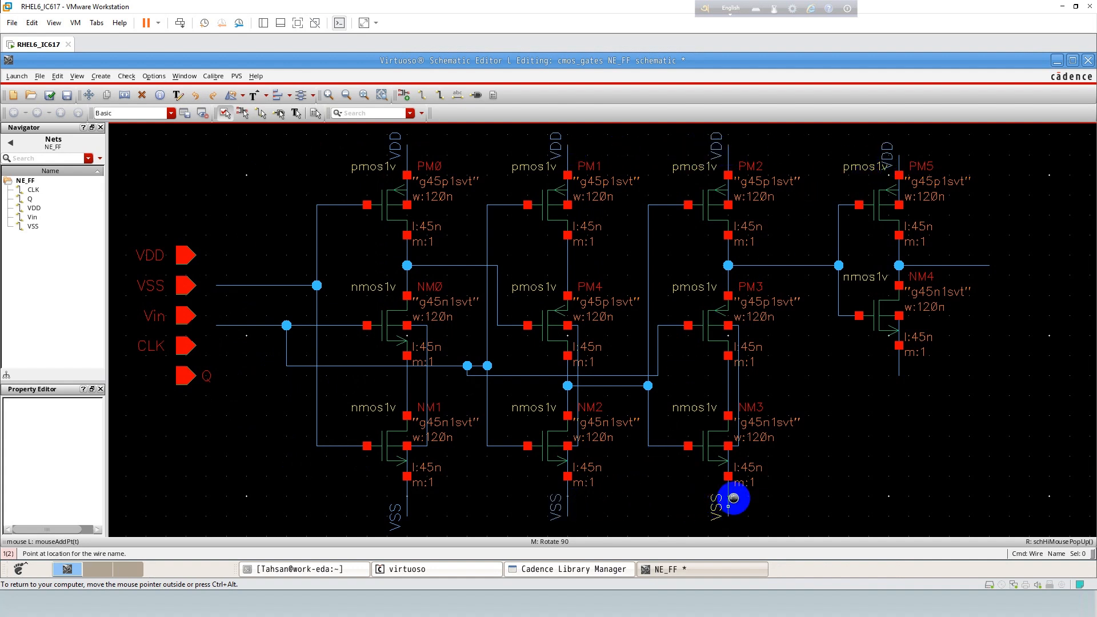
click(896, 375)
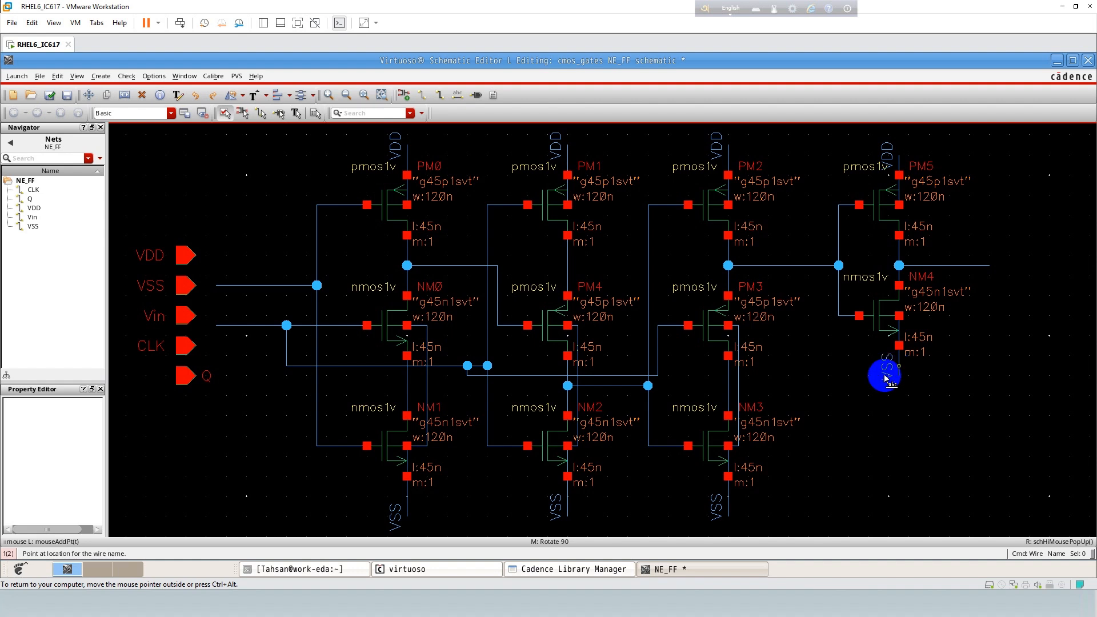
- Place wire names Vin on the upper input wire, Q on the inverter output wire and CLK on the lower input wire
click(228, 283)
click(979, 266)
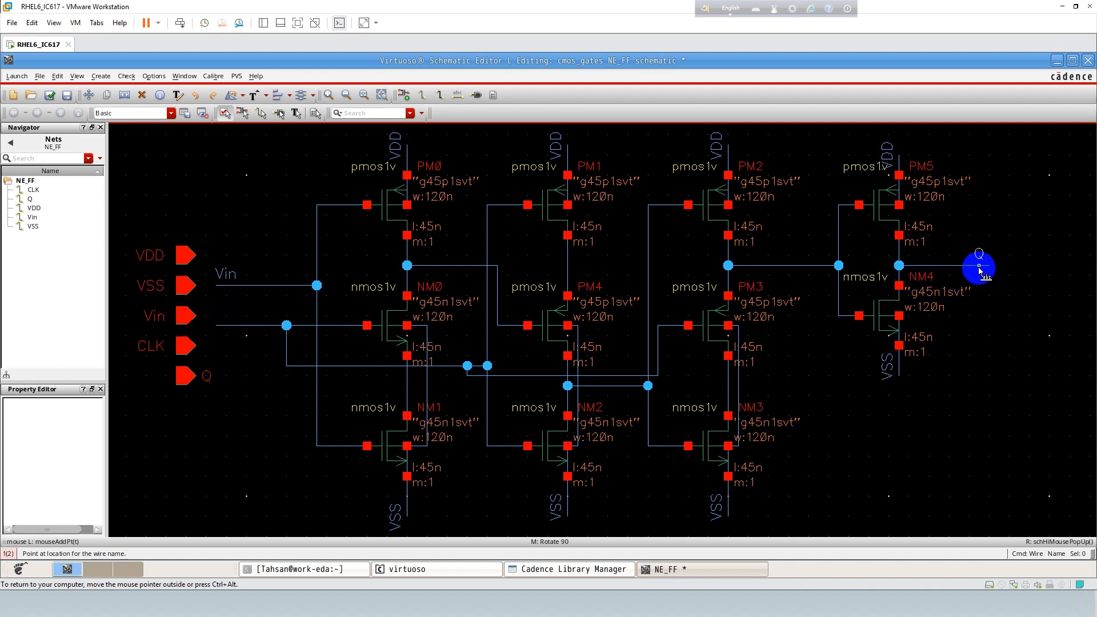
click(227, 329)
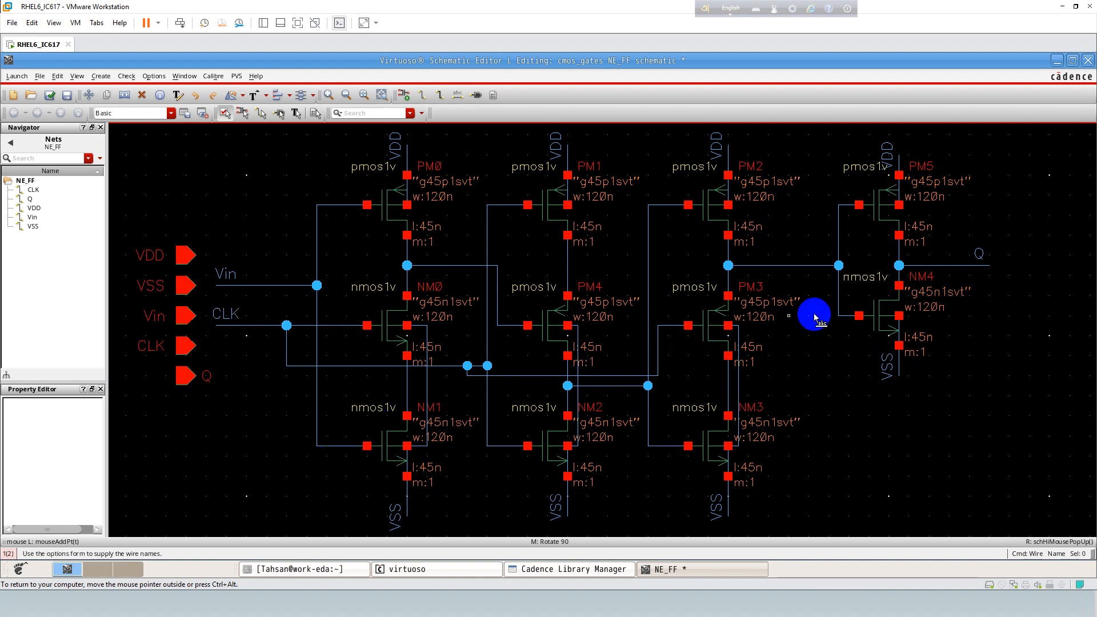
- Name the wire from the PM2–PM3 node to the inverter input QBAR, and check and save the schematic
key(F3)
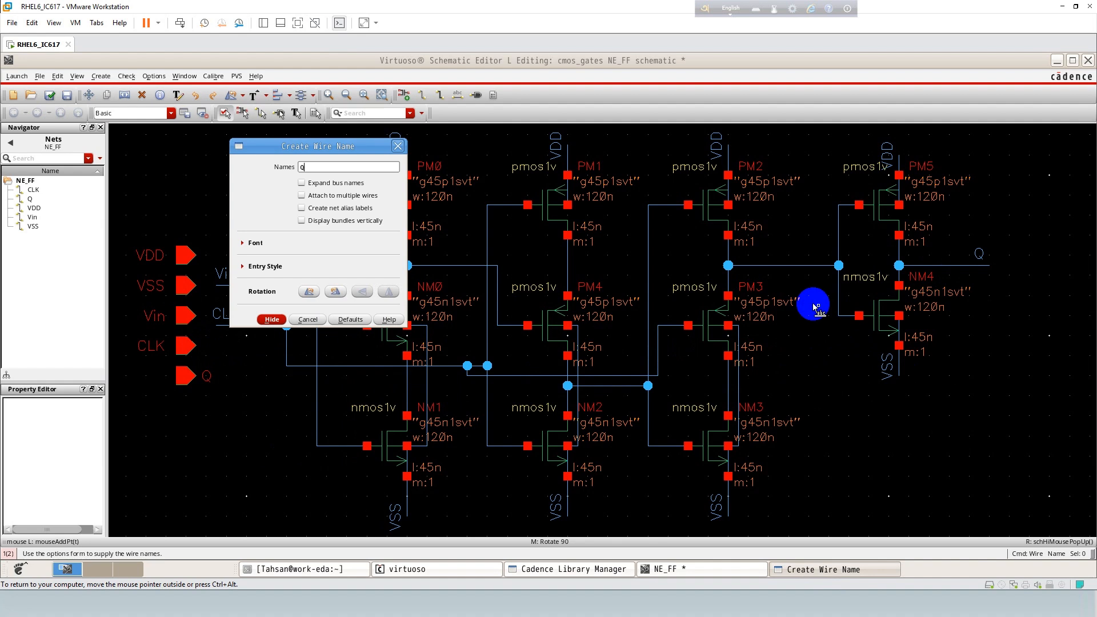
key(Return)
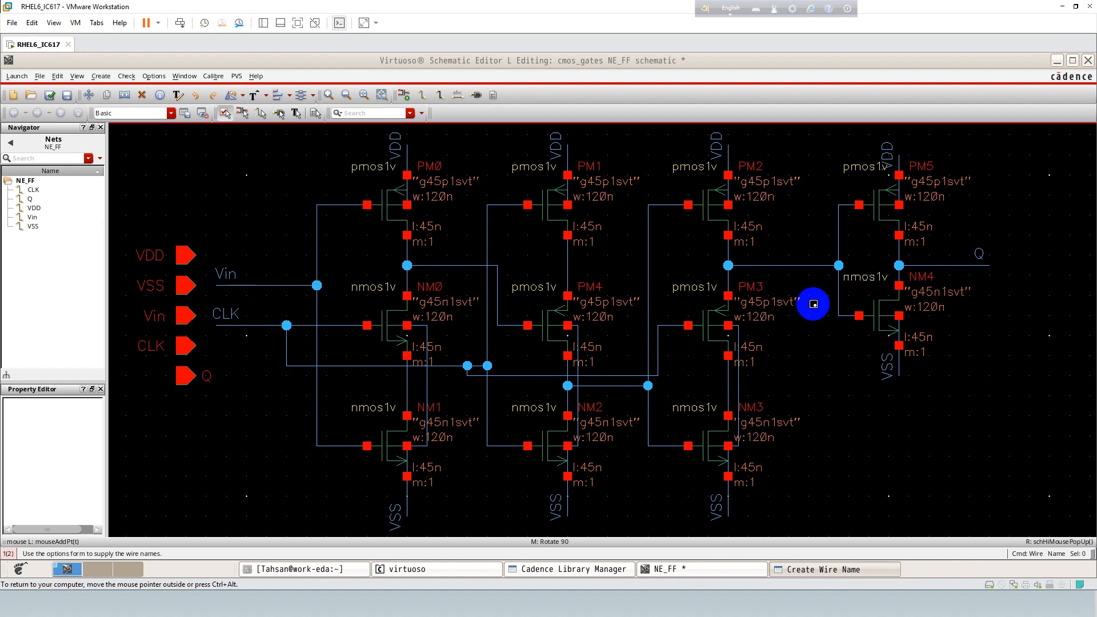
click(790, 265)
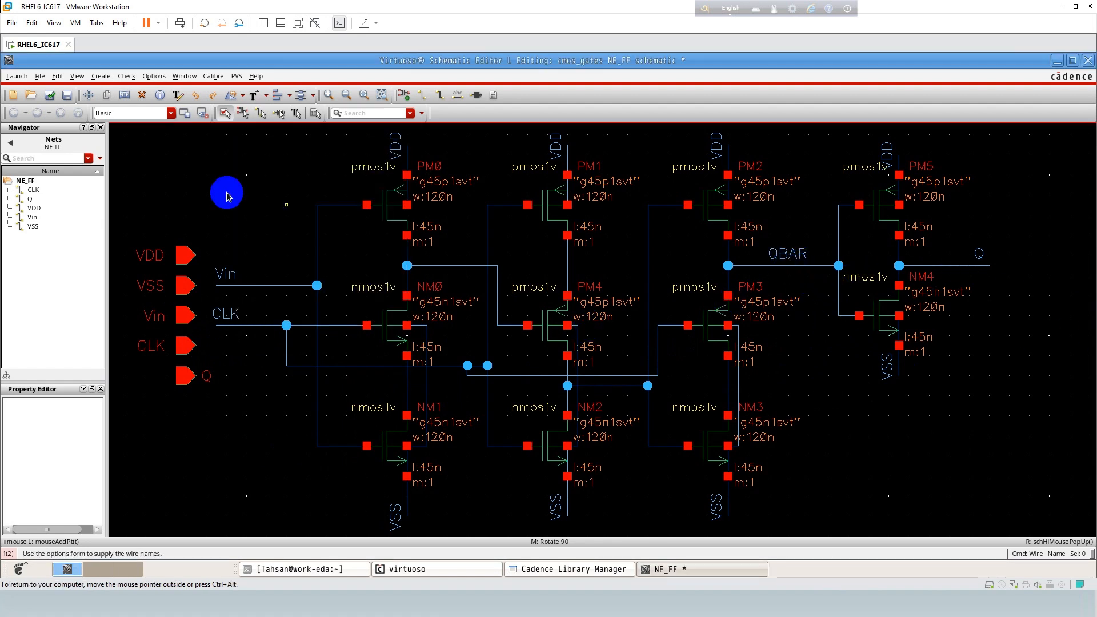
click(46, 96)
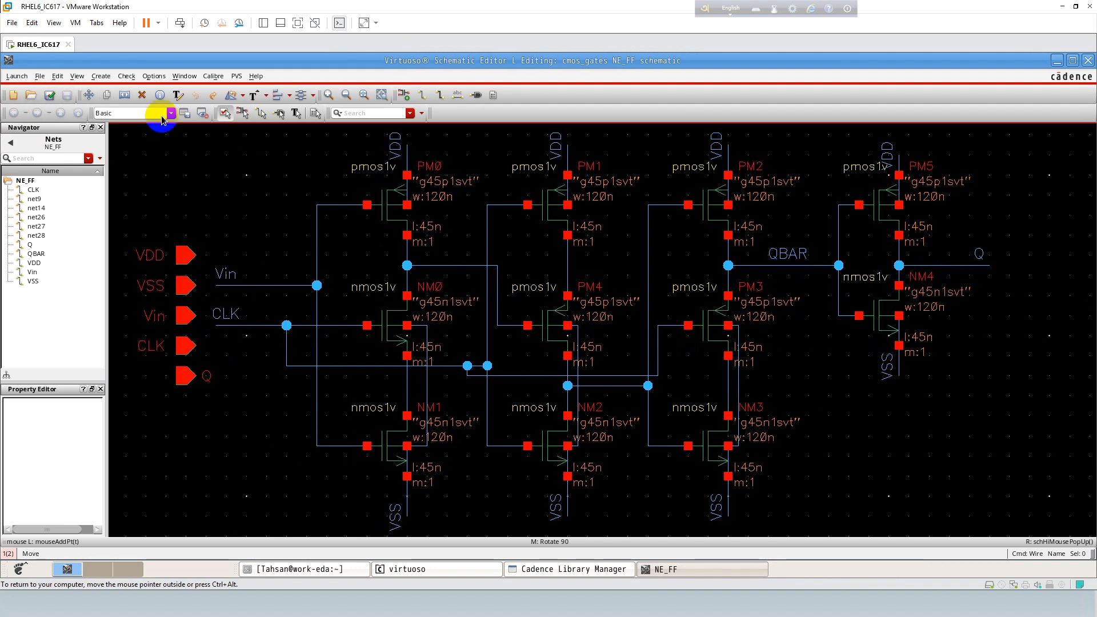
key(f)
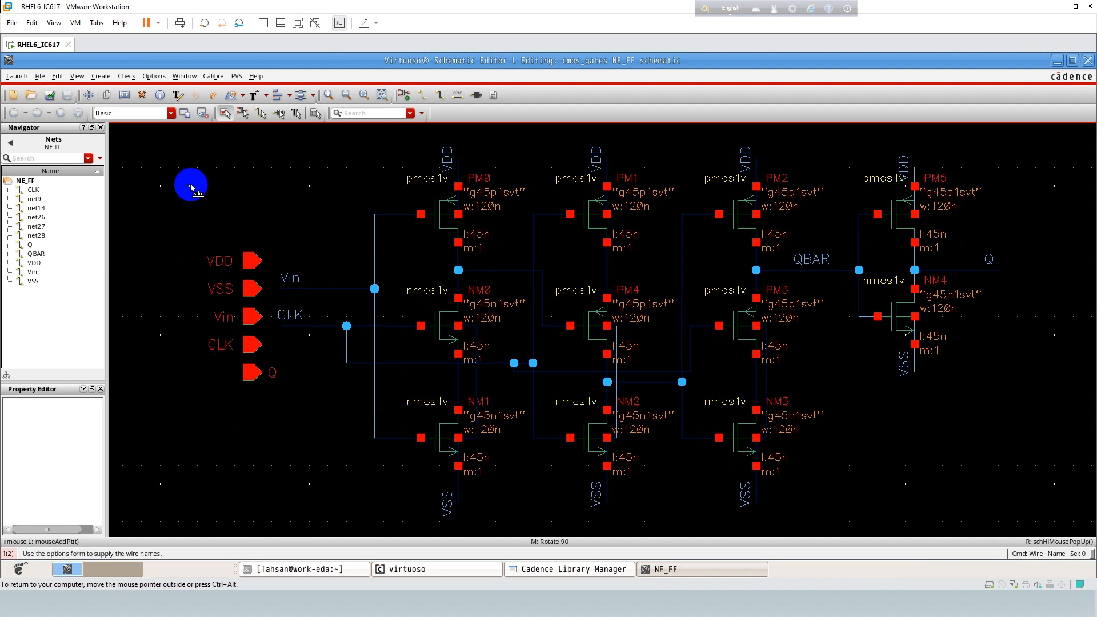
- Start creating a symbol view for NE_FF from the schematic cellview and bring up its symbol generation options
click(101, 75)
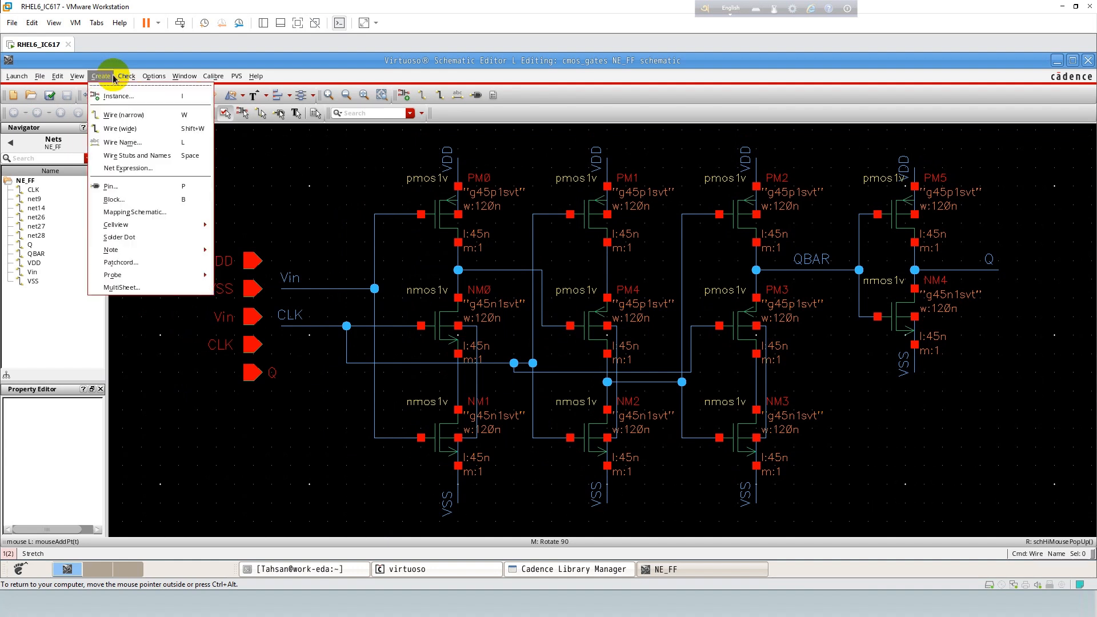
mouse_move(126, 76)
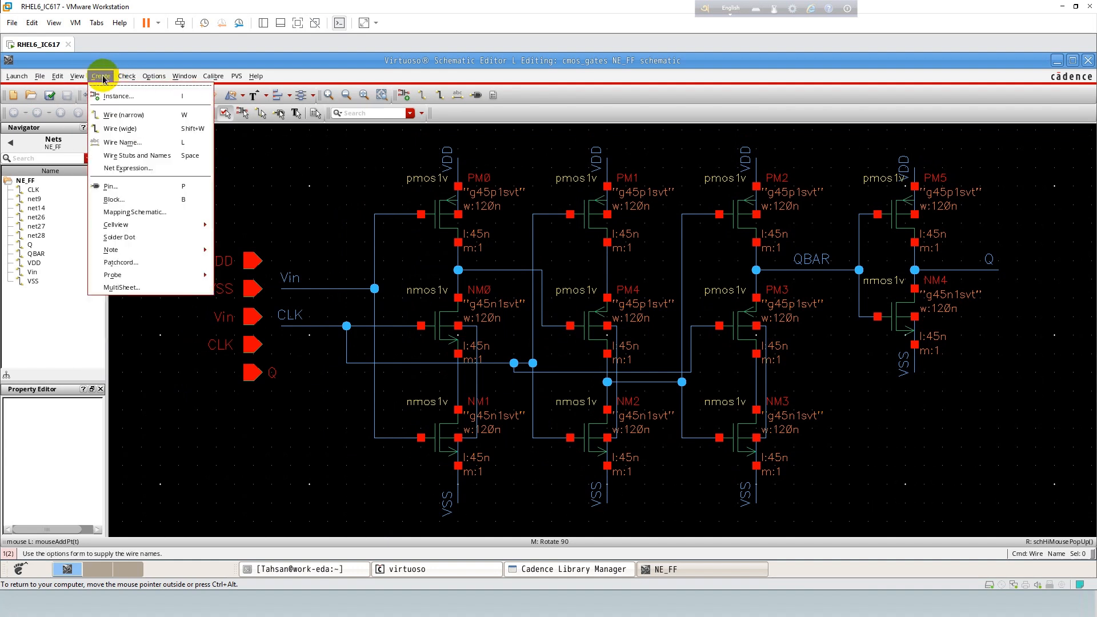
mouse_move(118, 224)
click(229, 230)
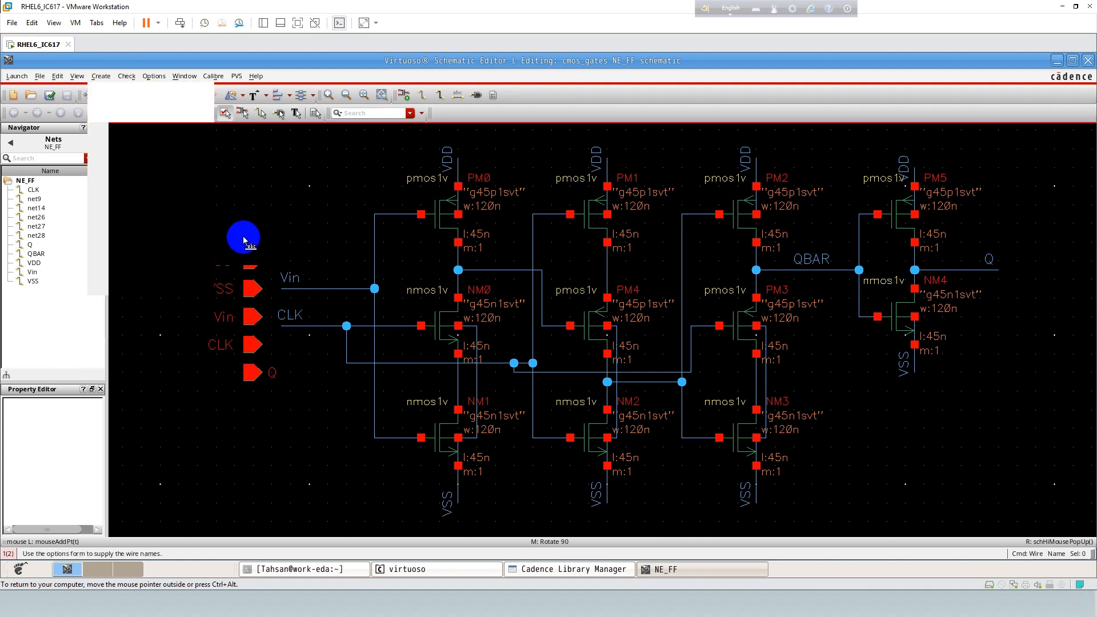
click(377, 325)
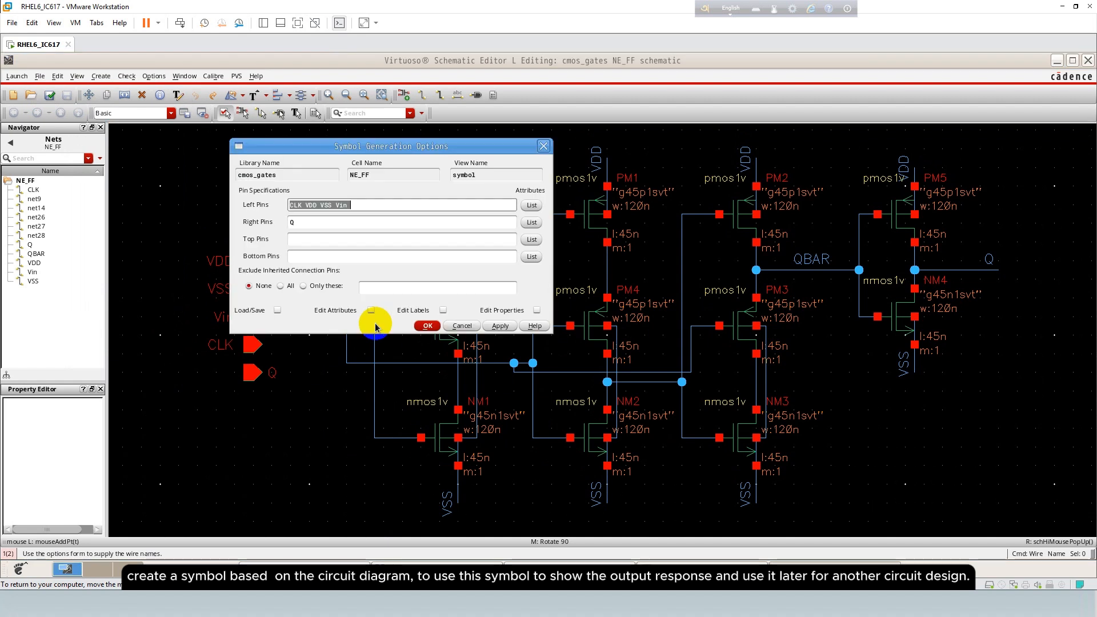
- Move VDD from the left pins to the top pins and VSS to the bottom pins of the symbol
double_click(311, 205)
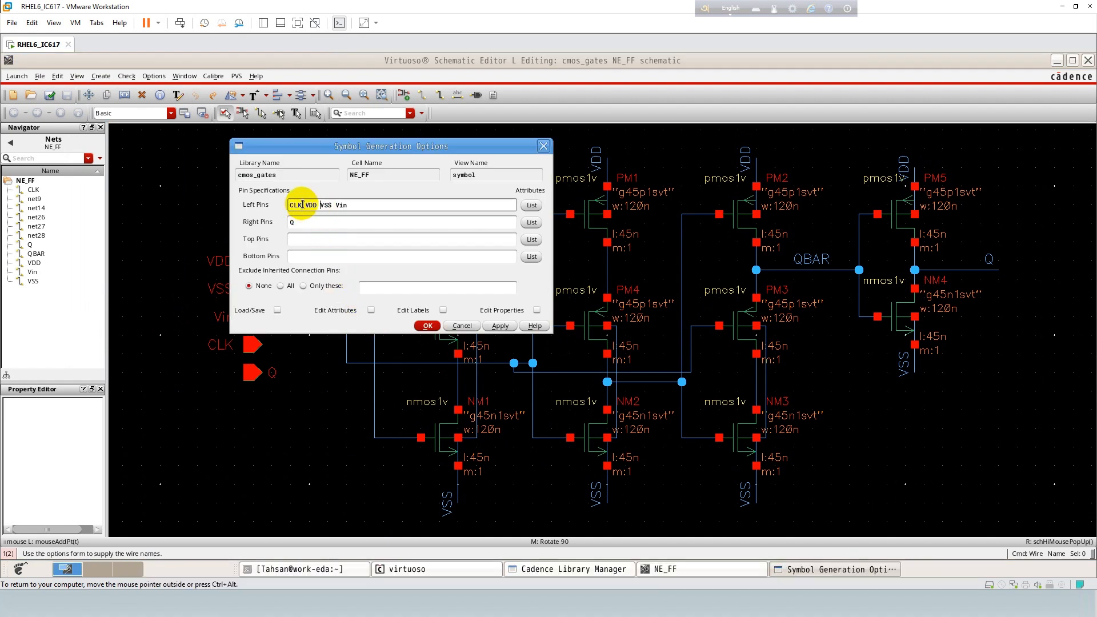
drag(313, 205, 331, 206)
key(ctrl+c)
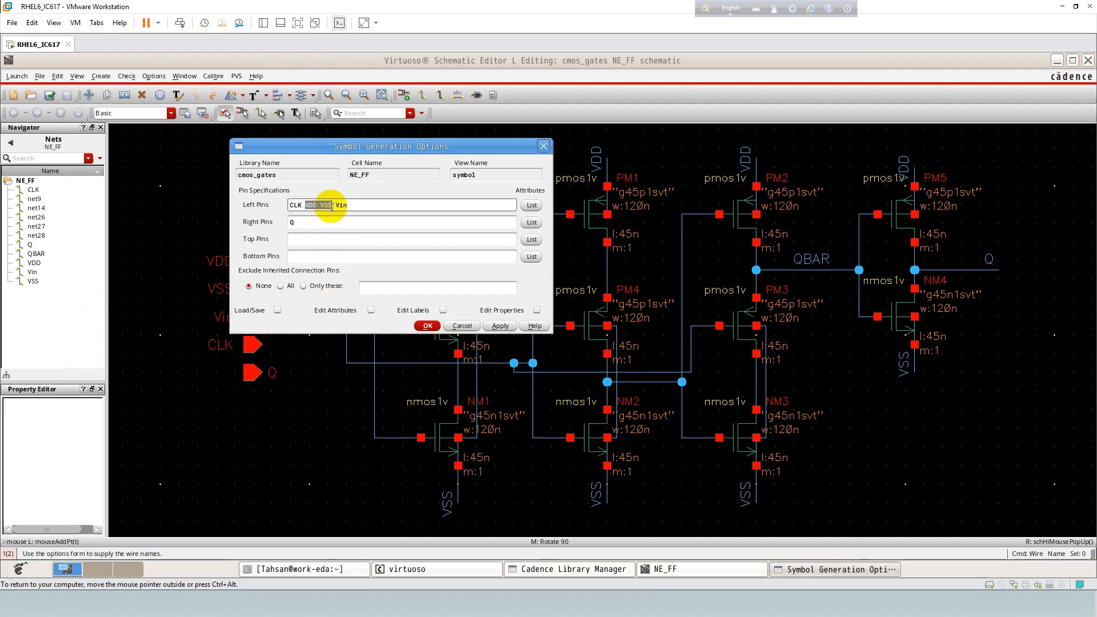
key(BackSpace)
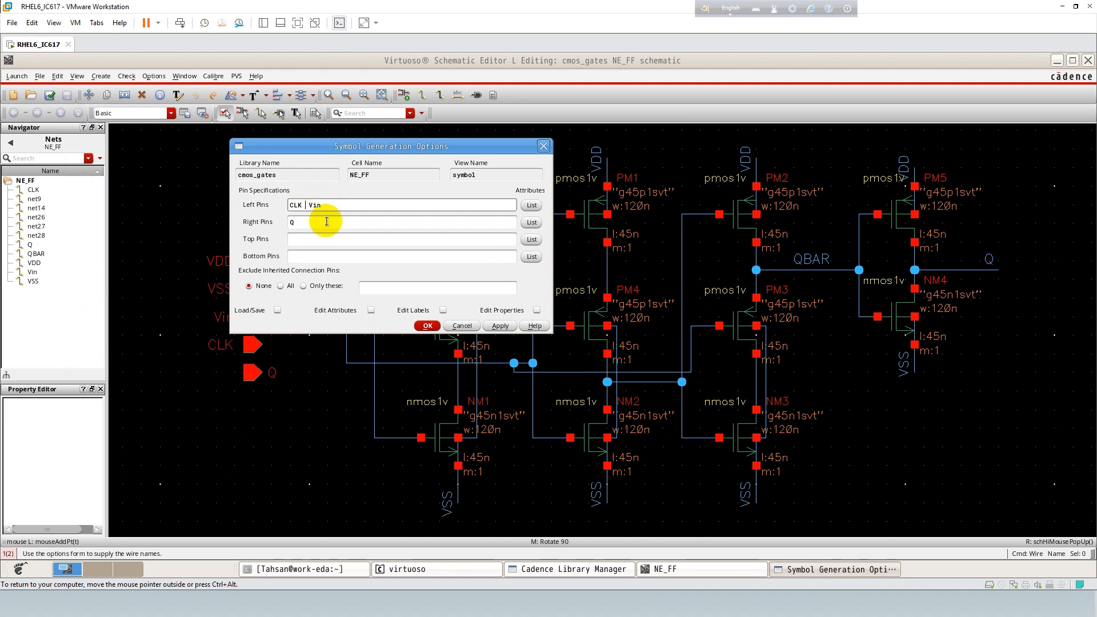
click(306, 238)
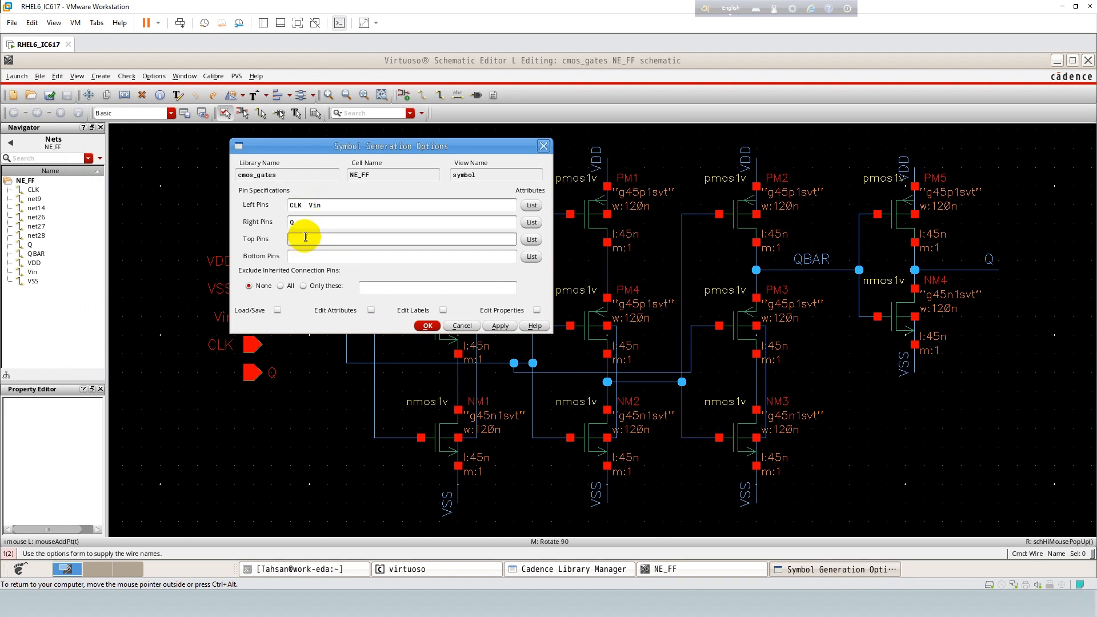
key(ctrl+v)
double_click(323, 240)
key(ctrl+x)
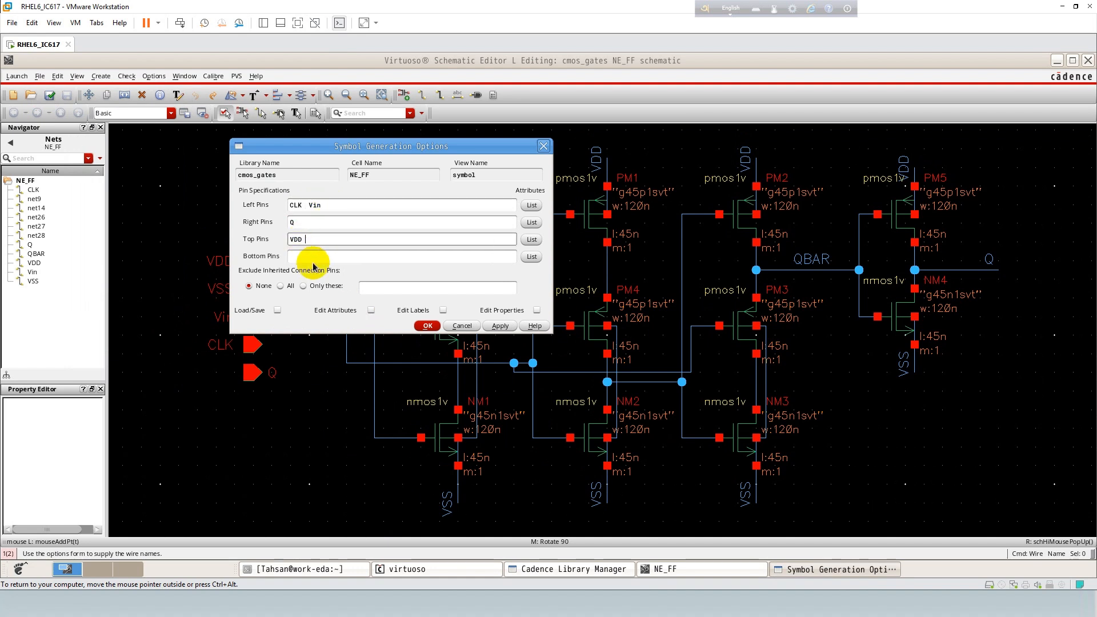
click(308, 256)
key(ctrl+v)
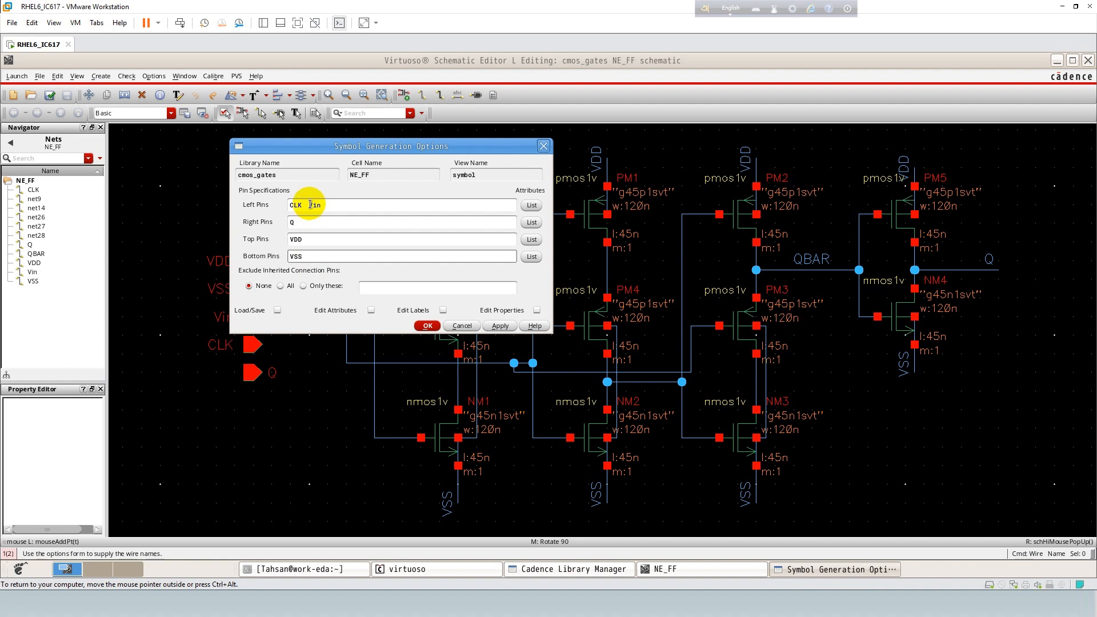
- Reorder the left pins as Vin CLK and generate the NE_FF symbol
drag(308, 206, 280, 208)
key(ctrl+x)
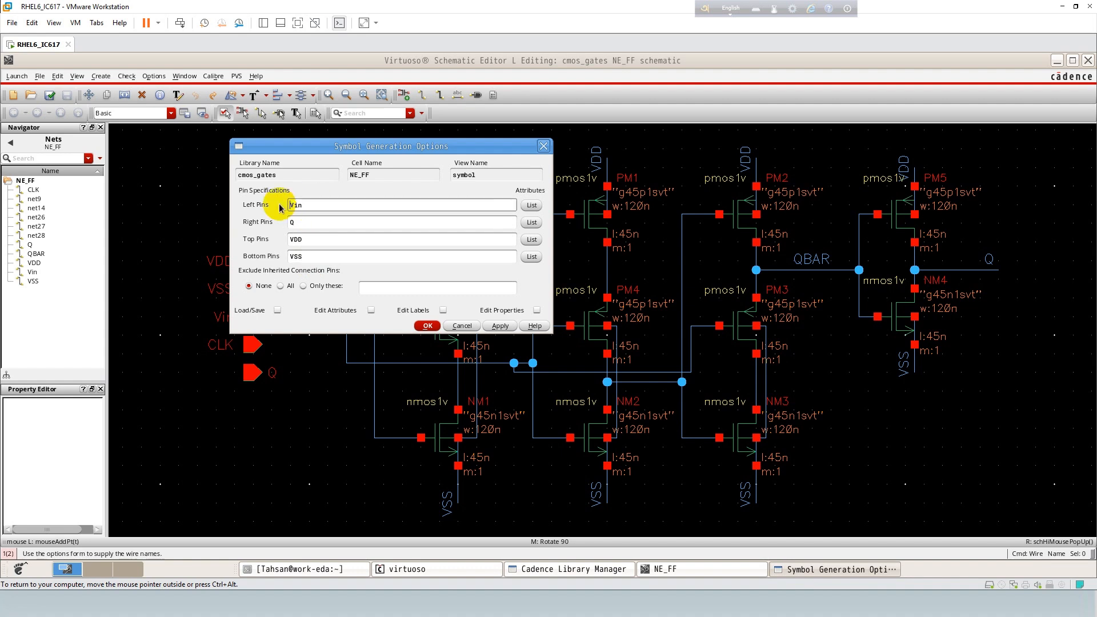
click(312, 207)
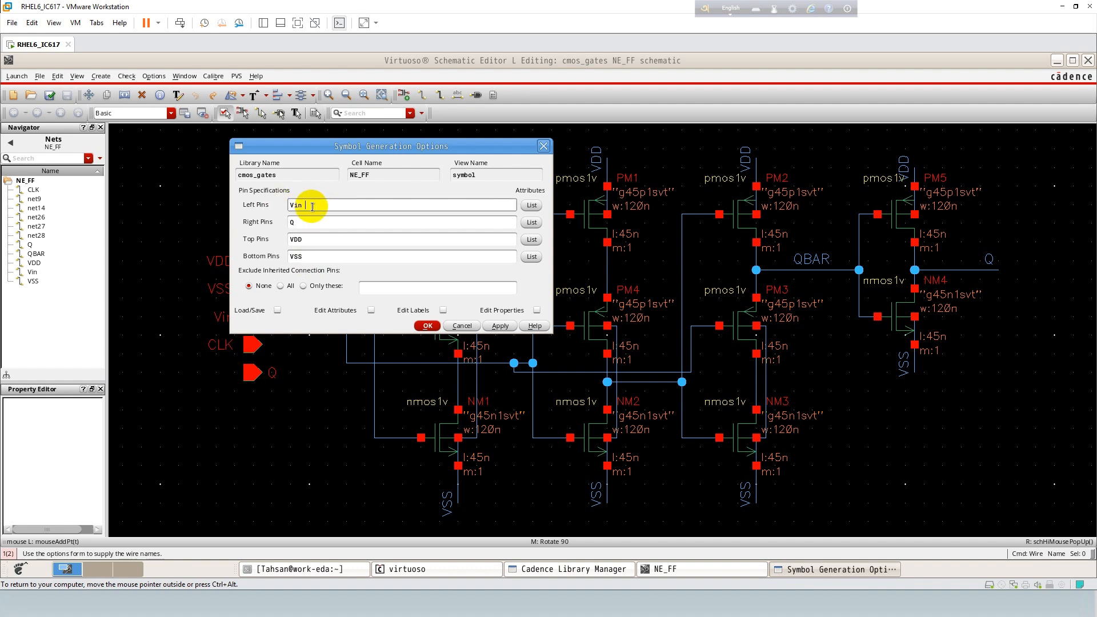
click(427, 326)
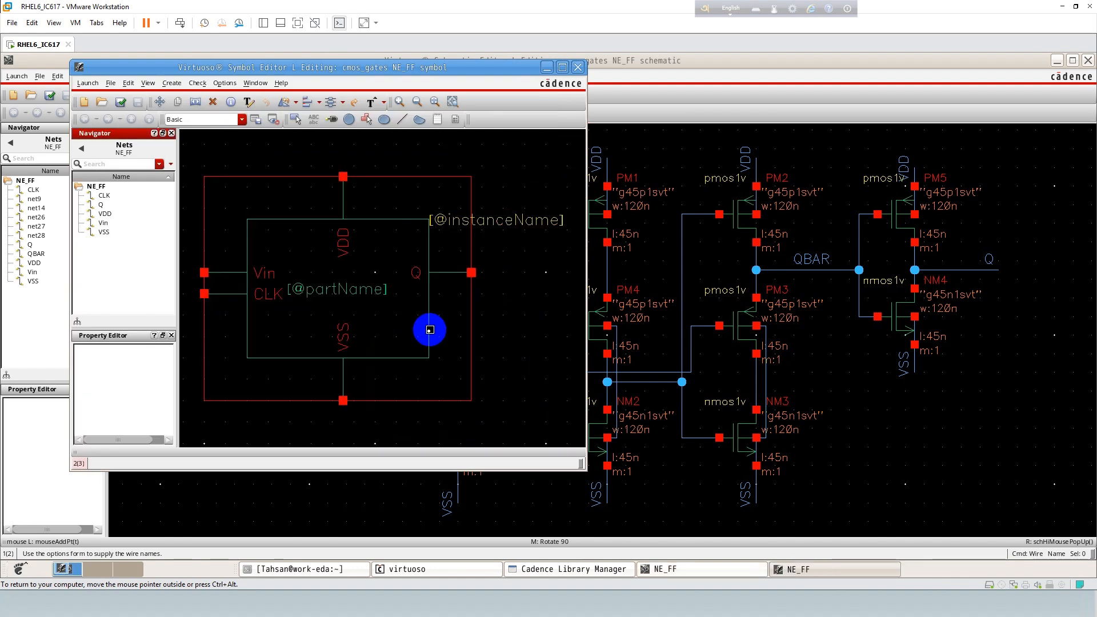
- Stretch the Q pin with its line and label down to a height midway between the Vin and CLK pins
click(563, 68)
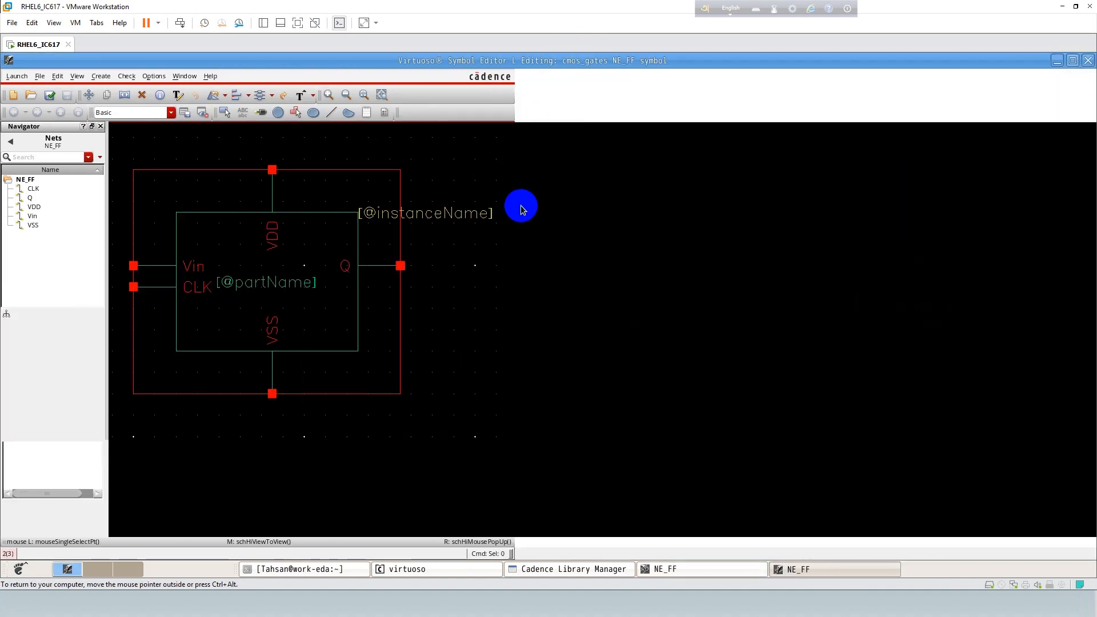
key(f)
click(509, 339)
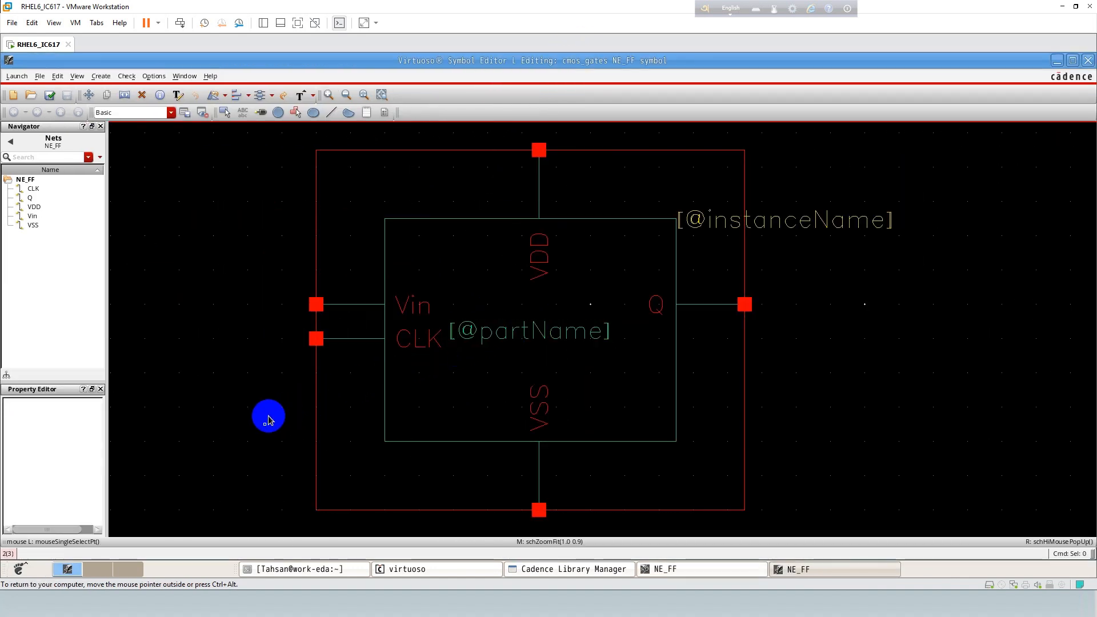
click(270, 411)
drag(827, 314, 620, 268)
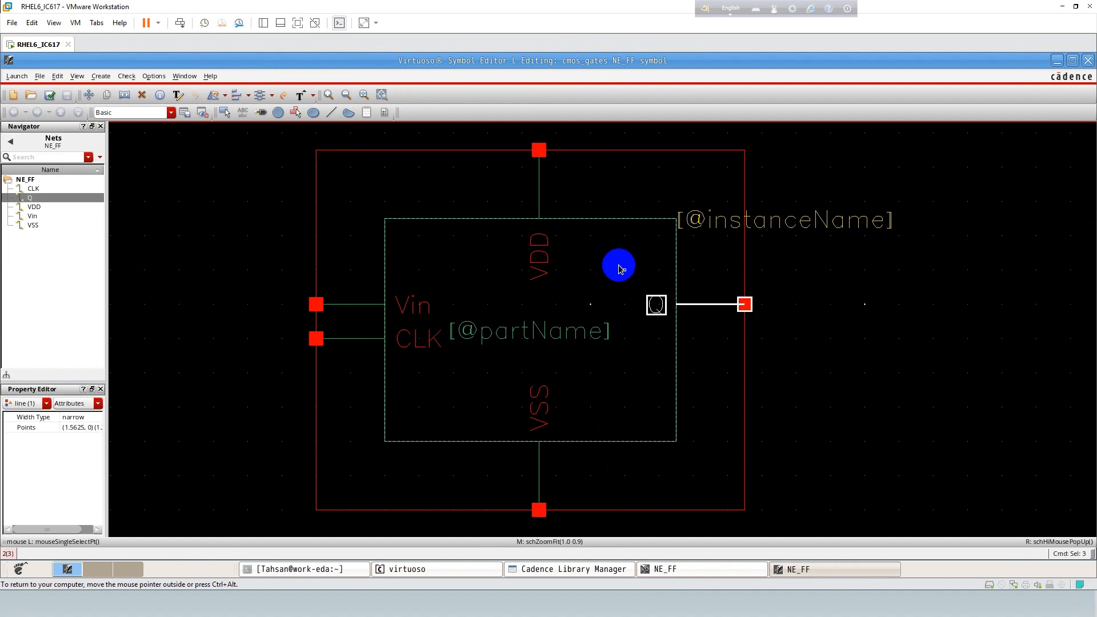
click(620, 269)
drag(865, 339, 644, 288)
key(s)
click(648, 304)
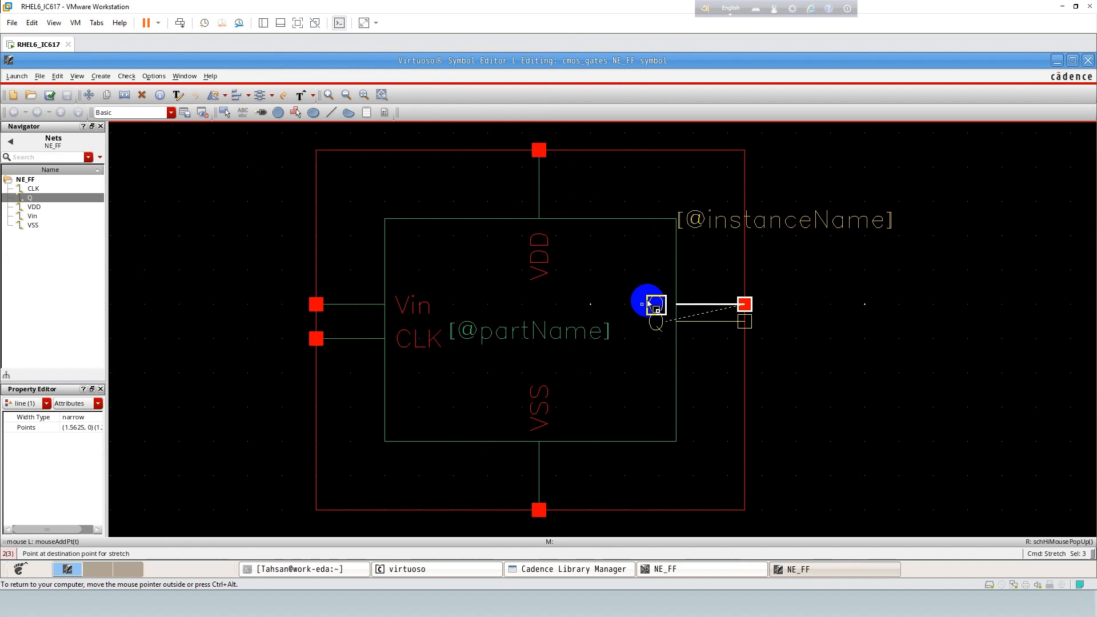
click(649, 321)
click(869, 277)
click(554, 324)
key(Delete)
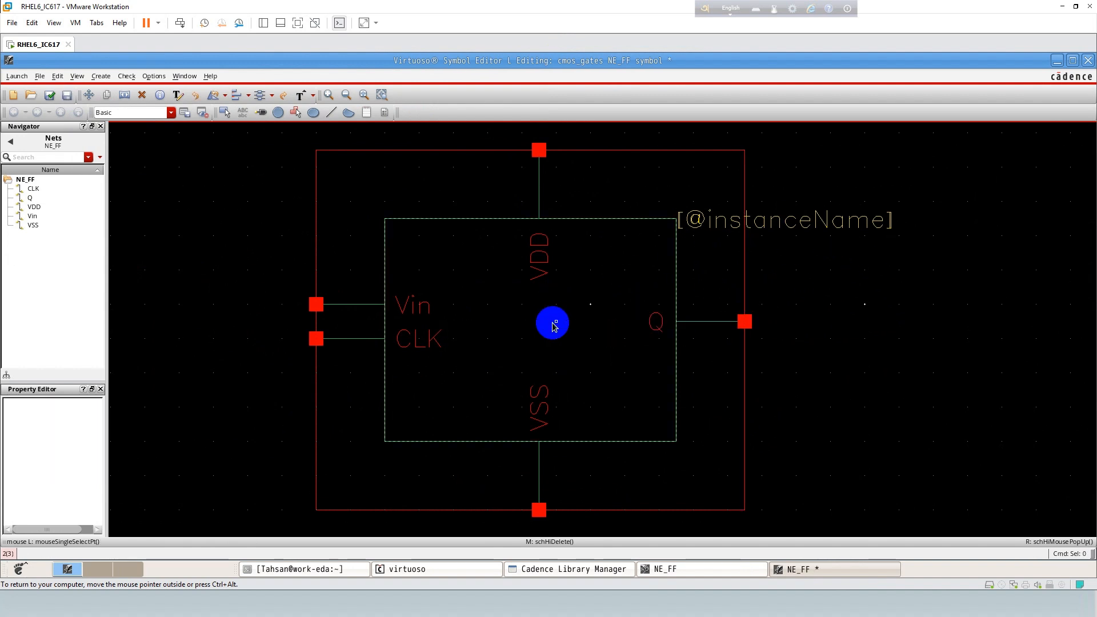
drag(762, 220, 864, 240)
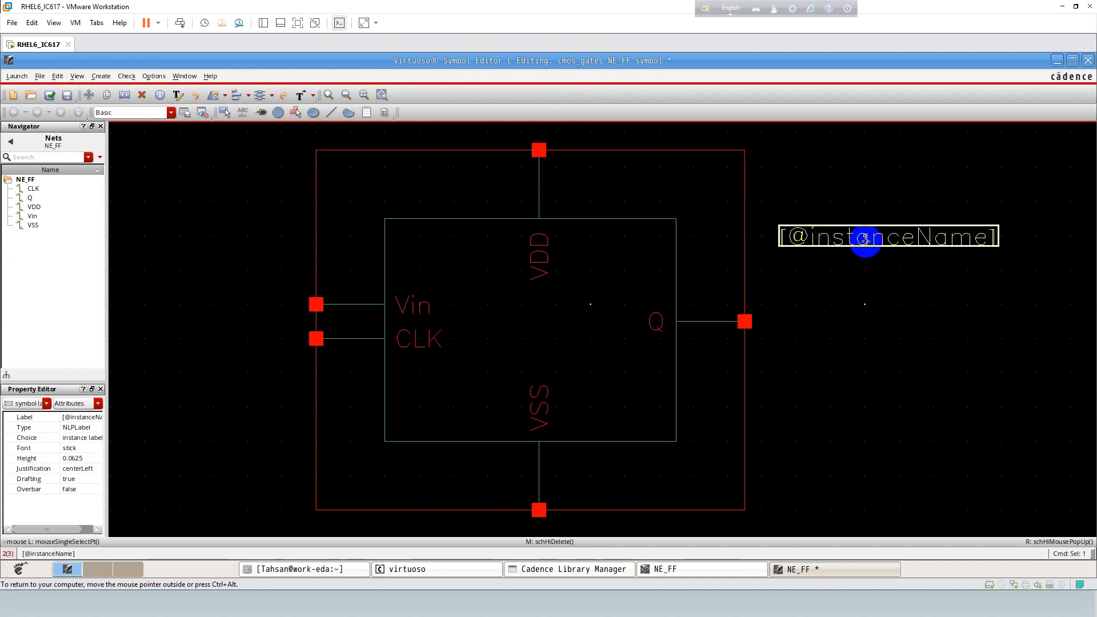
key(n)
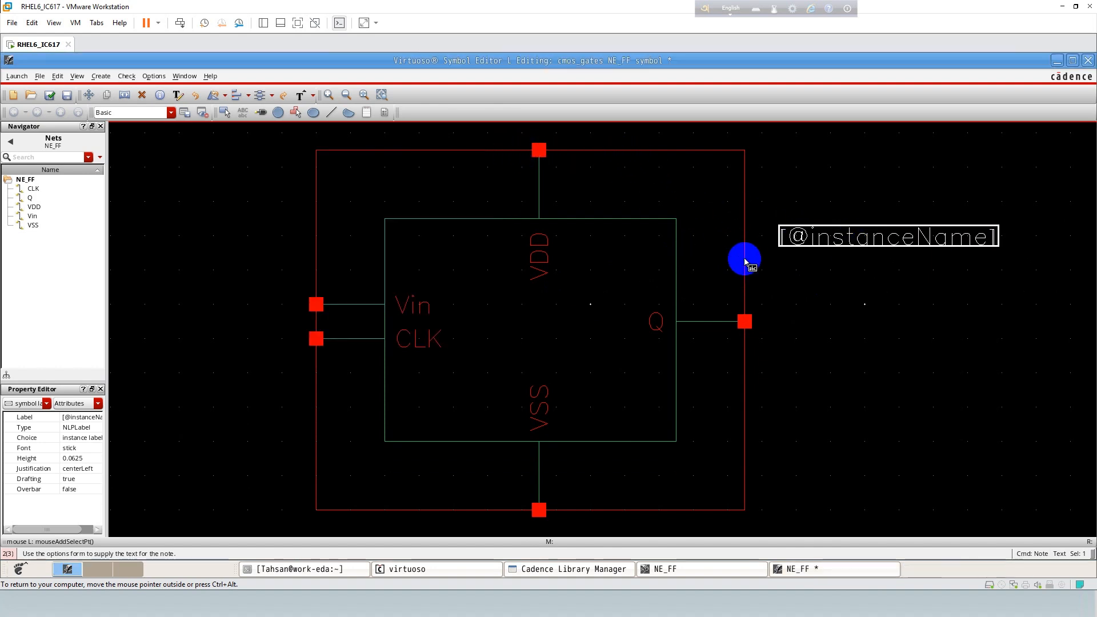
click(510, 146)
key(Escape)
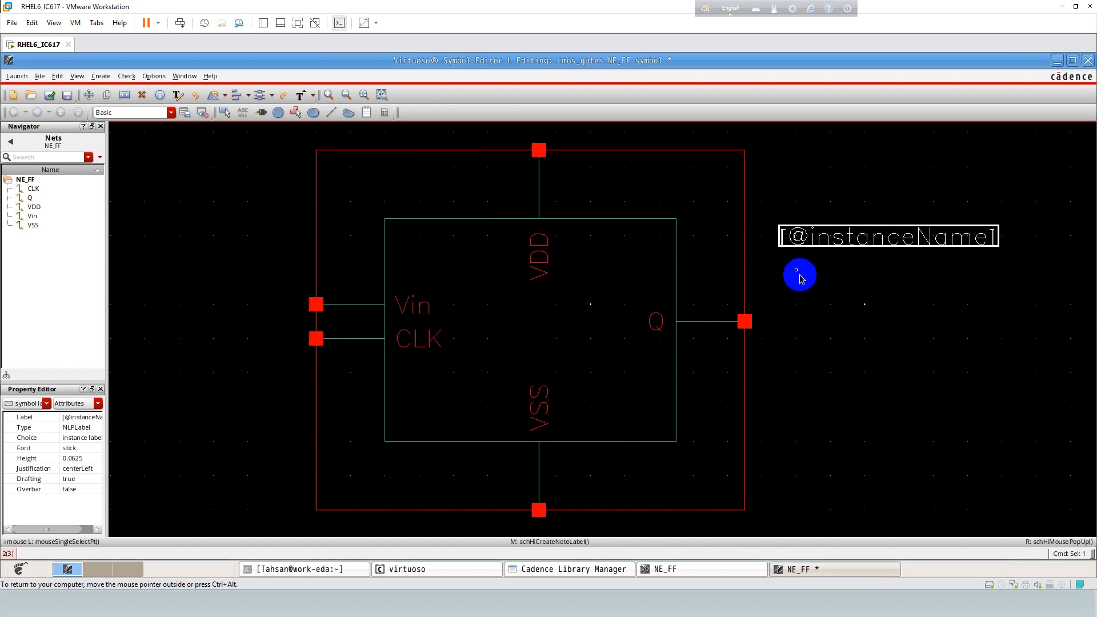
click(826, 245)
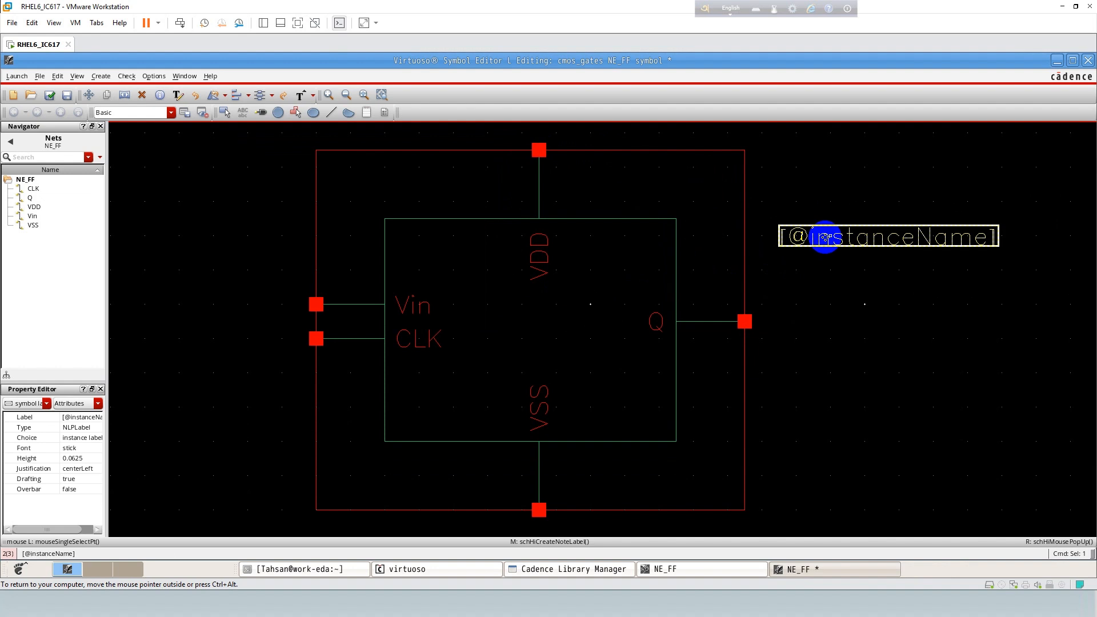
double_click(824, 235)
text(N)
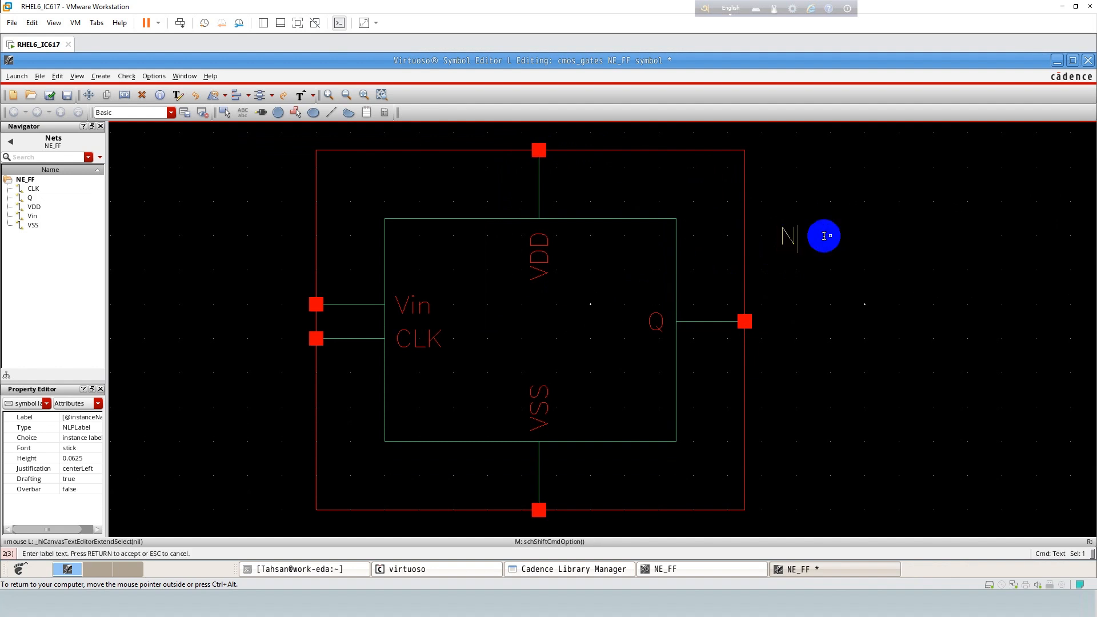
text(E)
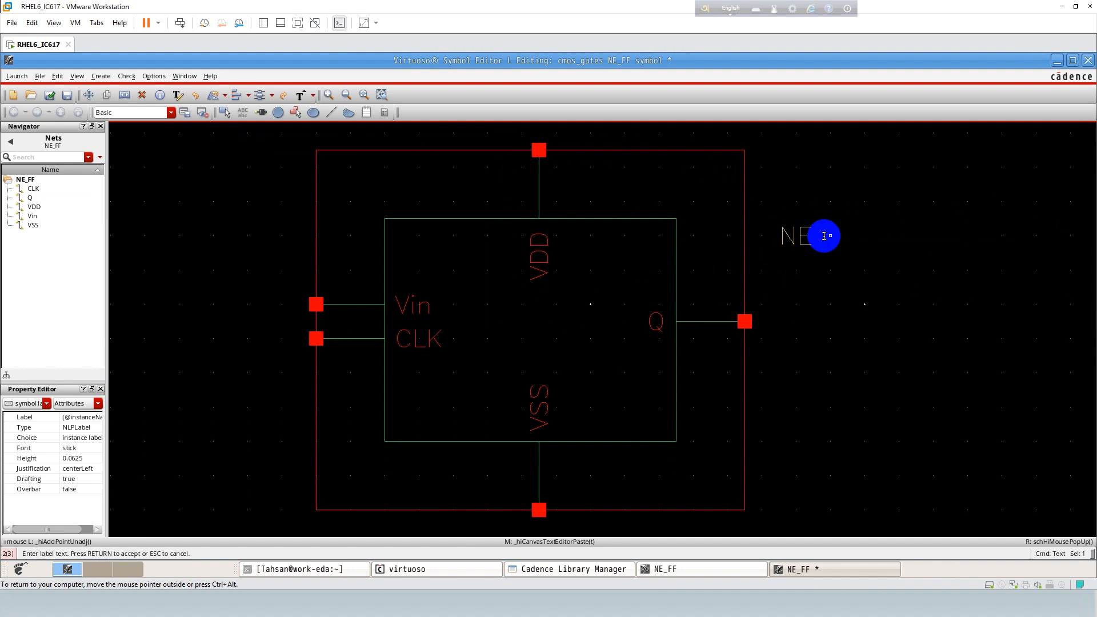
key(BackSpace)
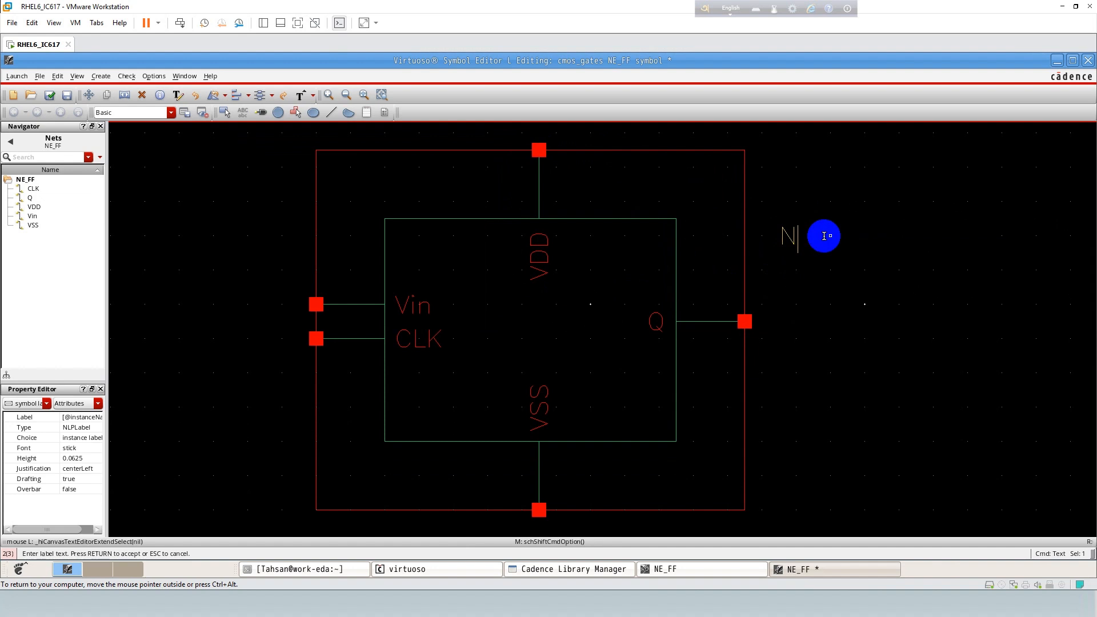
text(E_Flip)
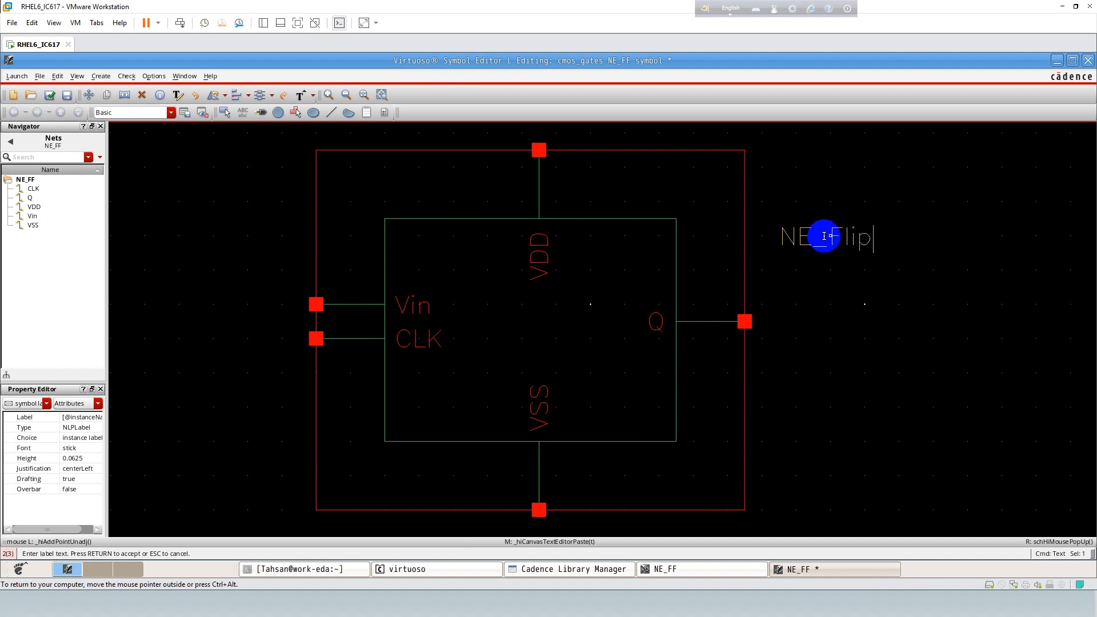
text(_Flip)
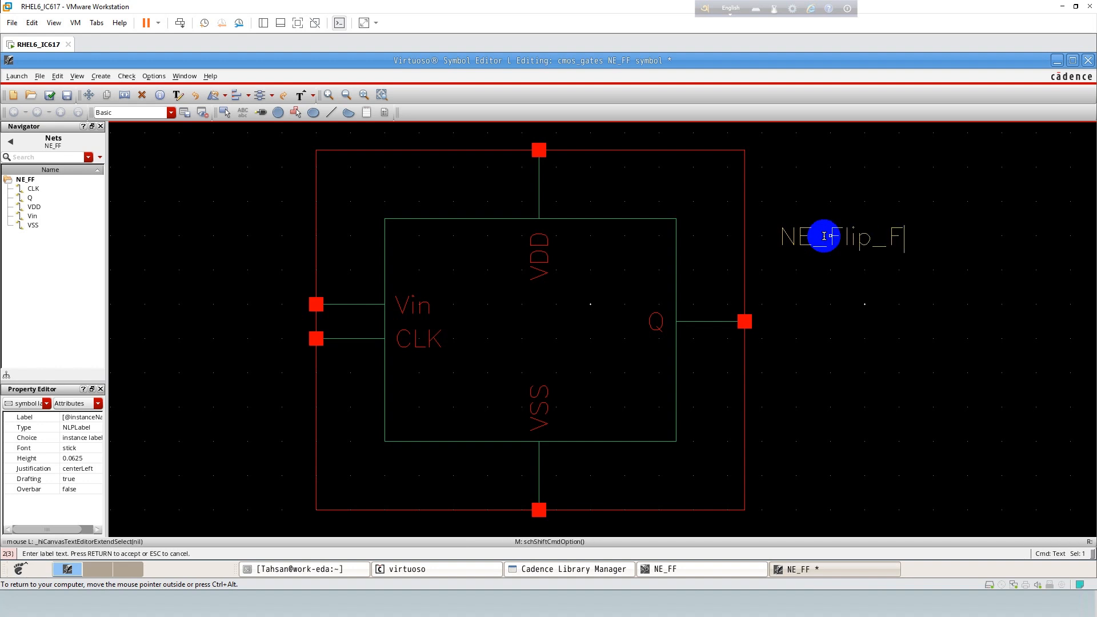
text(\\)
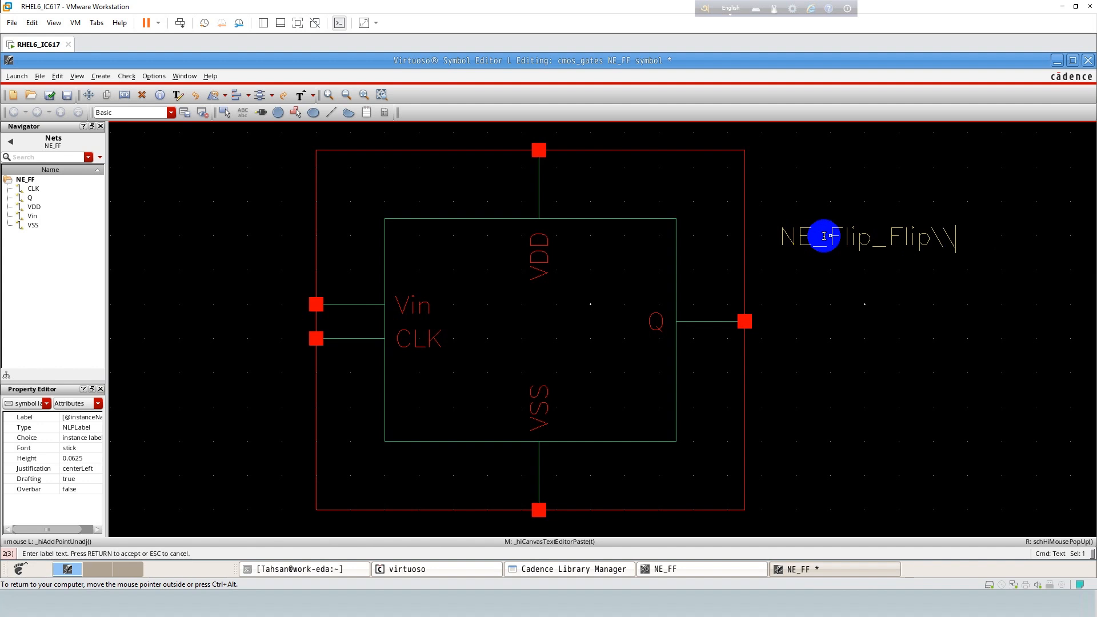
key(BackSpace)
key(BackSpace)
key(BackSpace)
key(BackSpace)
text(op)
key(Return)
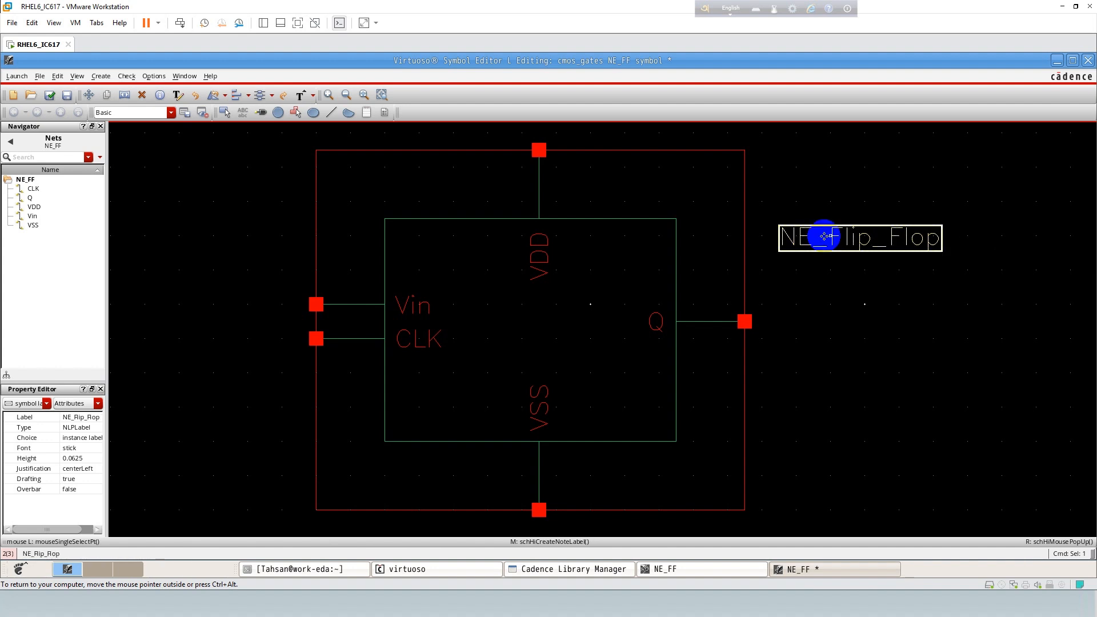
- Move the NE_Flip_Flop label to the centre of the symbol body, and check and save the symbol
key(s)
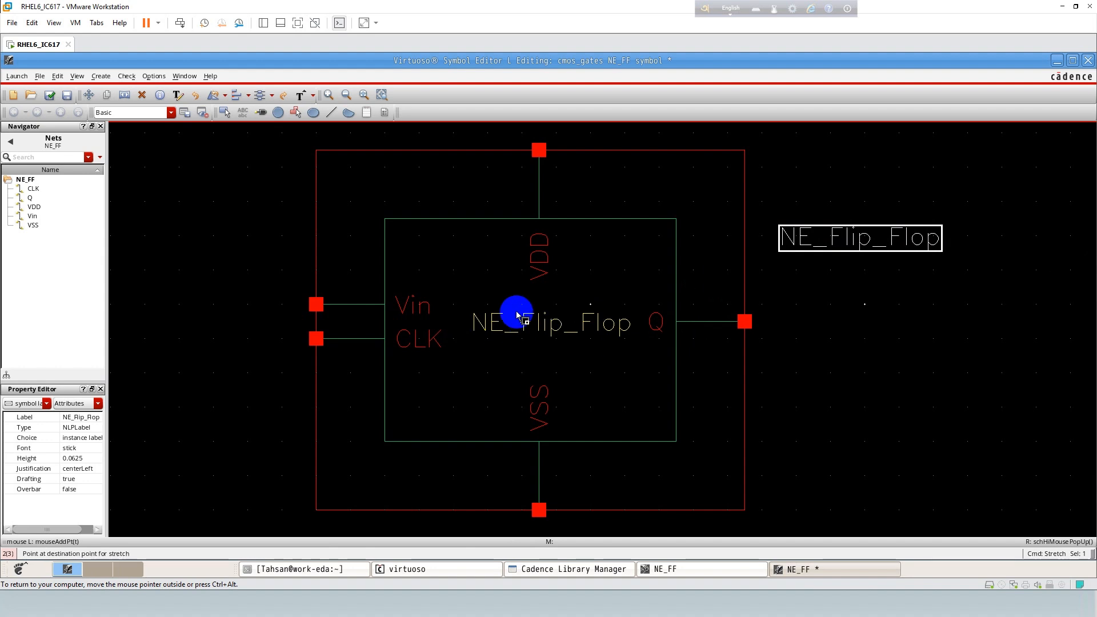
click(513, 319)
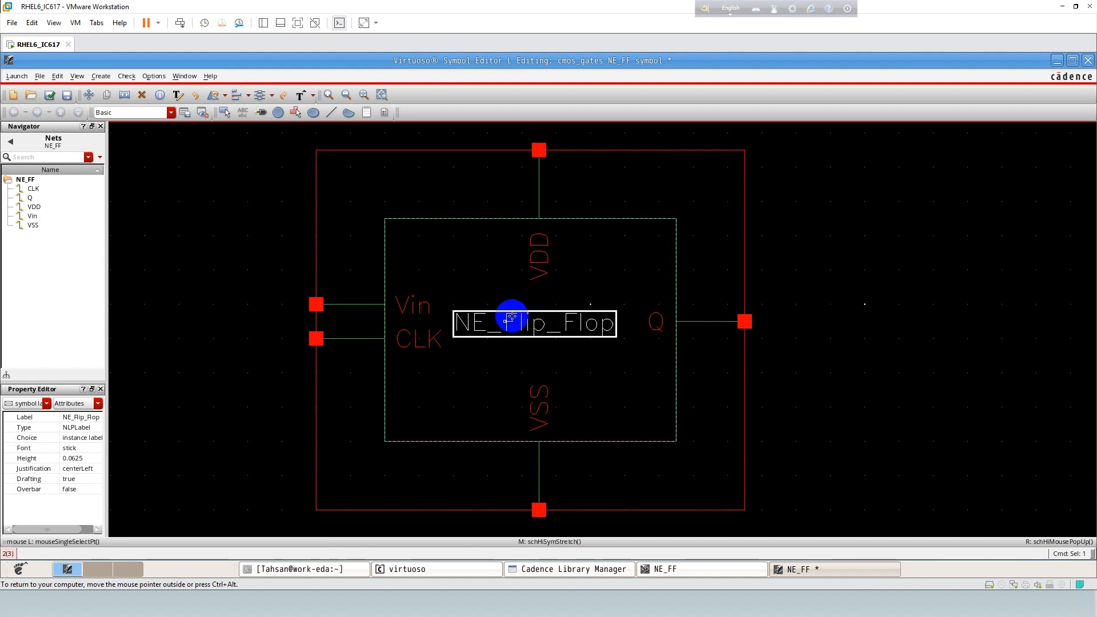
middle_click(511, 317)
click(283, 202)
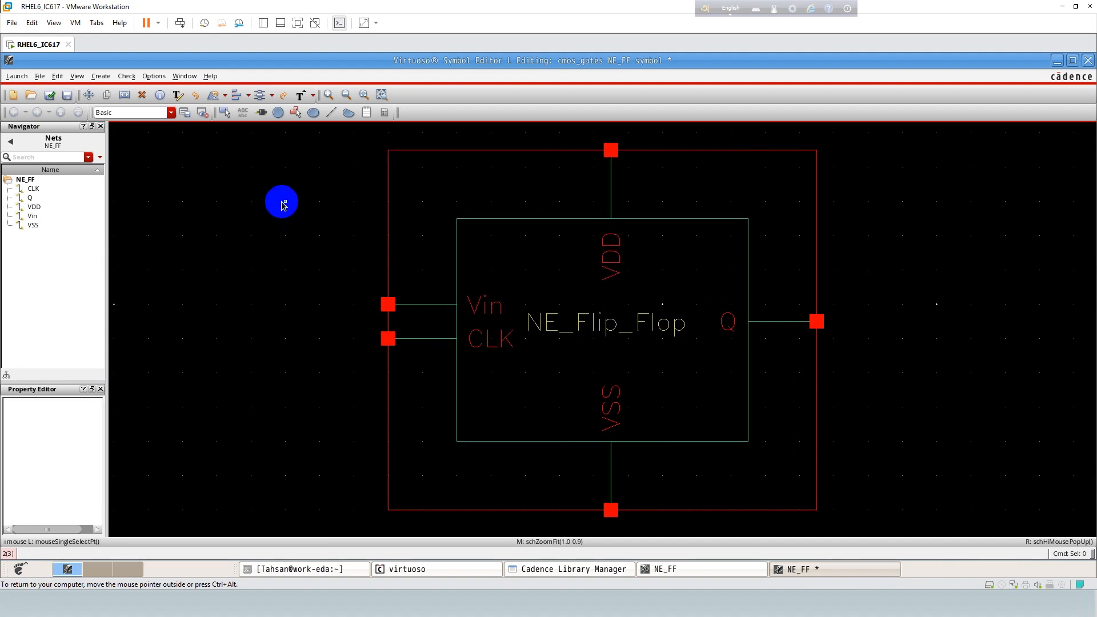
click(49, 94)
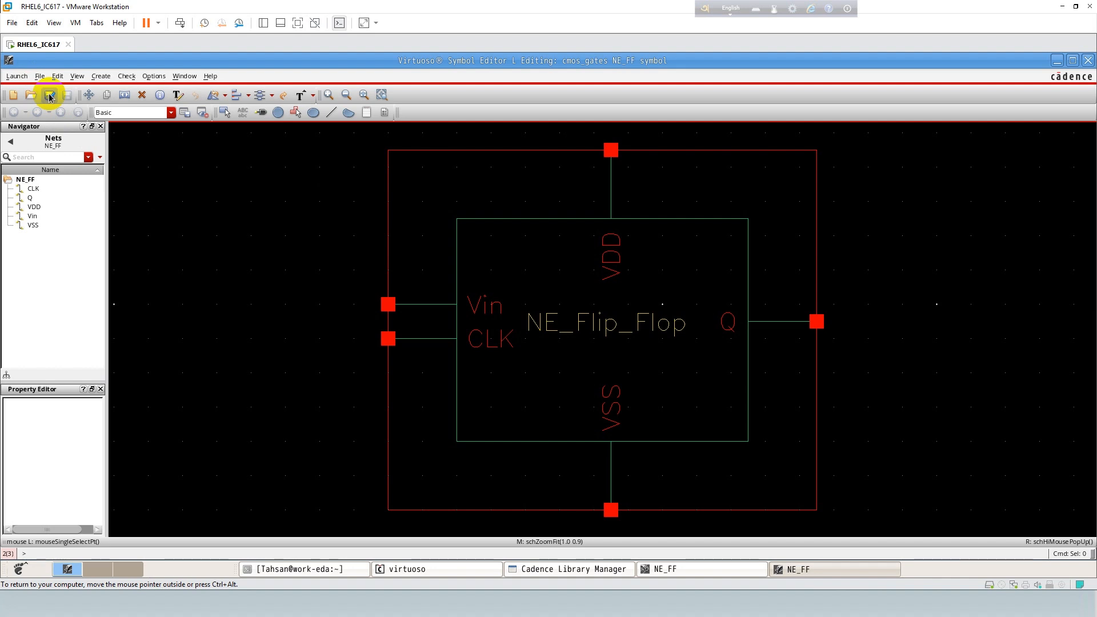
- Create a new schematic cellview named NE_FF_Test in the cmos_gates library and maximize its editor window
click(421, 568)
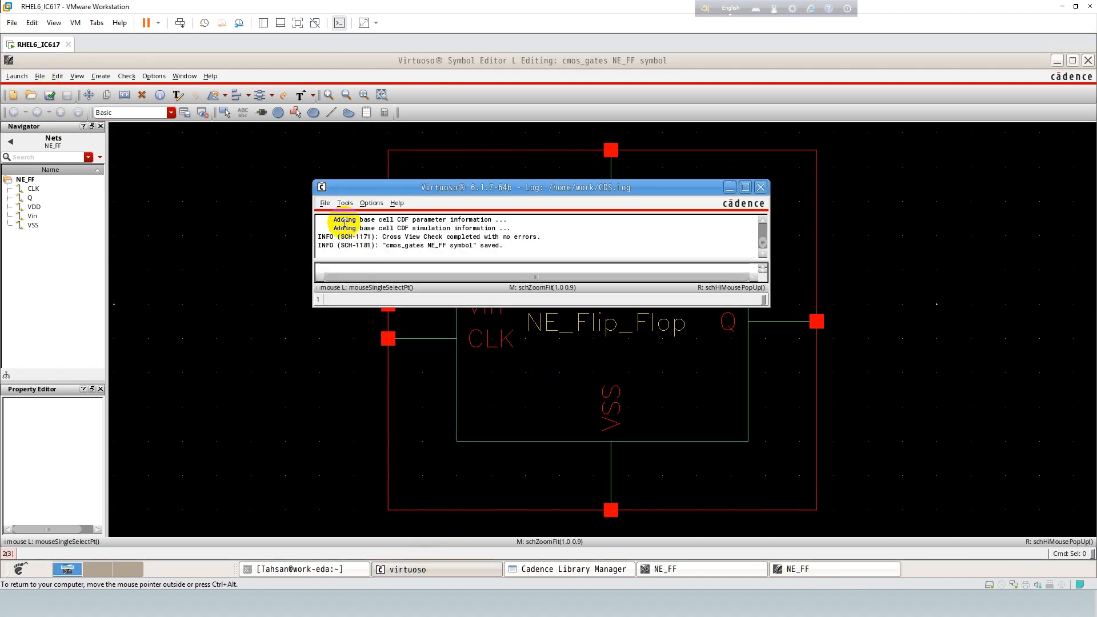
click(325, 203)
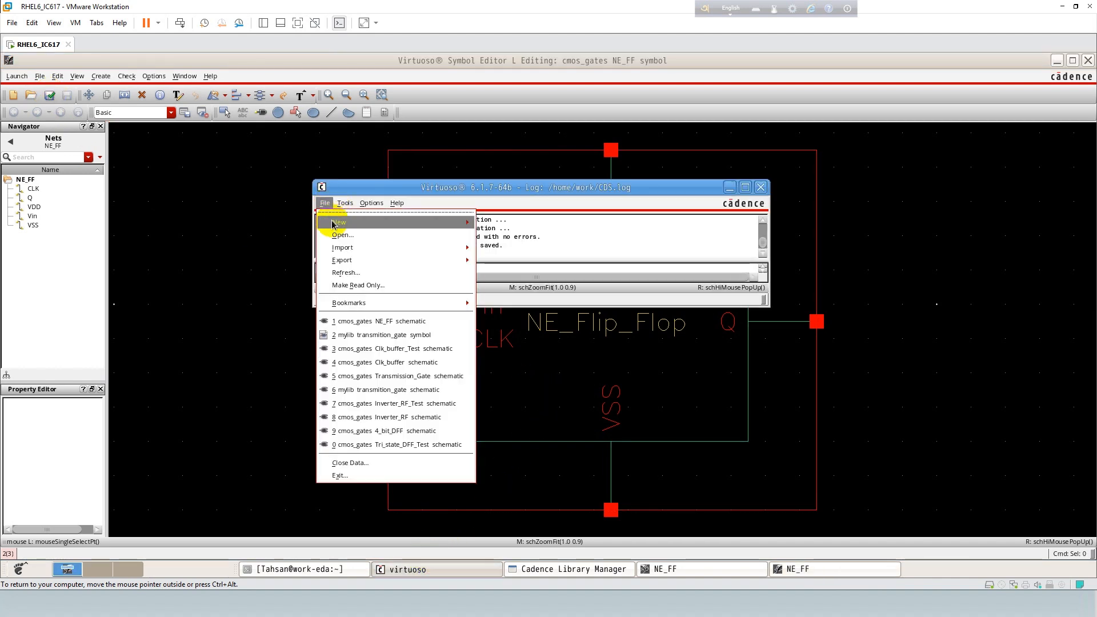
mouse_move(334, 224)
click(498, 242)
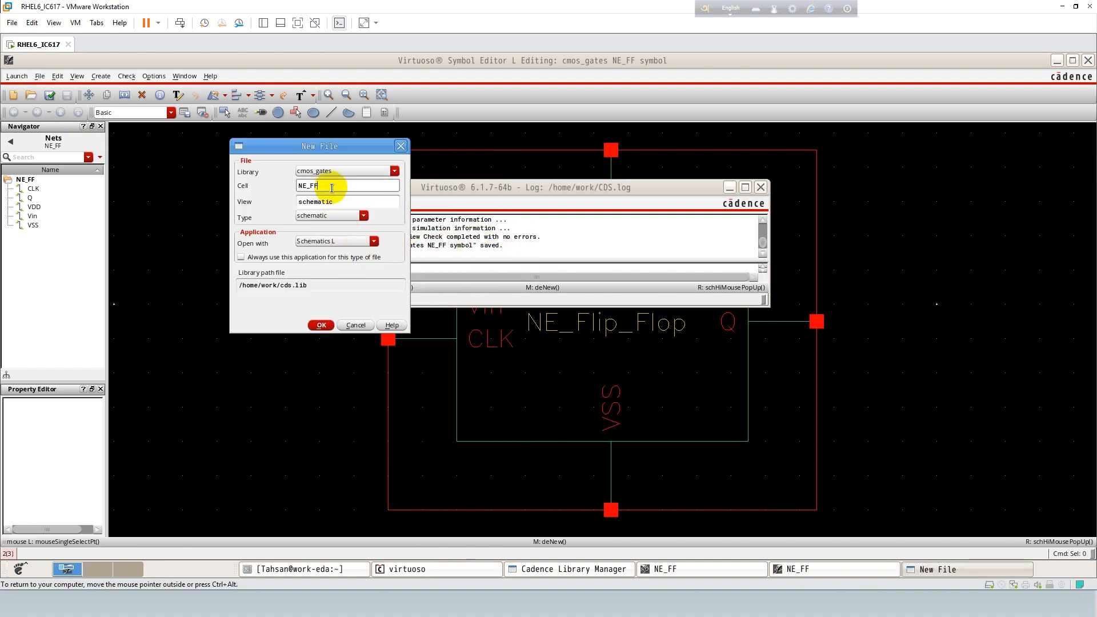
text(_Test)
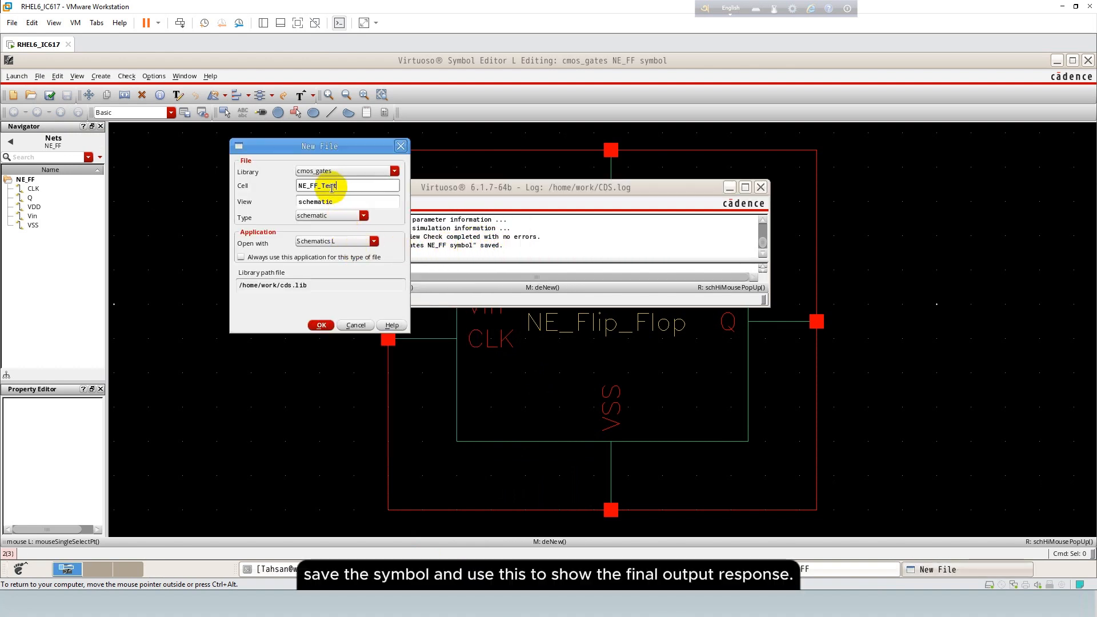
key(Return)
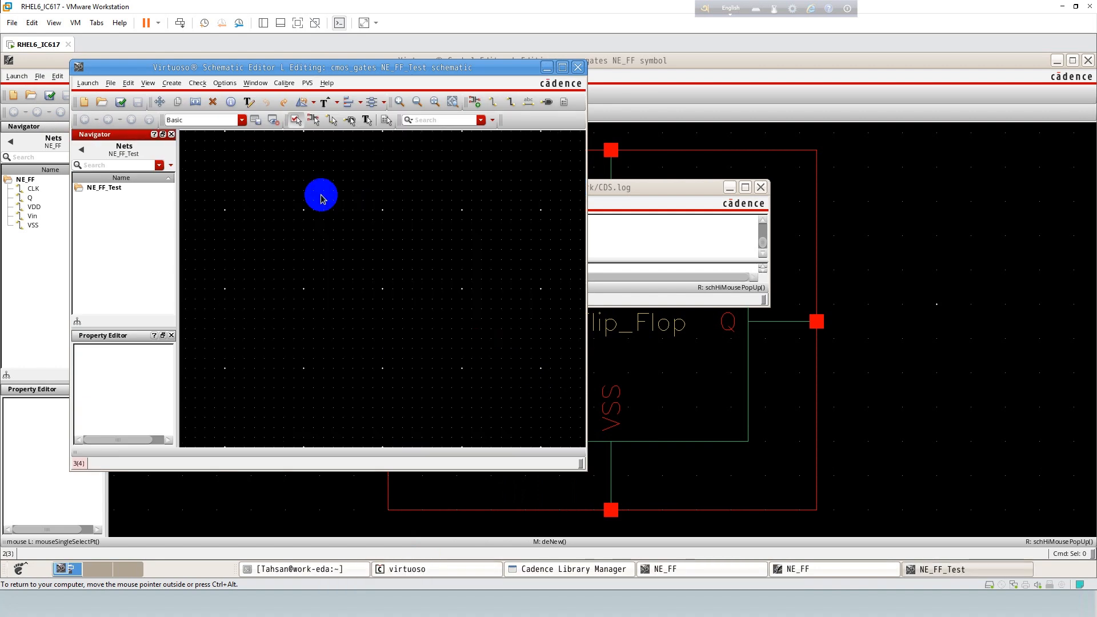
click(563, 68)
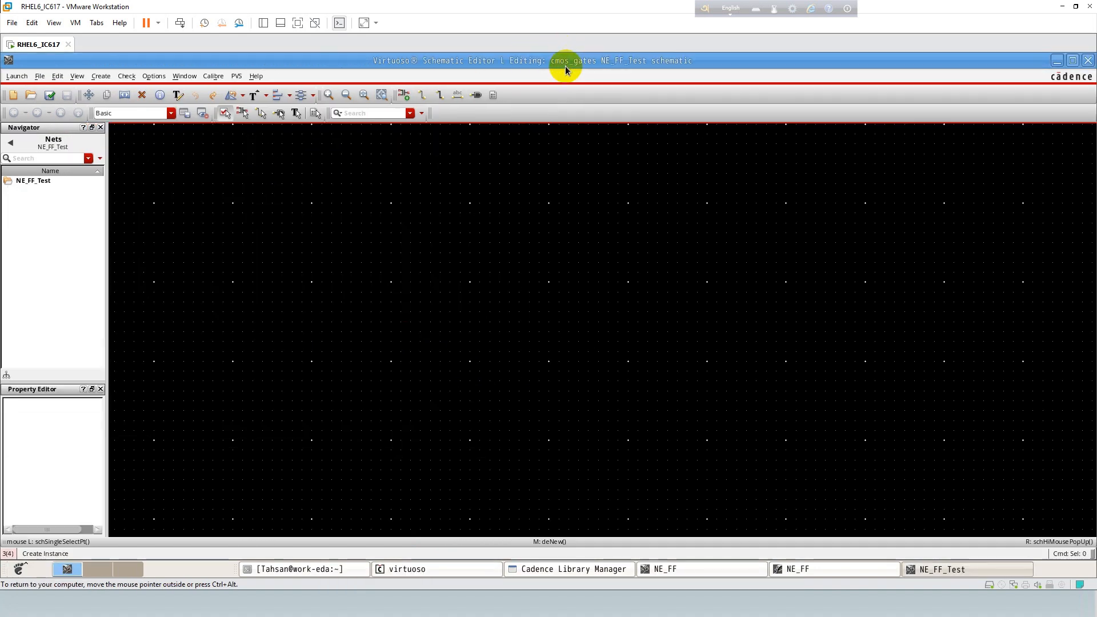
- Place an instance of the NE_FF symbol from the cmos_gates library in the middle of the NE_FF_Test schematic
click(544, 270)
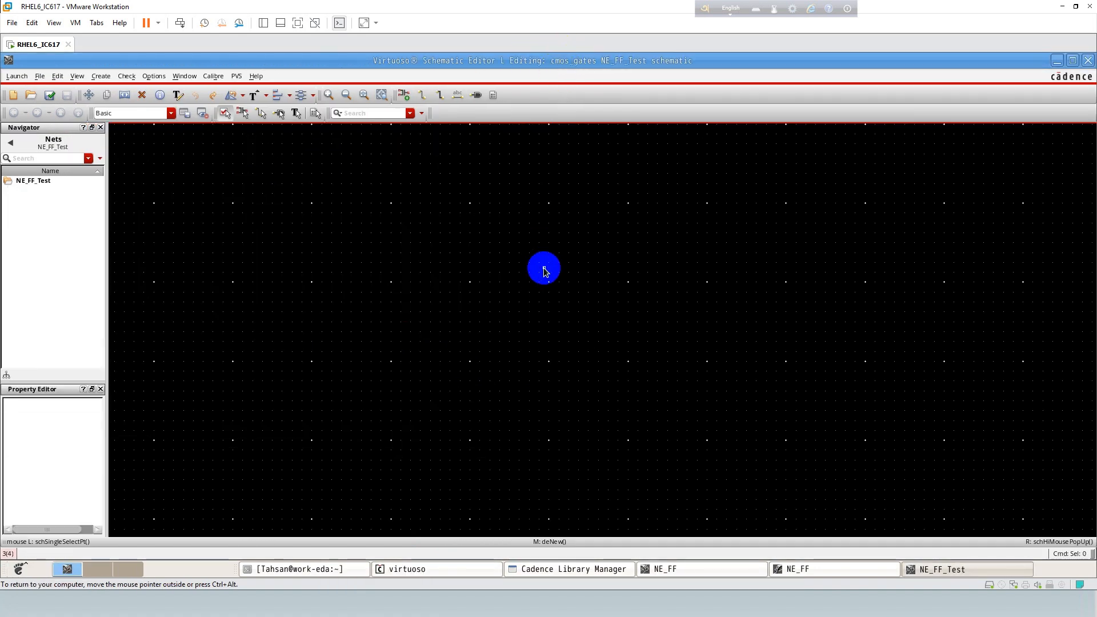
key(i)
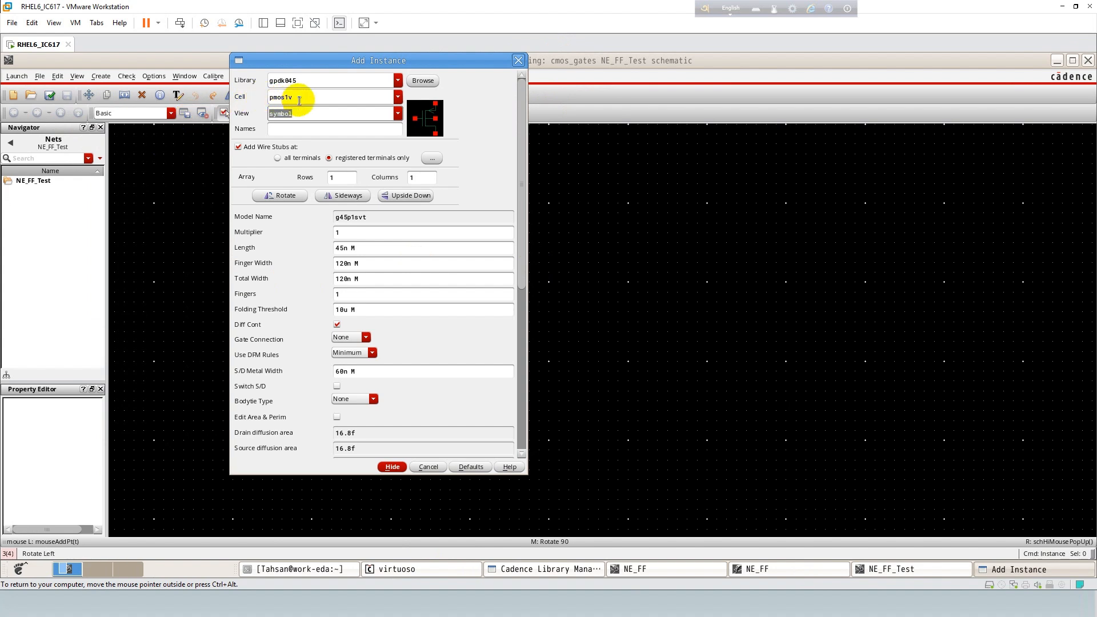
click(398, 80)
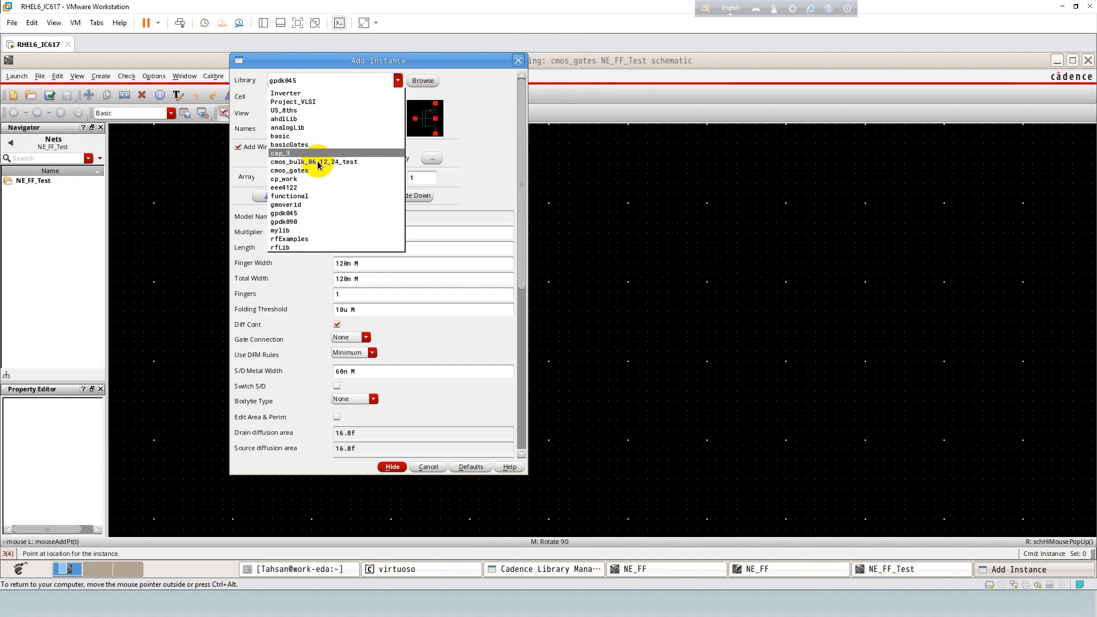
click(289, 170)
click(283, 97)
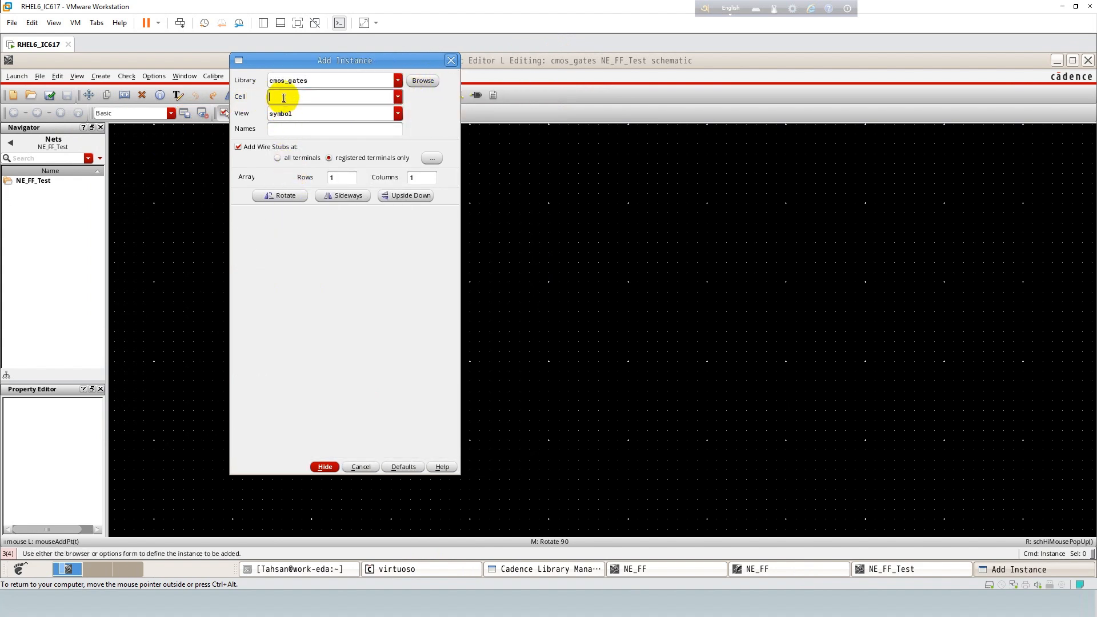
text(NE_FF)
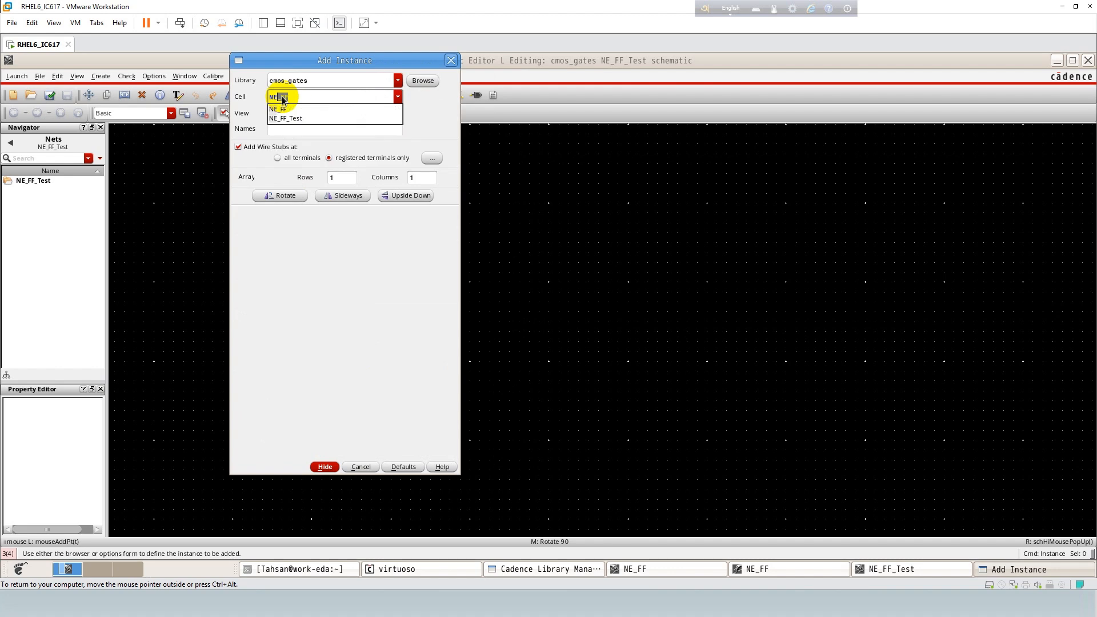
click(298, 107)
click(301, 112)
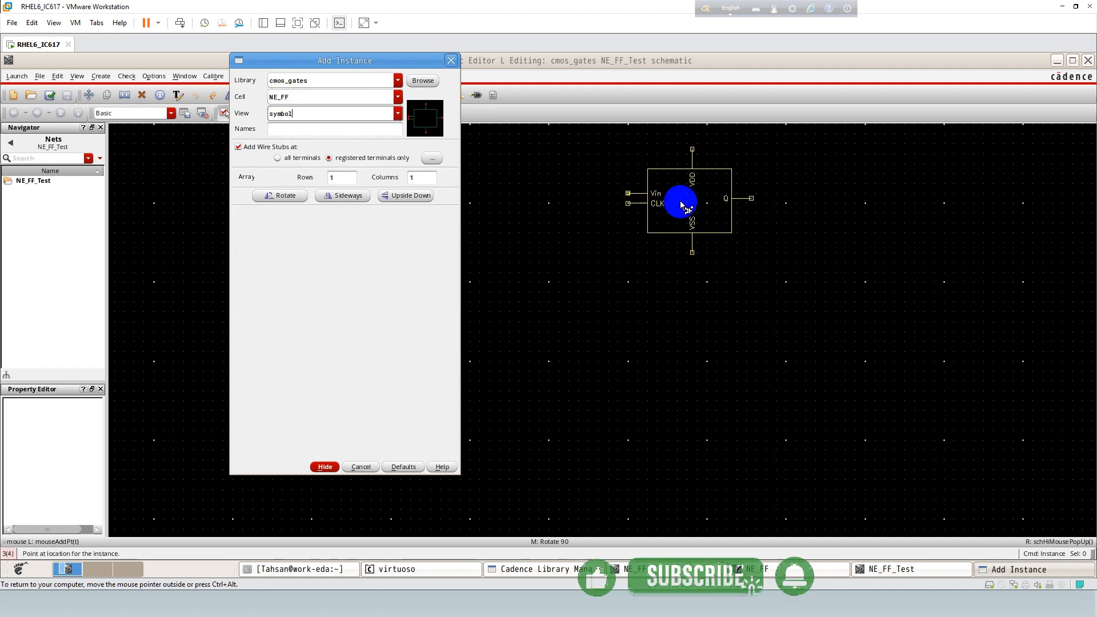
key(Return)
scroll(494, 291, up, 1)
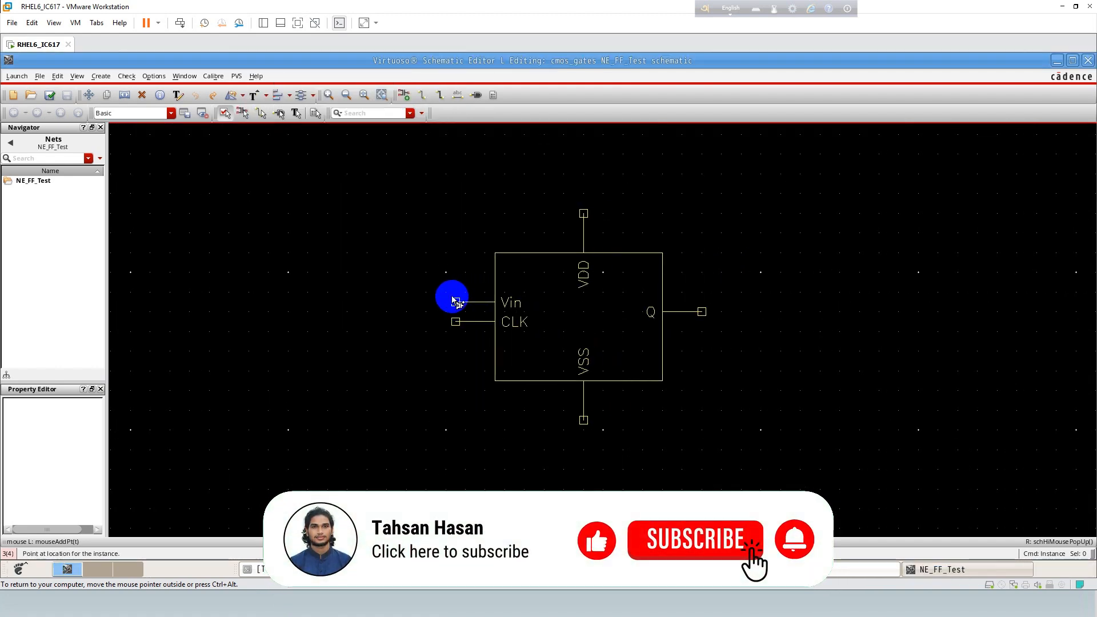
click(426, 301)
key(Escape)
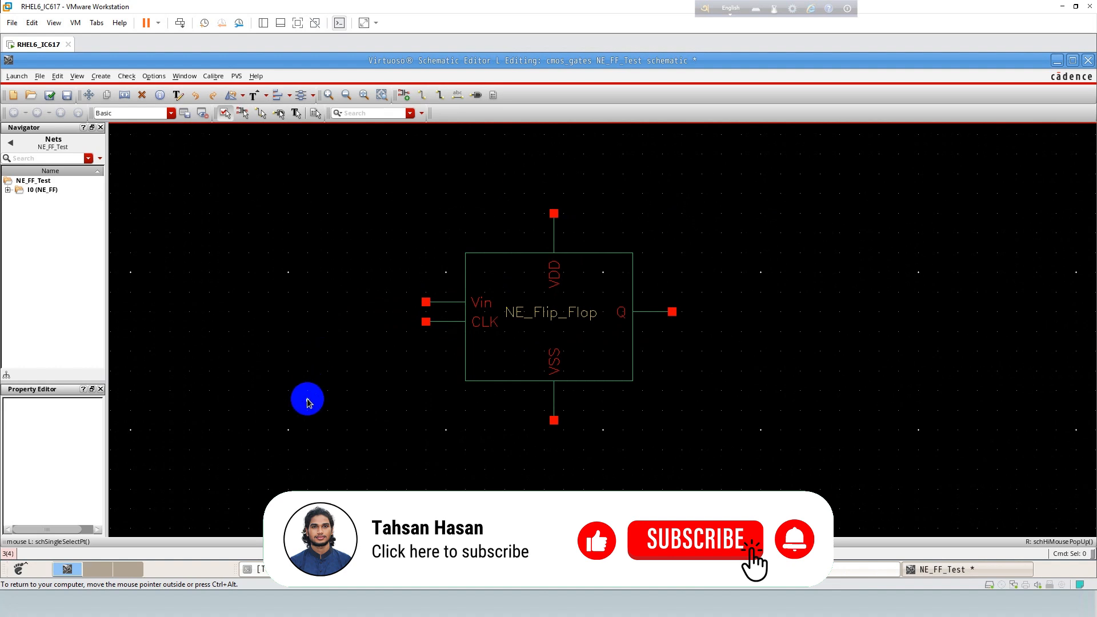
- Place a vdc source from analogLib to the left of the flip-flop instance
key(i)
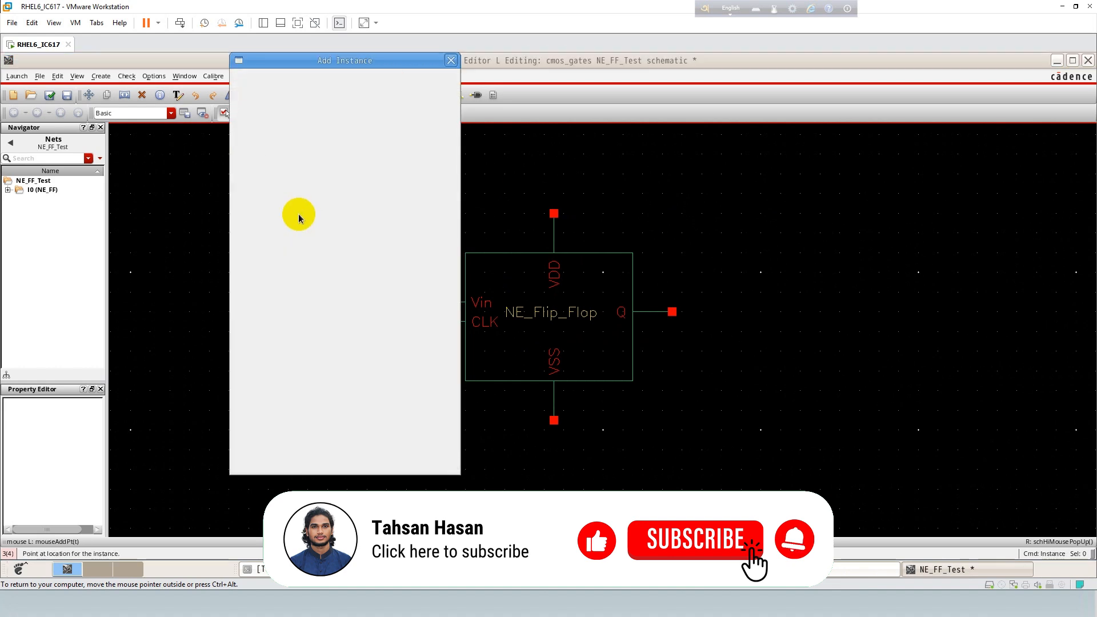
click(398, 80)
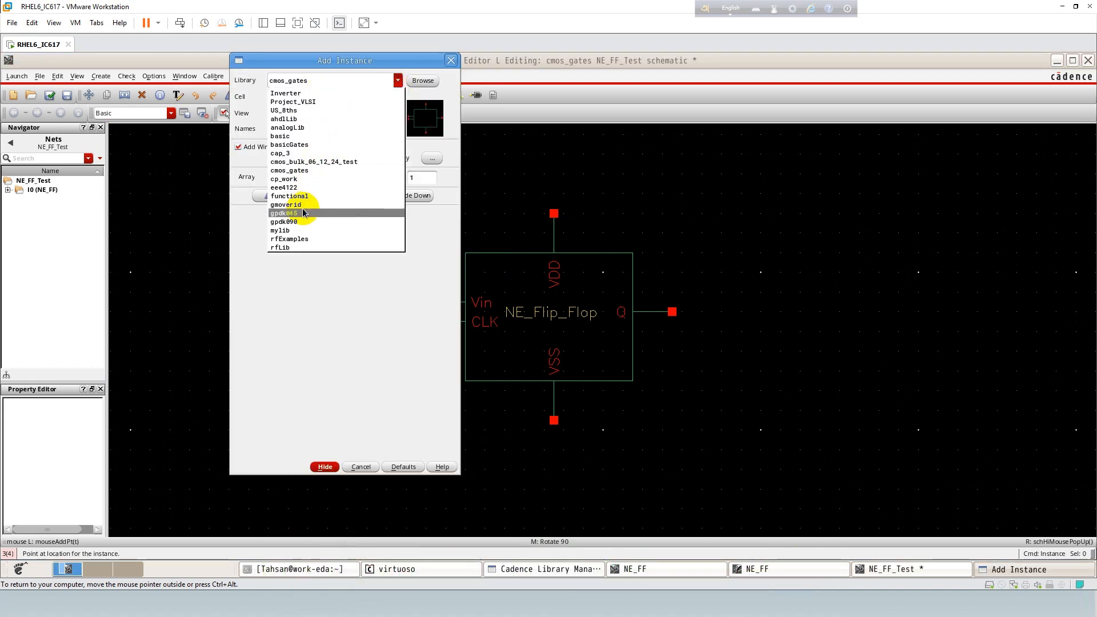
click(307, 126)
click(298, 98)
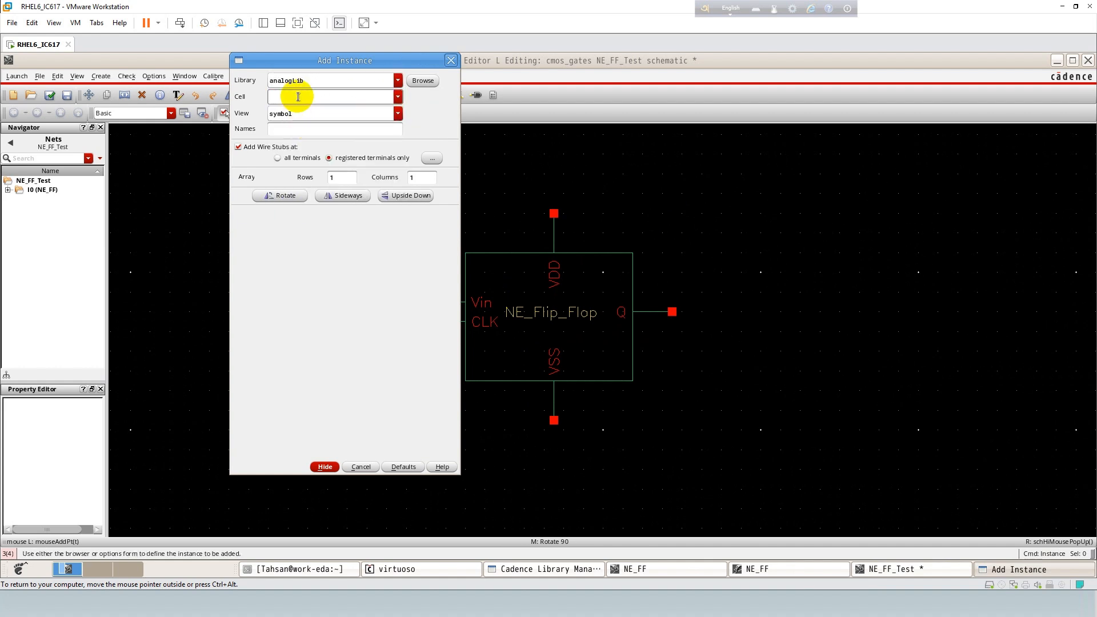
text(vd)
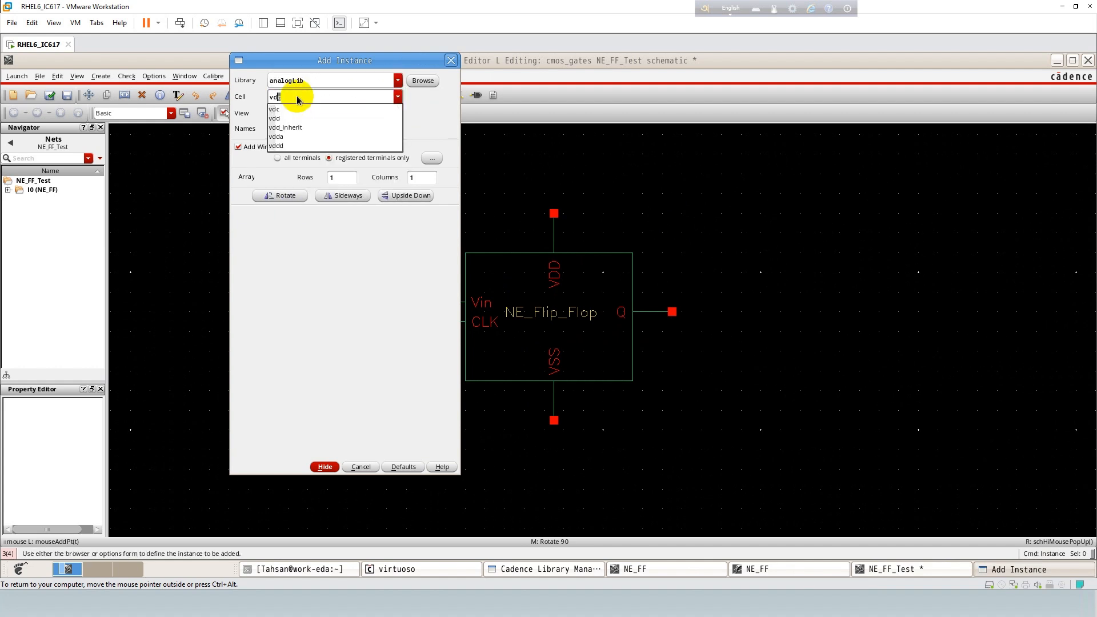
text(d)
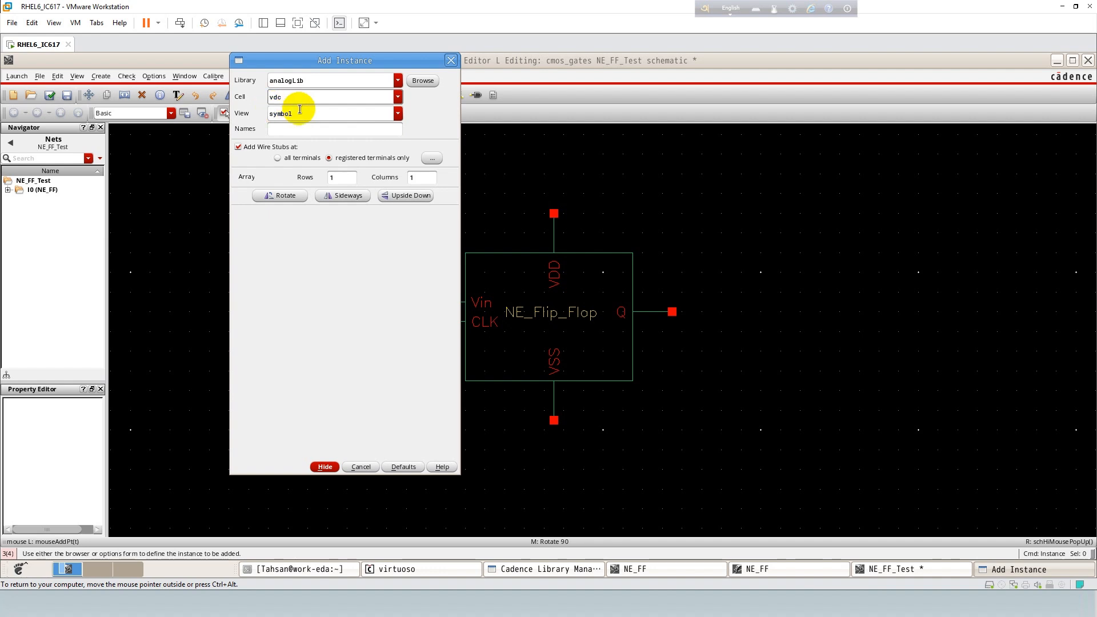
click(642, 193)
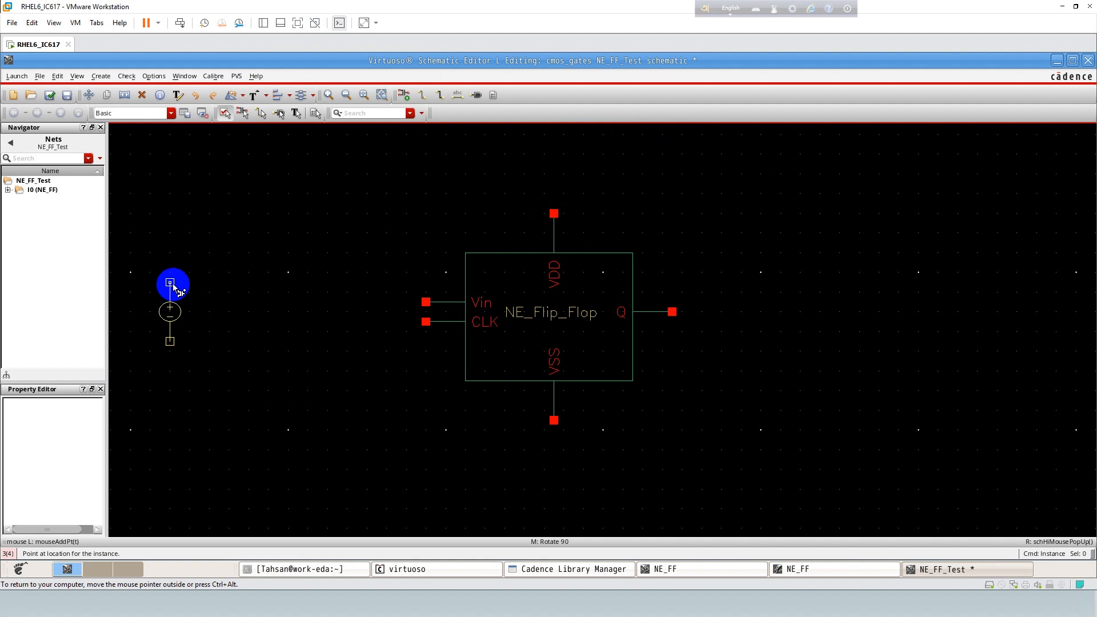
click(174, 285)
key(Escape)
- Place two vpulse sources from analogLib side by side between the vdc source and the flip-flop
key(i)
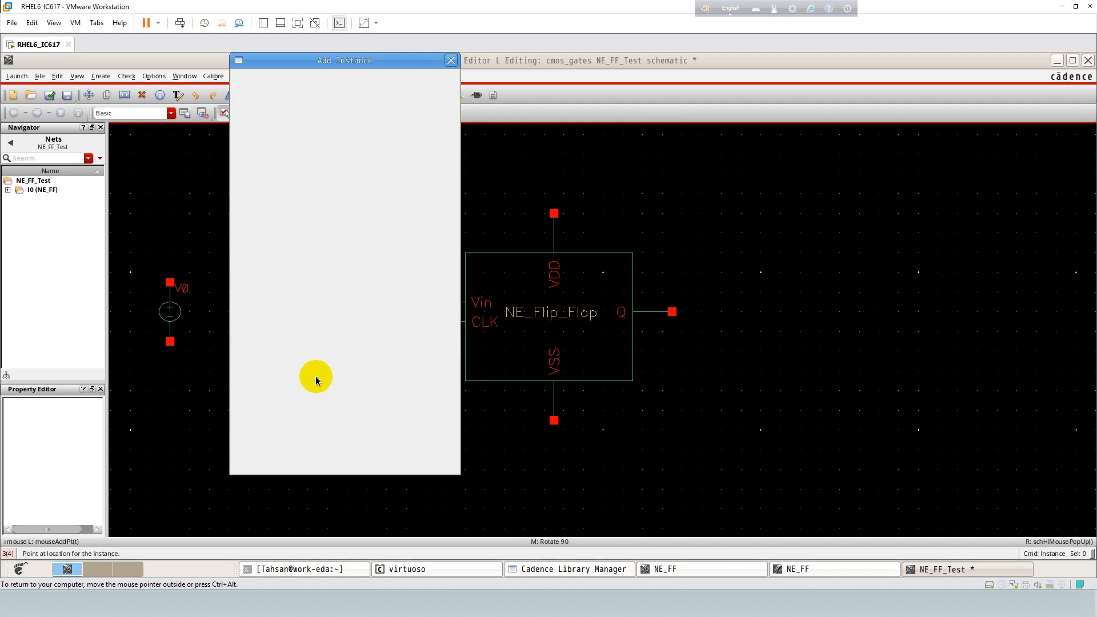
text(v)
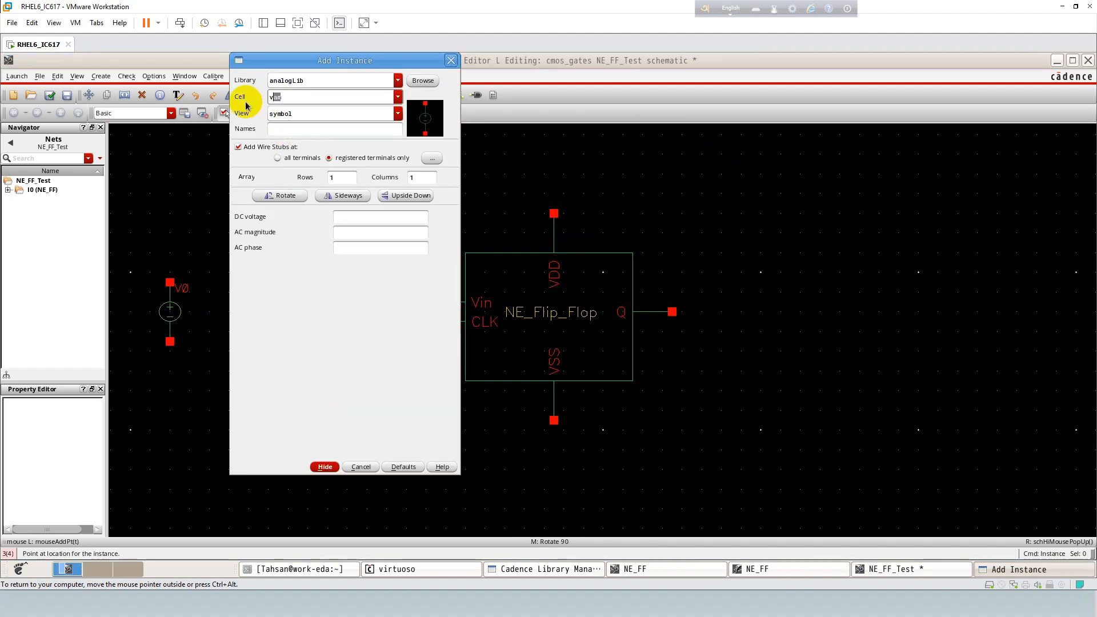
text(pulse)
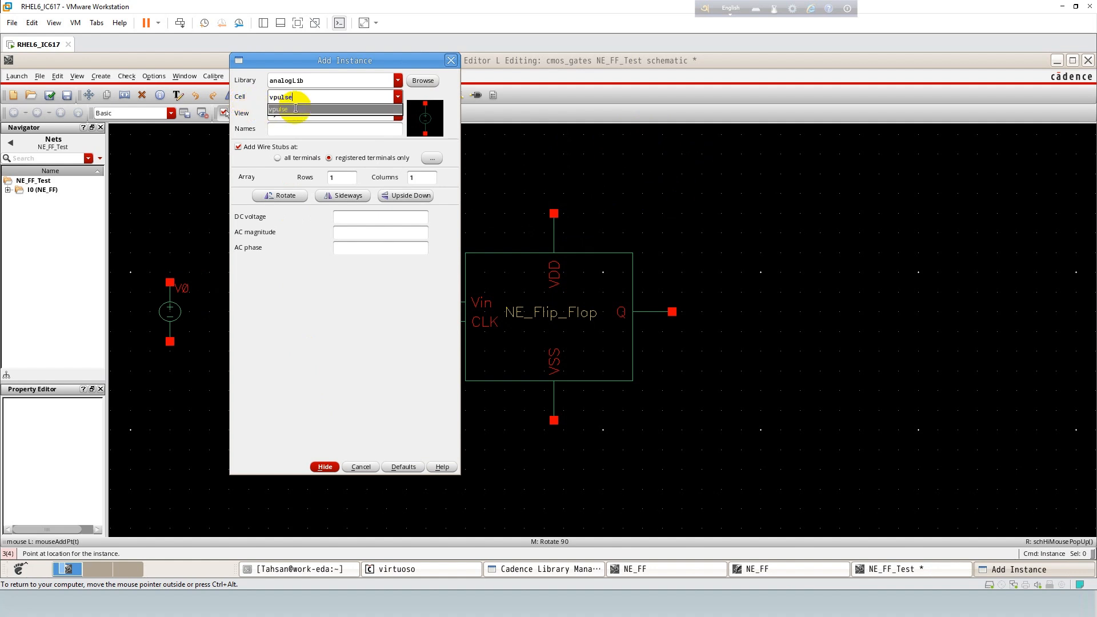
click(295, 109)
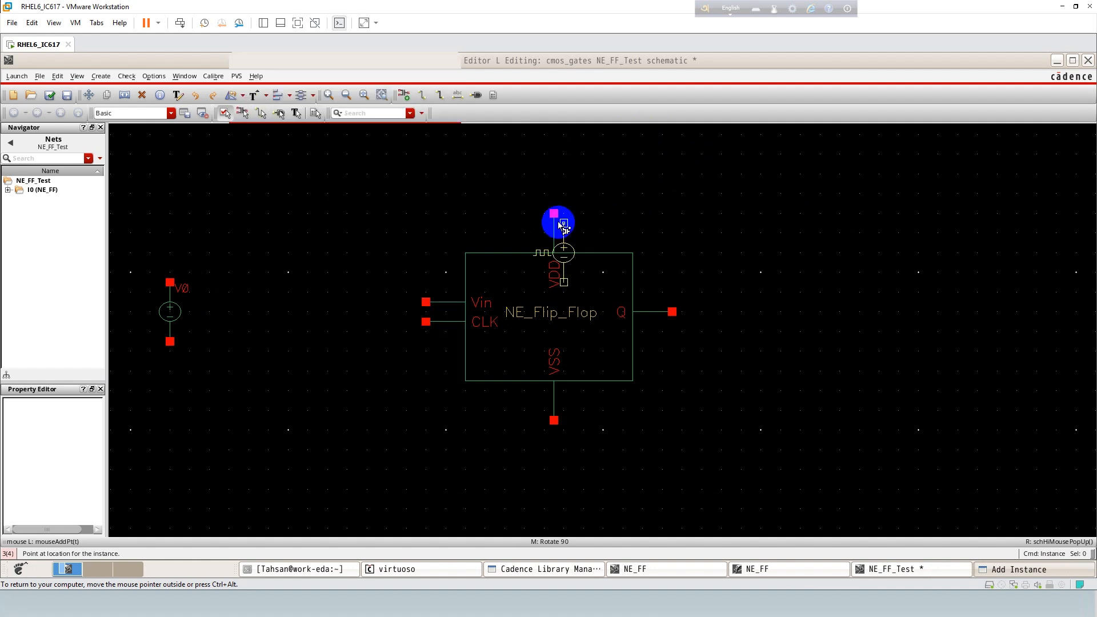
click(239, 286)
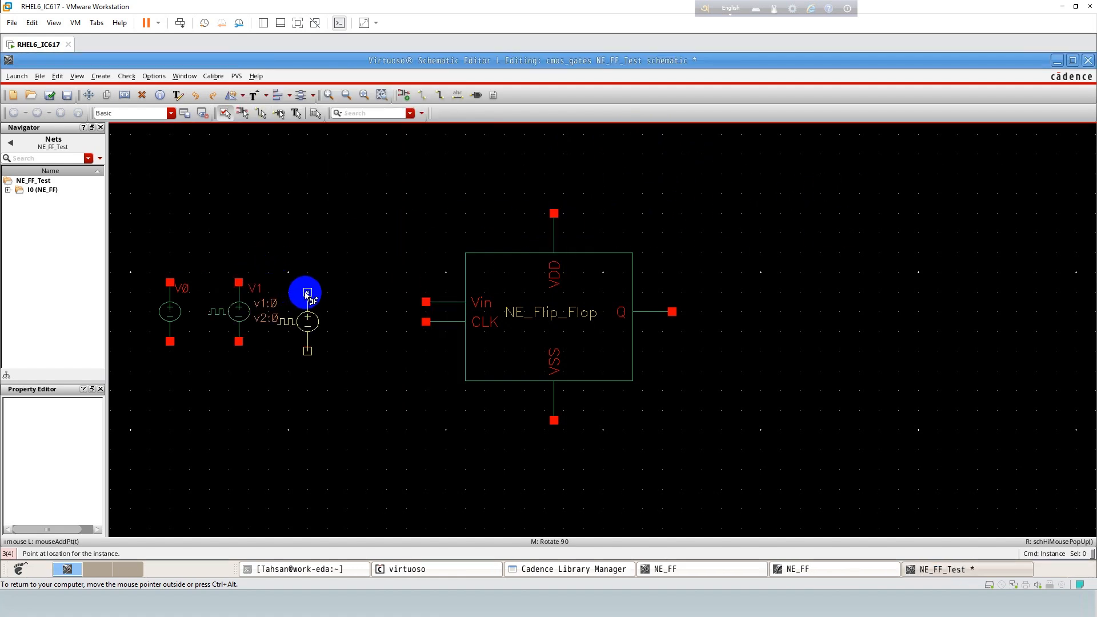
click(326, 286)
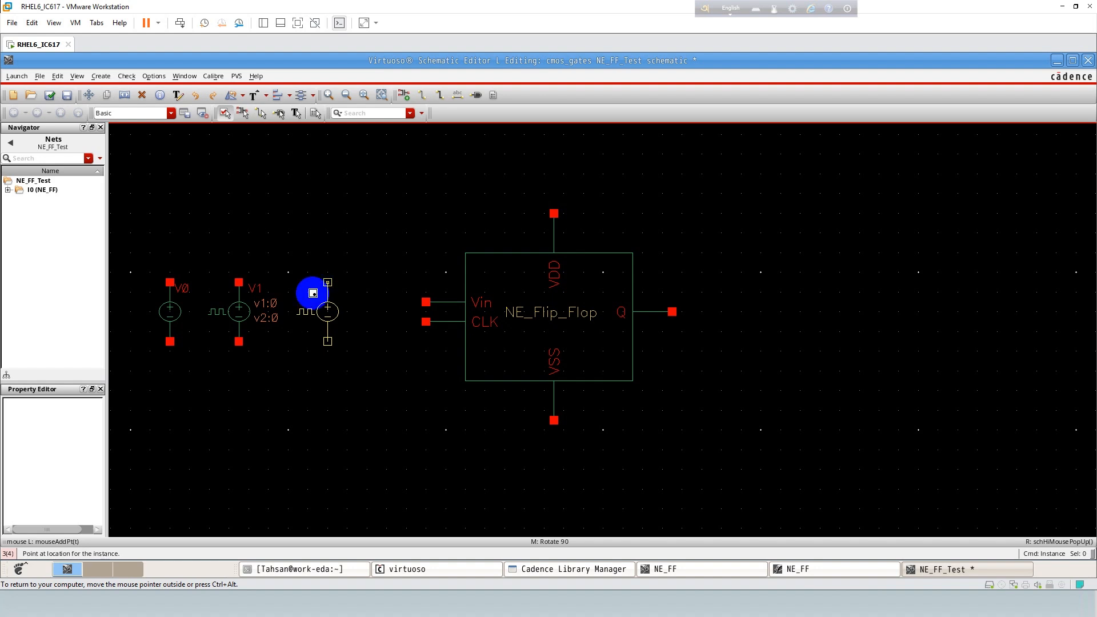
key(Escape)
- Move the vdc source and both vpulse sources together a little further left, away from the flip-flop
drag(151, 265, 396, 387)
key(s)
click(397, 389)
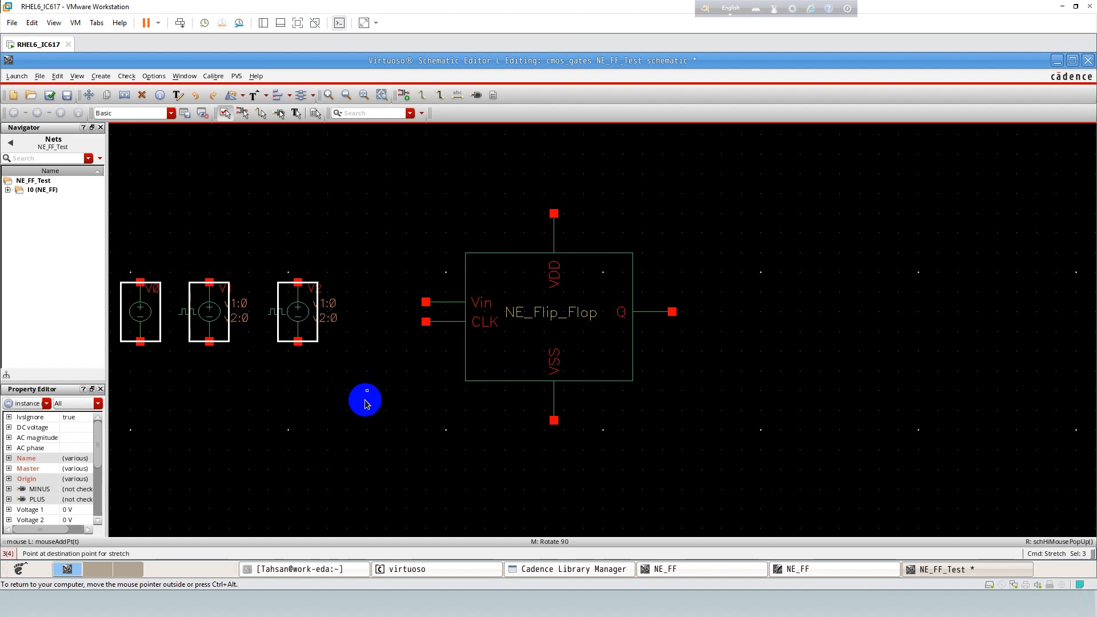
click(358, 400)
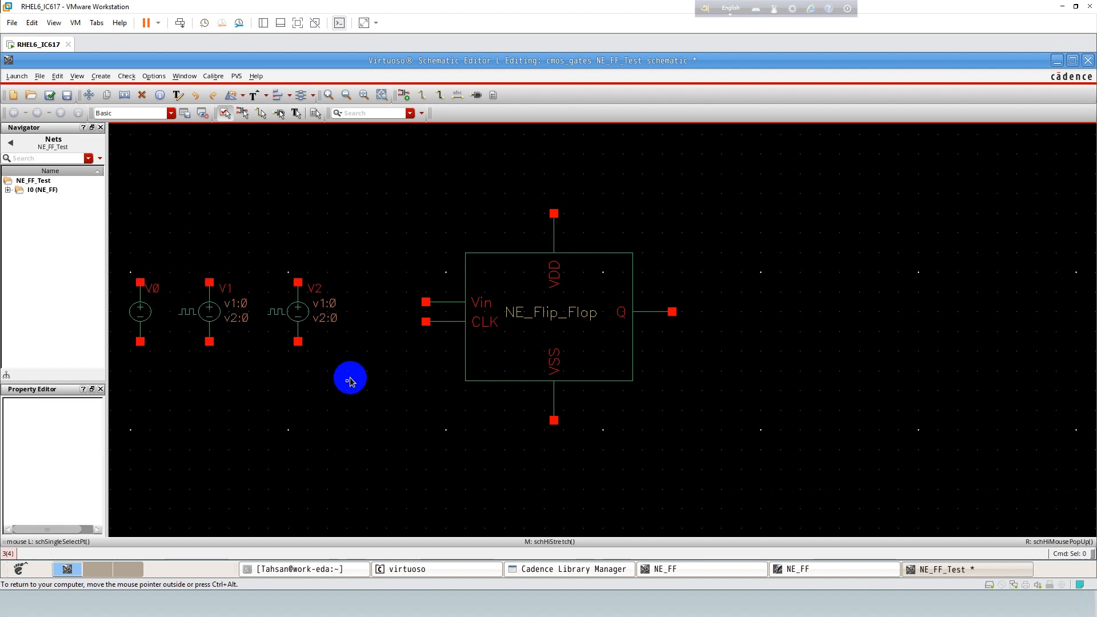
- Place two gnd symbols from analogLib, one below the voltage sources and one below the flip-flop's VSS terminal
key(i)
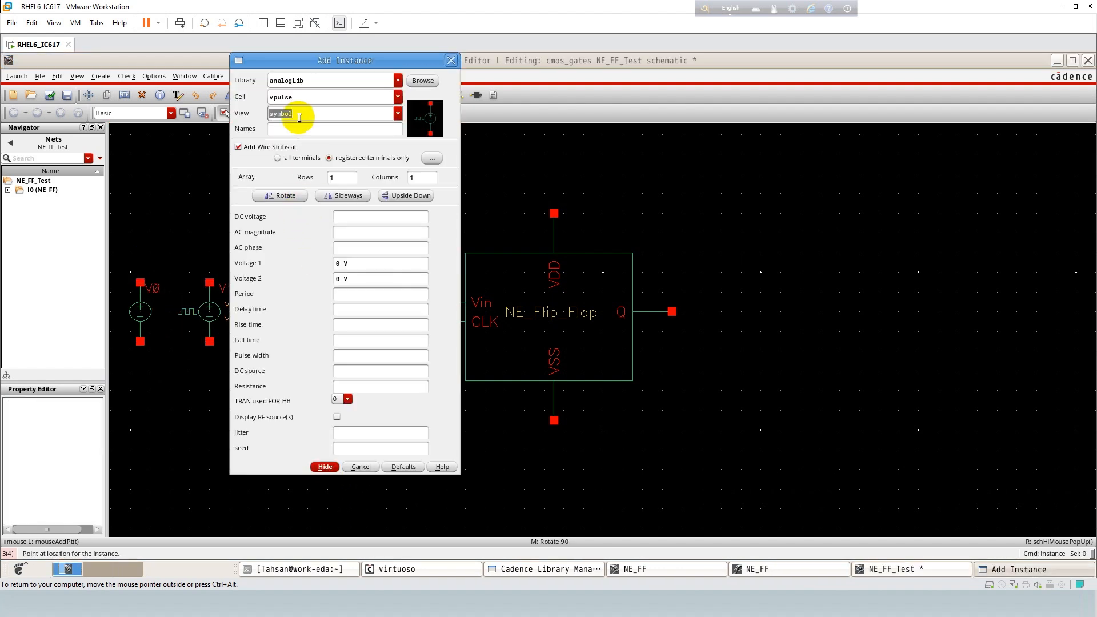
double_click(271, 97)
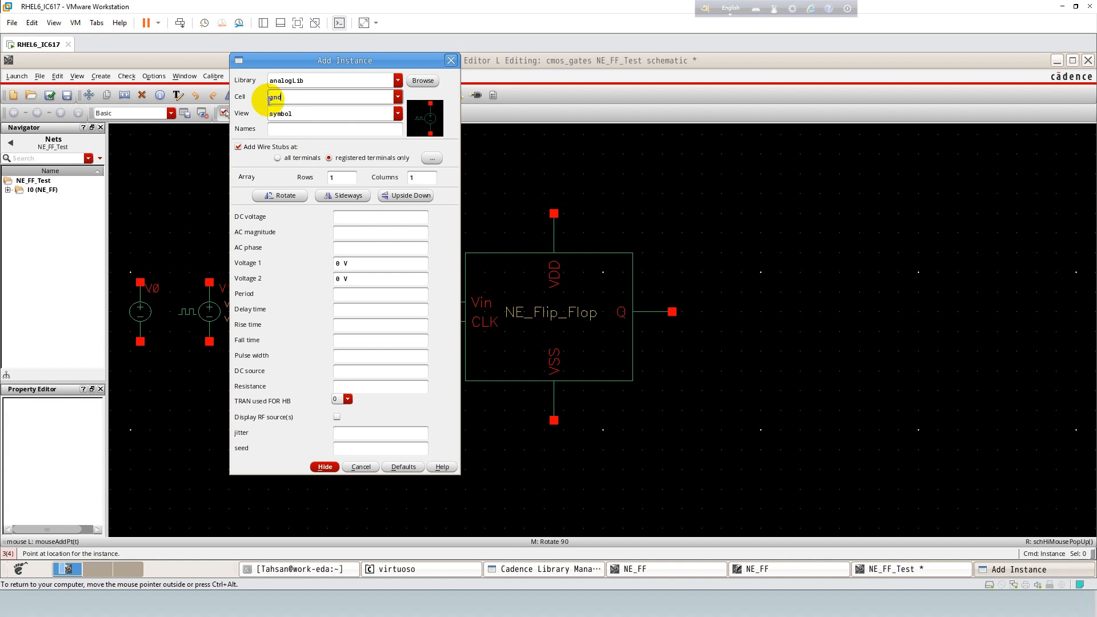
click(288, 108)
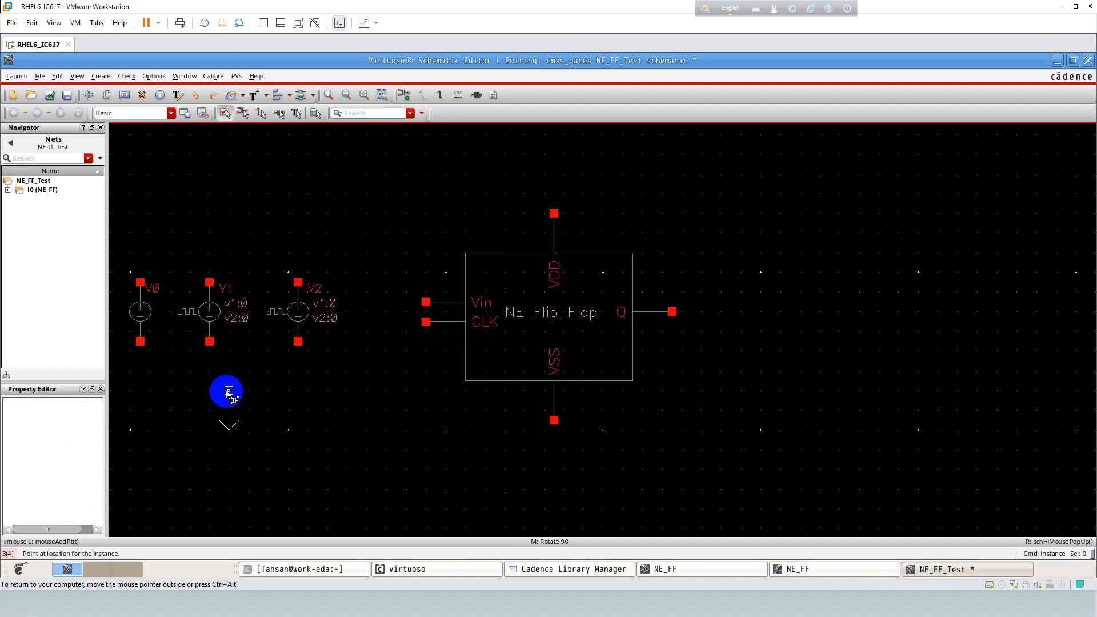
click(229, 399)
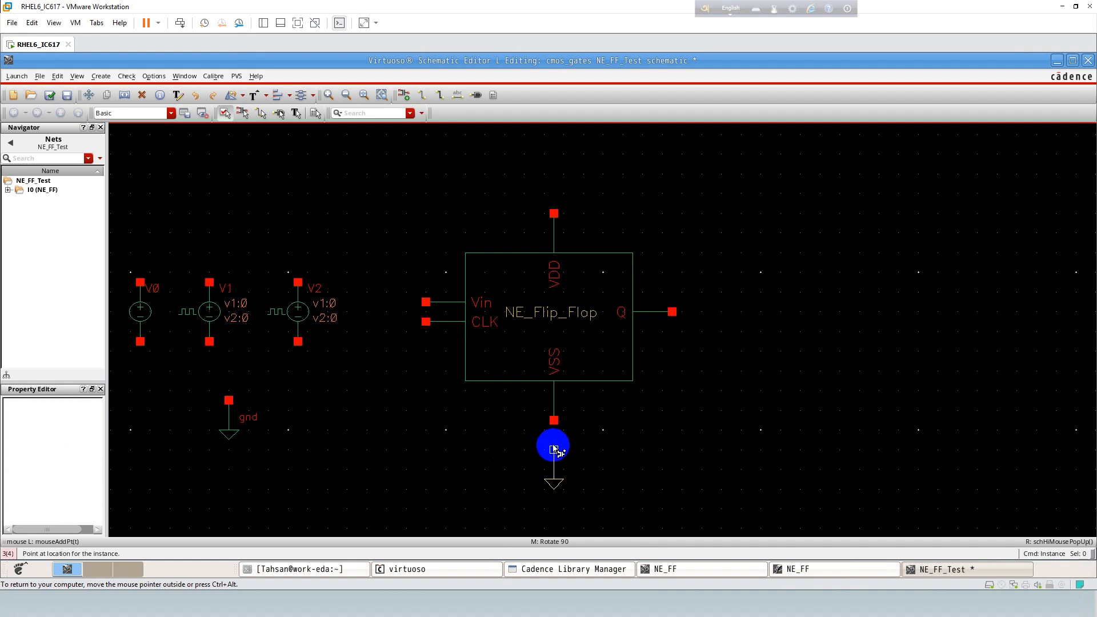
click(554, 450)
key(Escape)
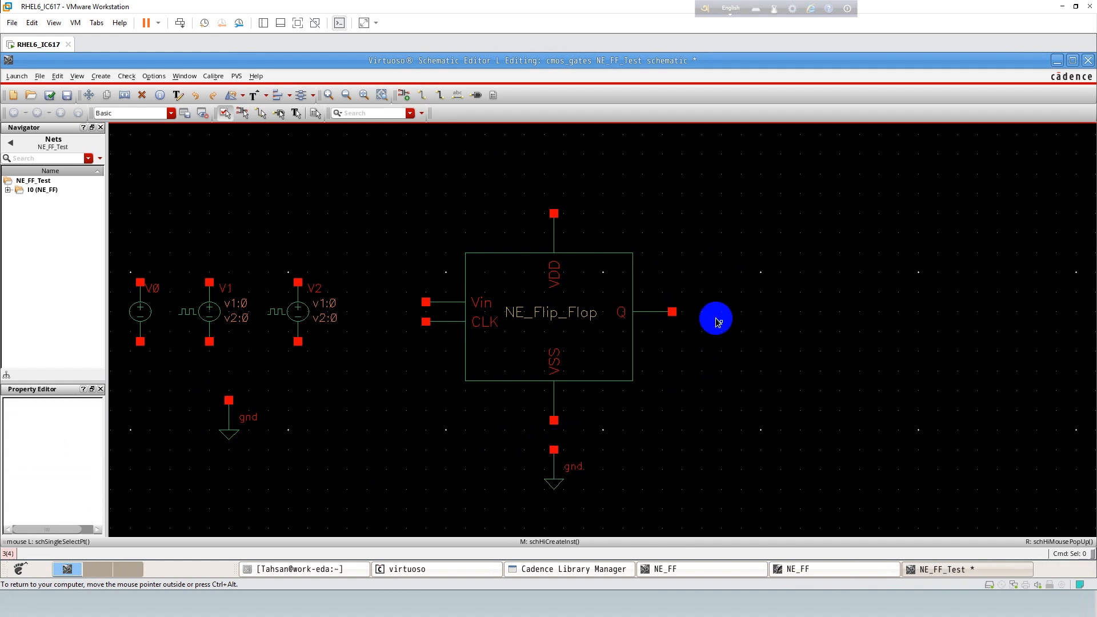
- Create an output pin named Q to the right of the flip-flop's Q terminal
key(p)
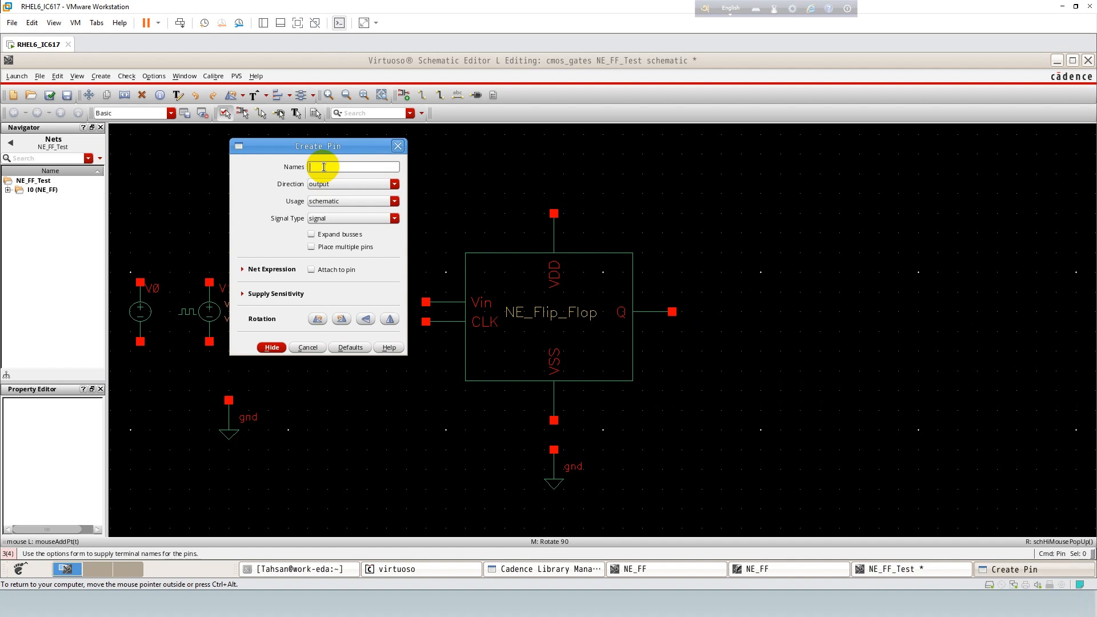
key(Return)
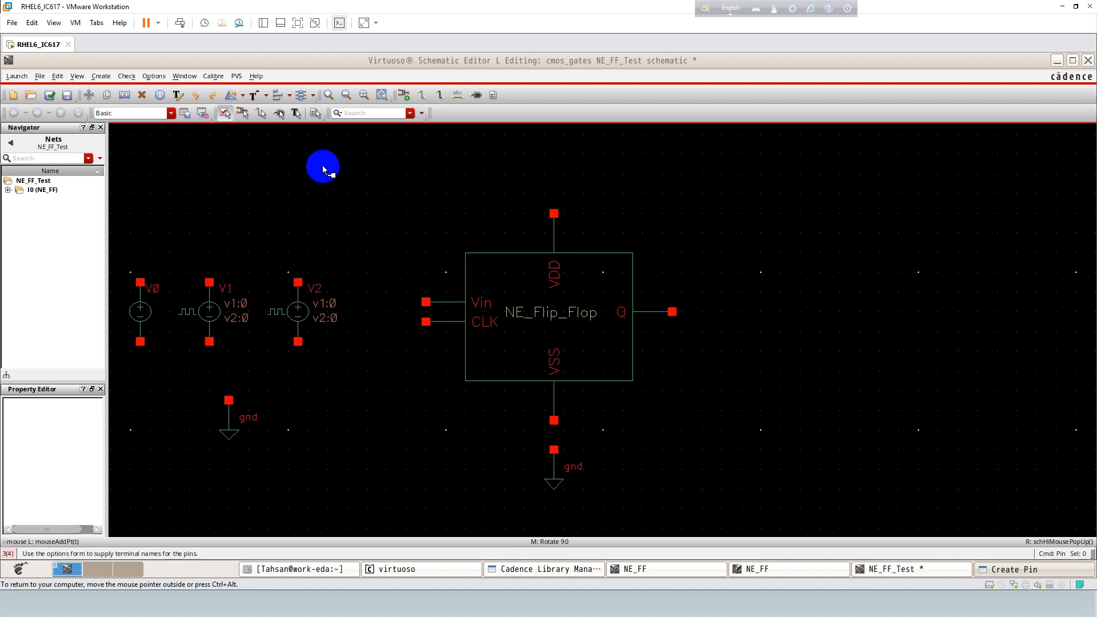
click(760, 313)
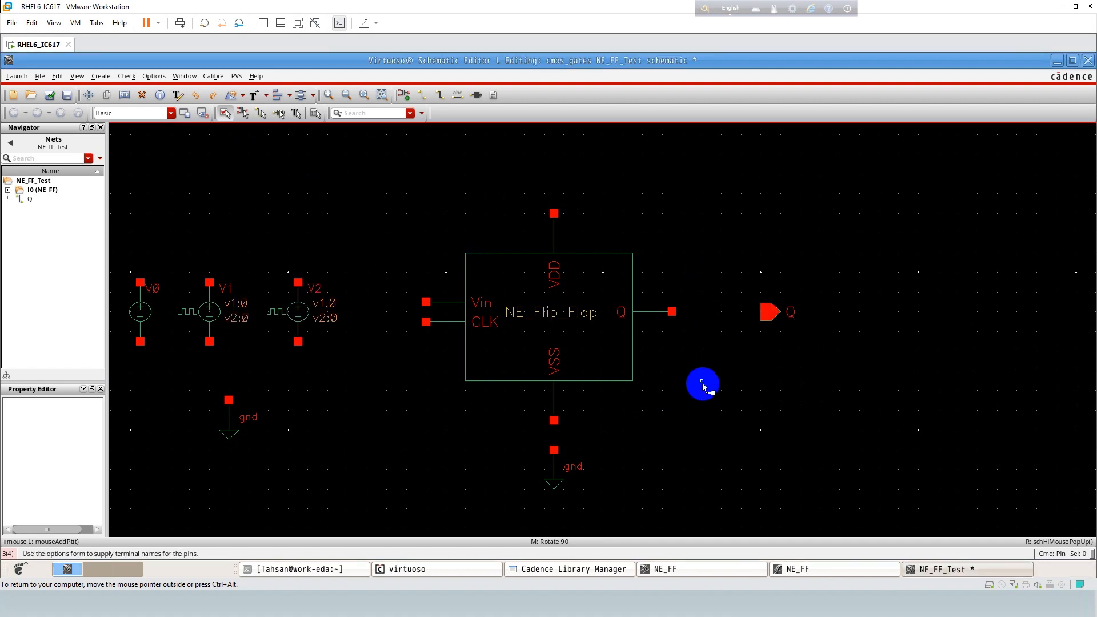
key(Escape)
- Draw short open-ended wire stubs from the flip-flop's Vin, CLK and VDD terminals
key(w)
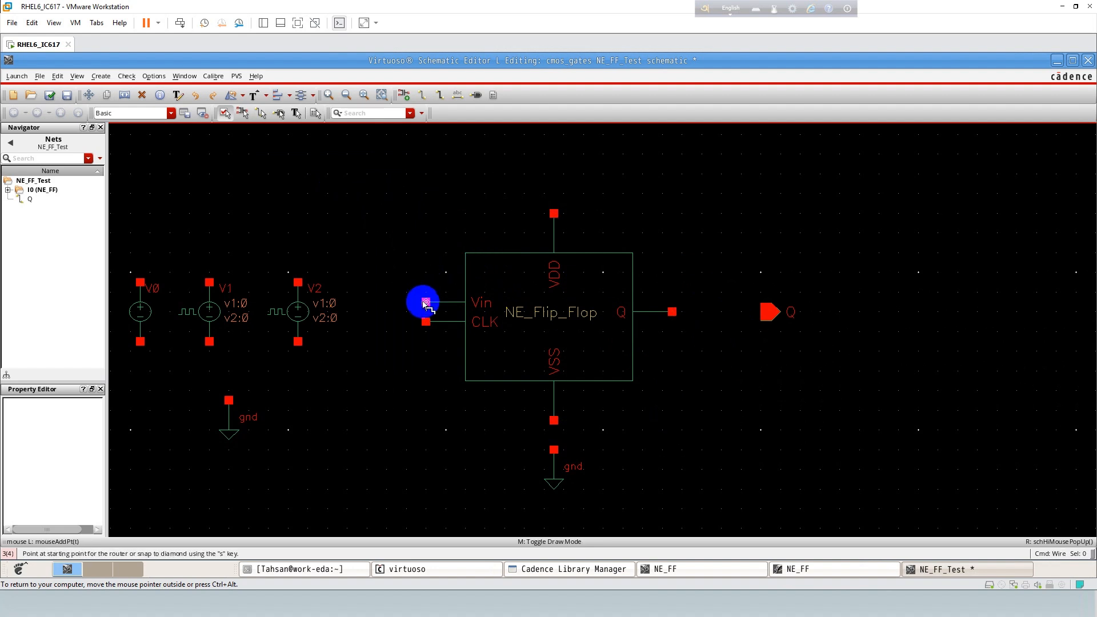
click(426, 301)
double_click(394, 303)
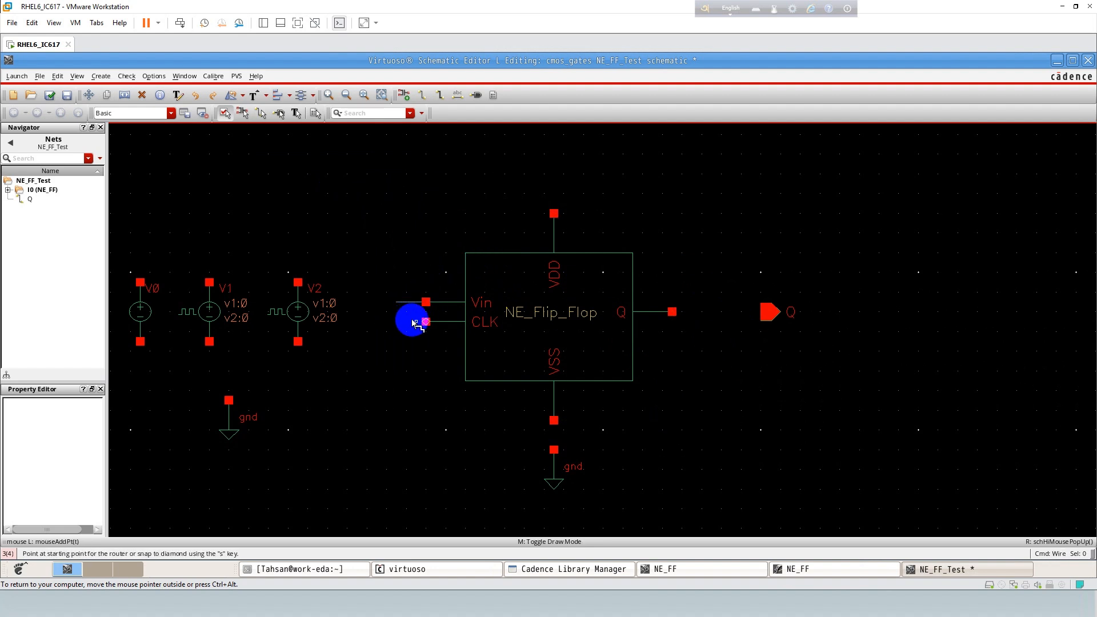
click(554, 214)
double_click(550, 181)
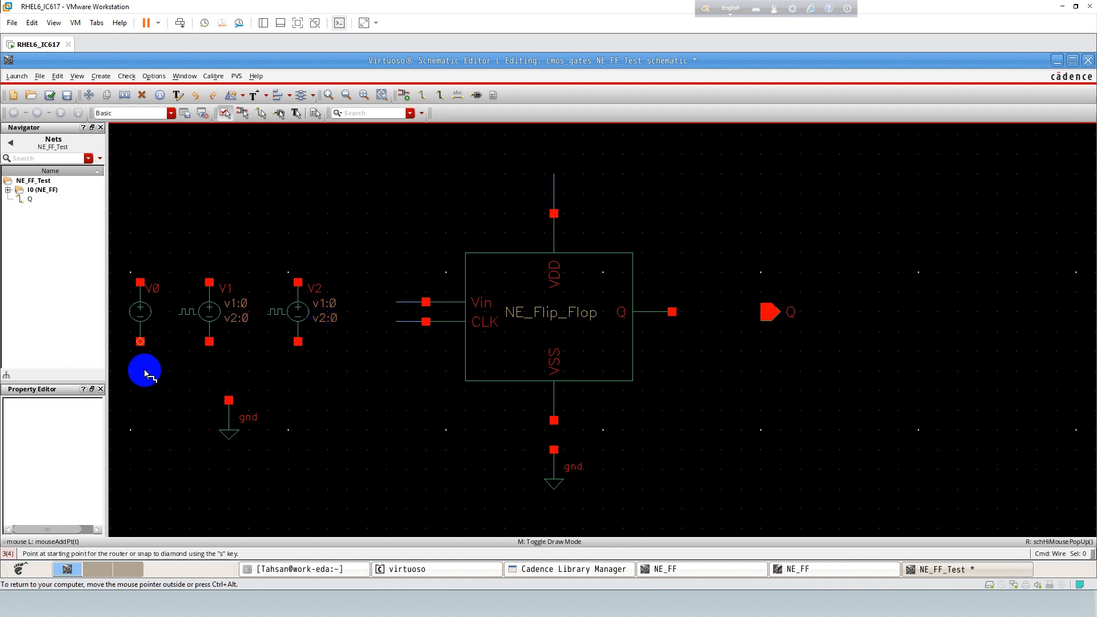
- Wire the negative terminals of the vdc and both vpulse sources together and connect them to the gnd symbol below
click(140, 342)
click(298, 342)
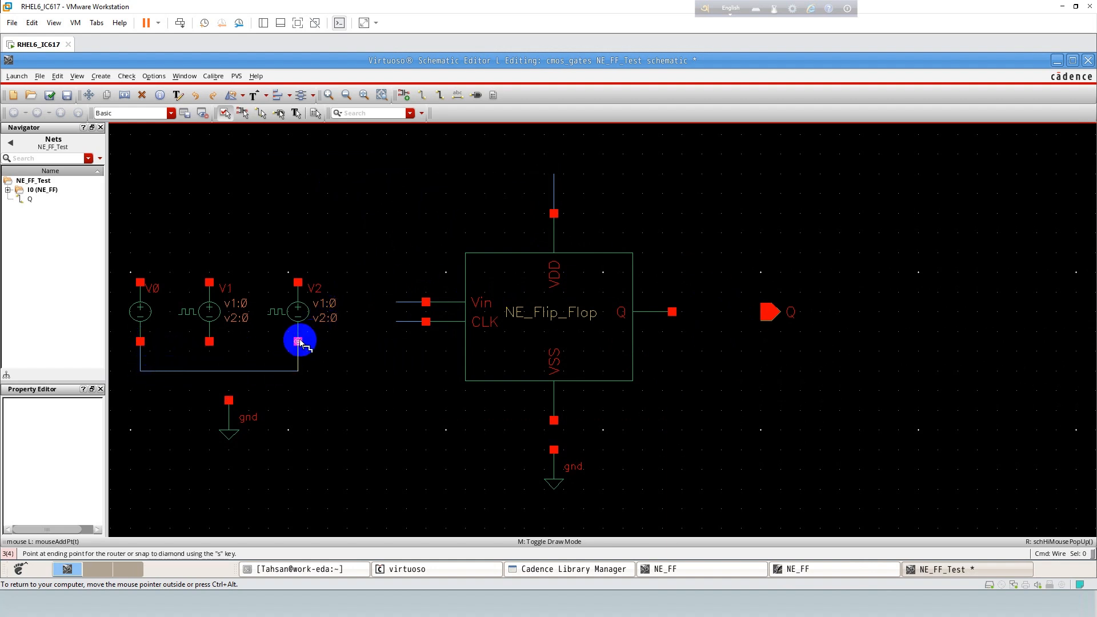
click(208, 343)
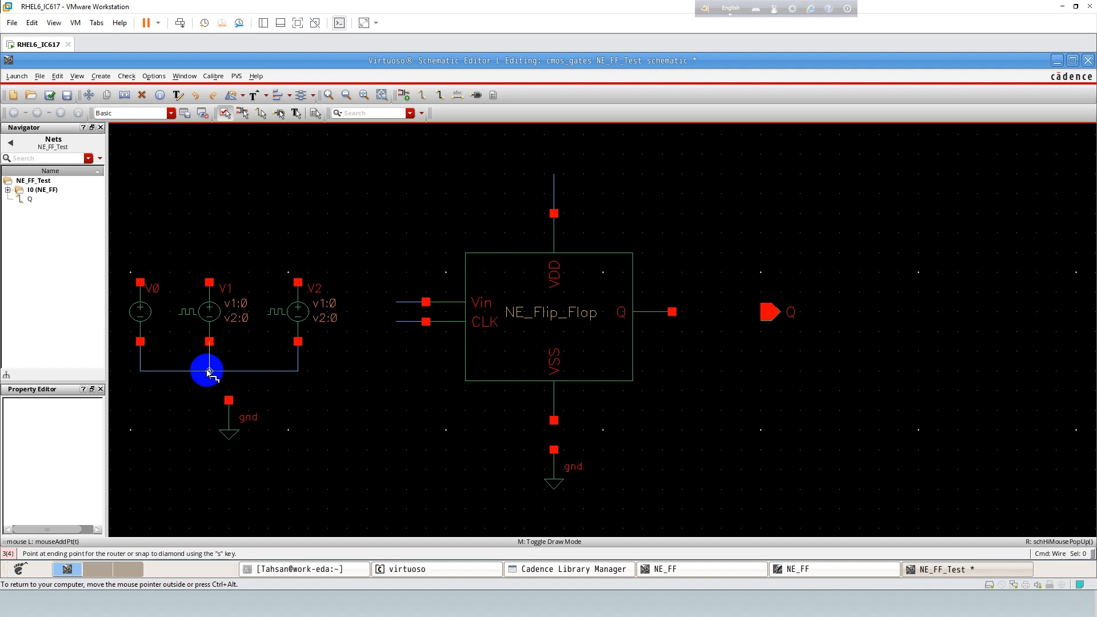
click(229, 400)
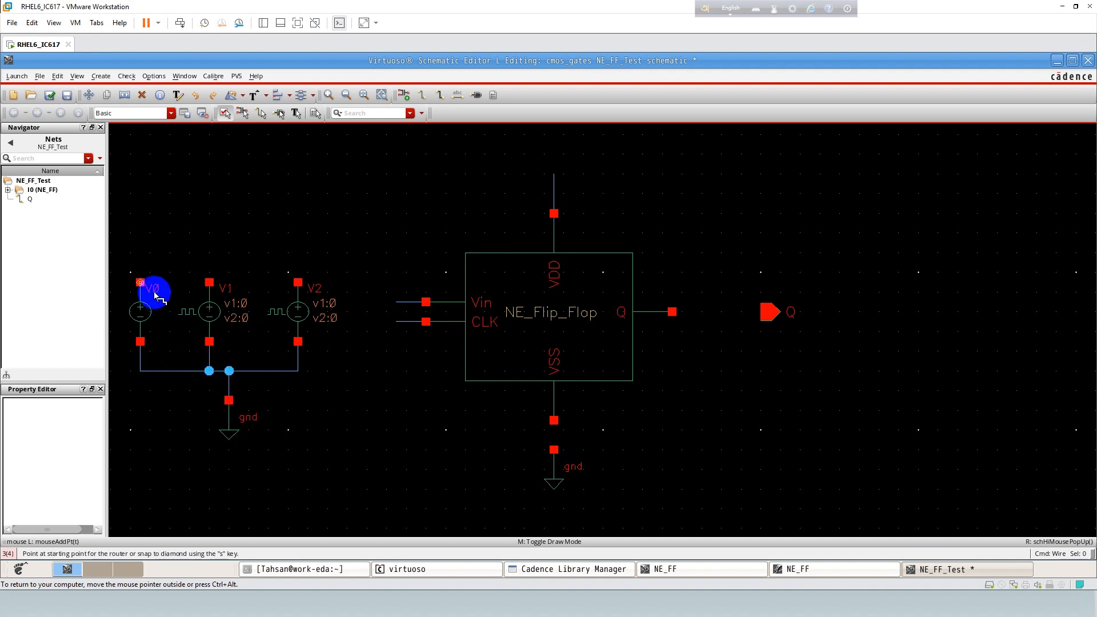
- Draw short open-ended wire stubs up from the three sources' positive terminals and wire the flip-flop's Q terminal to the Q pin
click(140, 283)
double_click(140, 244)
click(209, 283)
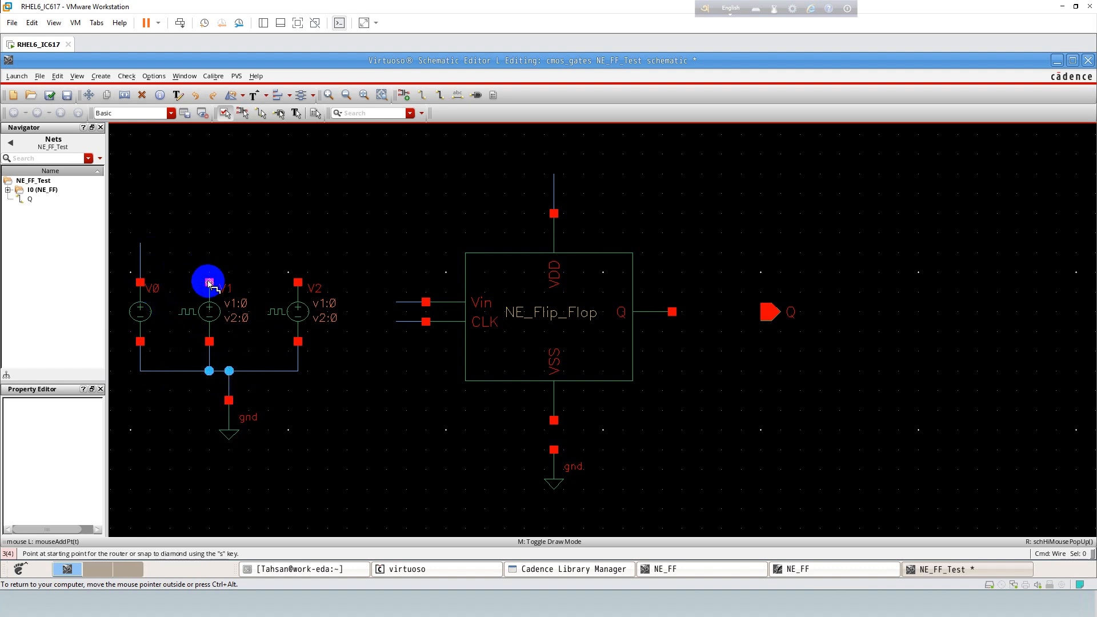
double_click(209, 244)
click(290, 278)
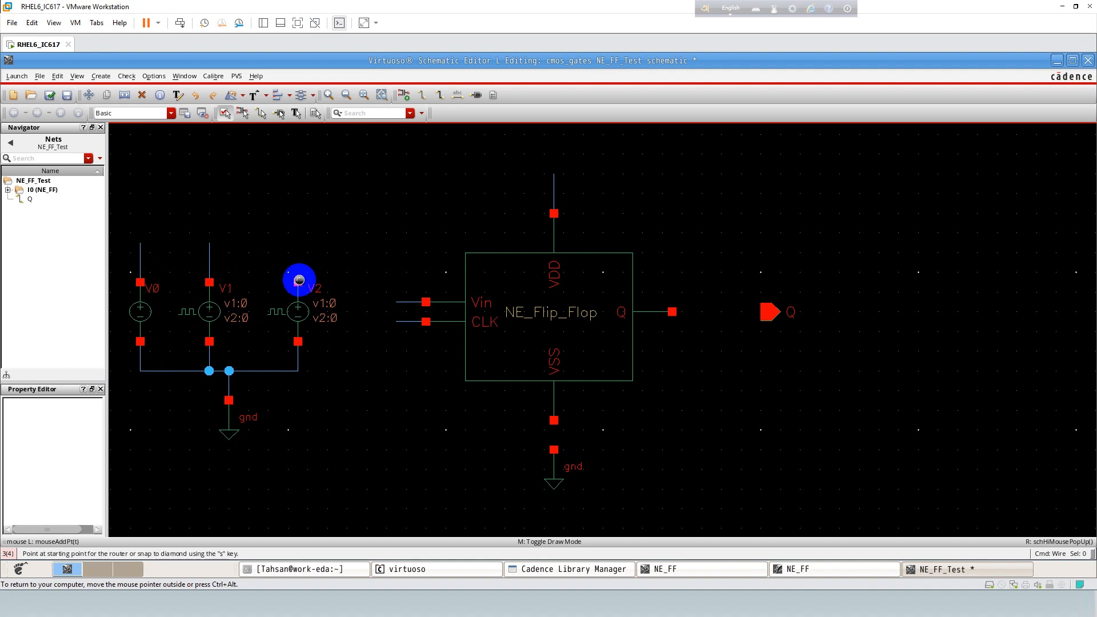
double_click(298, 244)
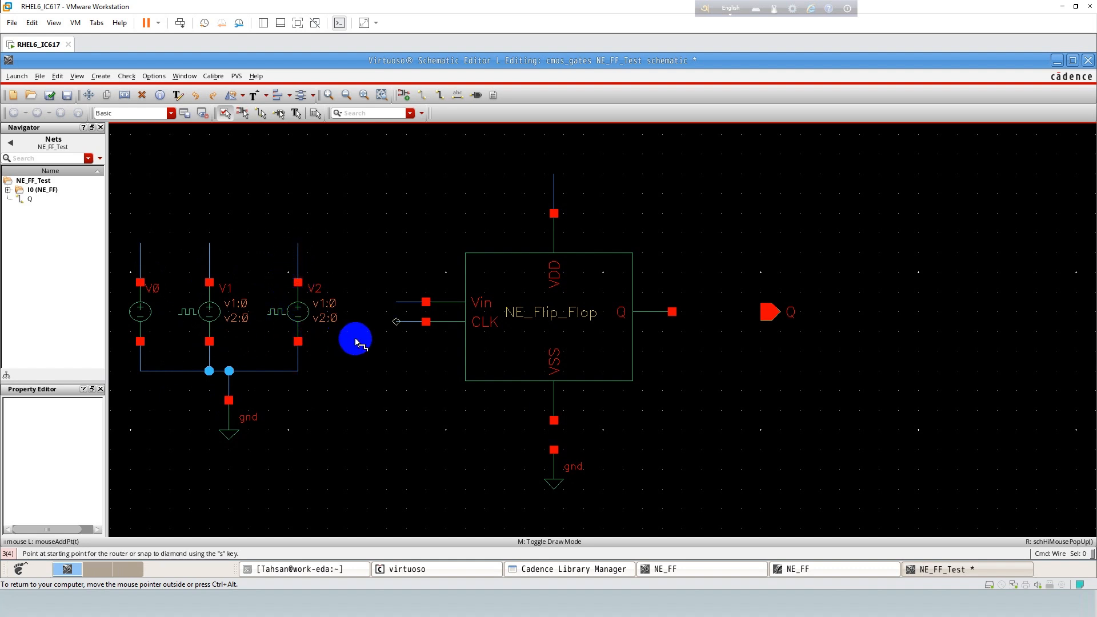
click(672, 312)
click(772, 312)
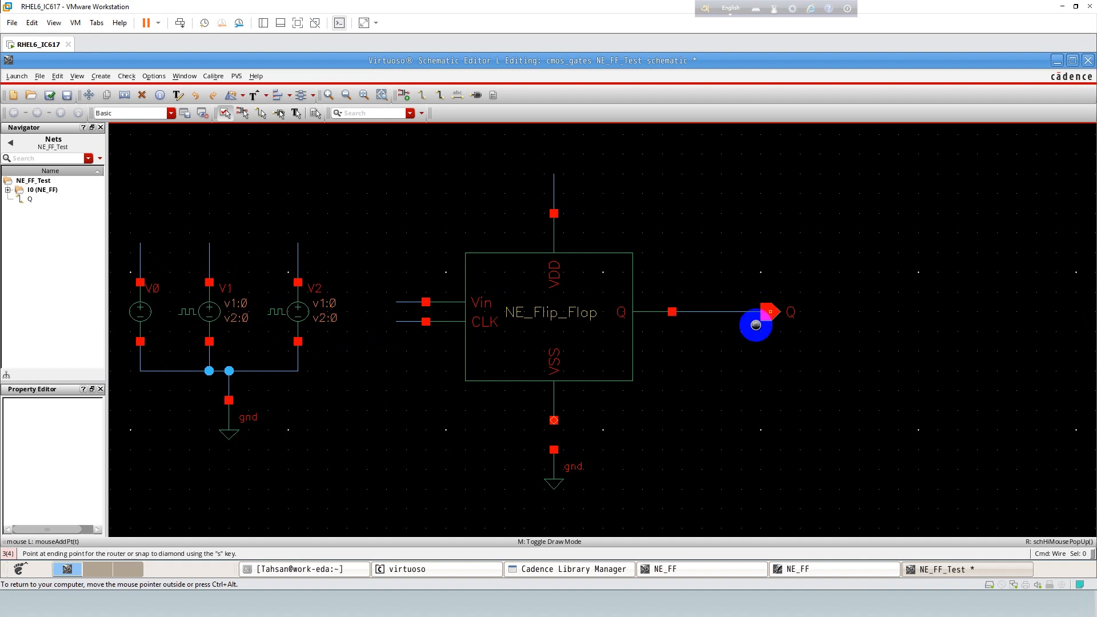
- Move the three sources with their wires and gnd symbol slightly right, closer to the flip-flop
drag(121, 213, 351, 451)
key(s)
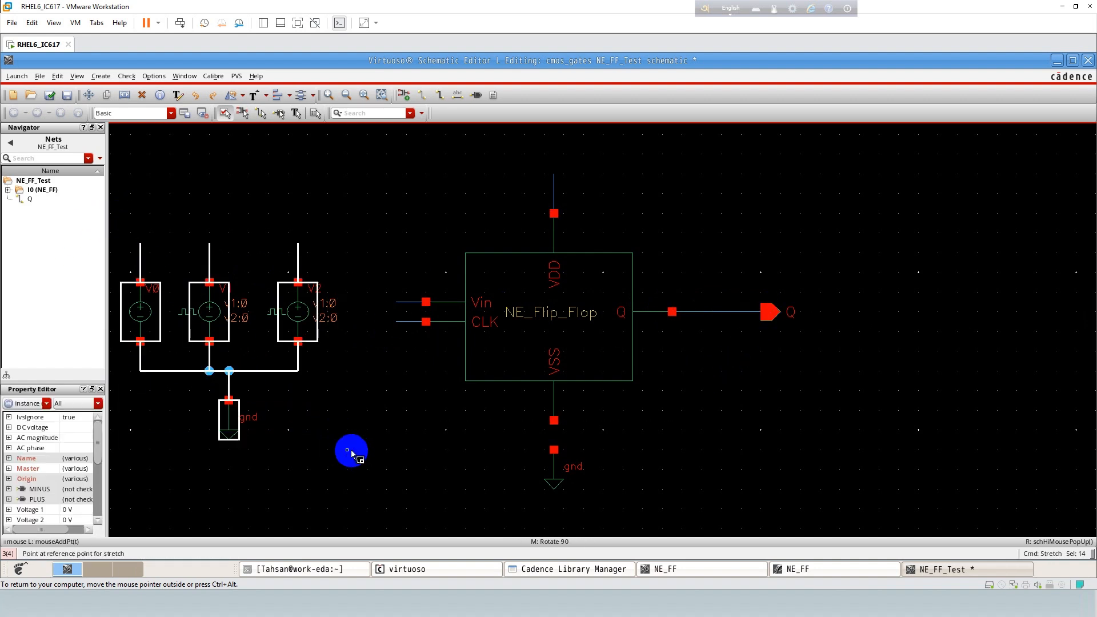
click(355, 456)
click(362, 457)
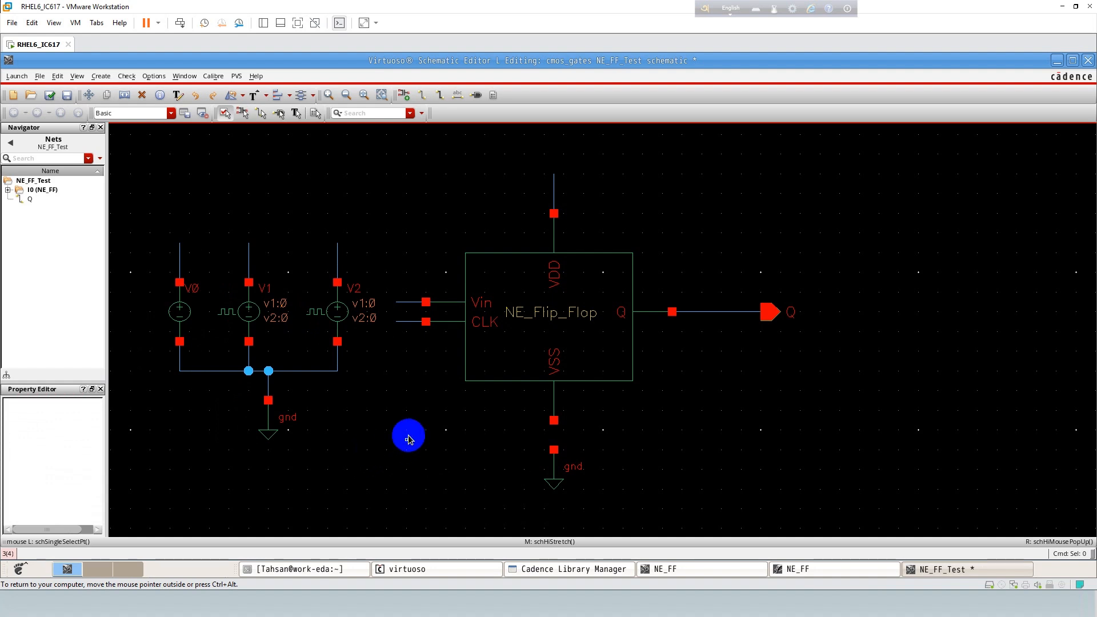
- Wire the flip-flop's VSS terminal to the gnd symbol below it
key(w)
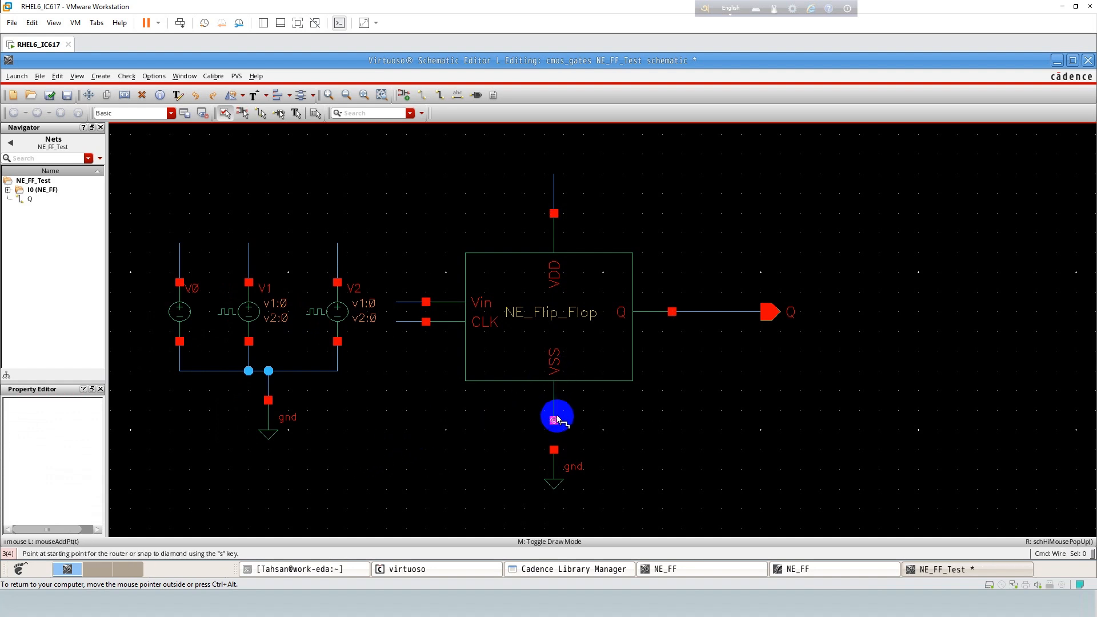
click(553, 450)
click(554, 450)
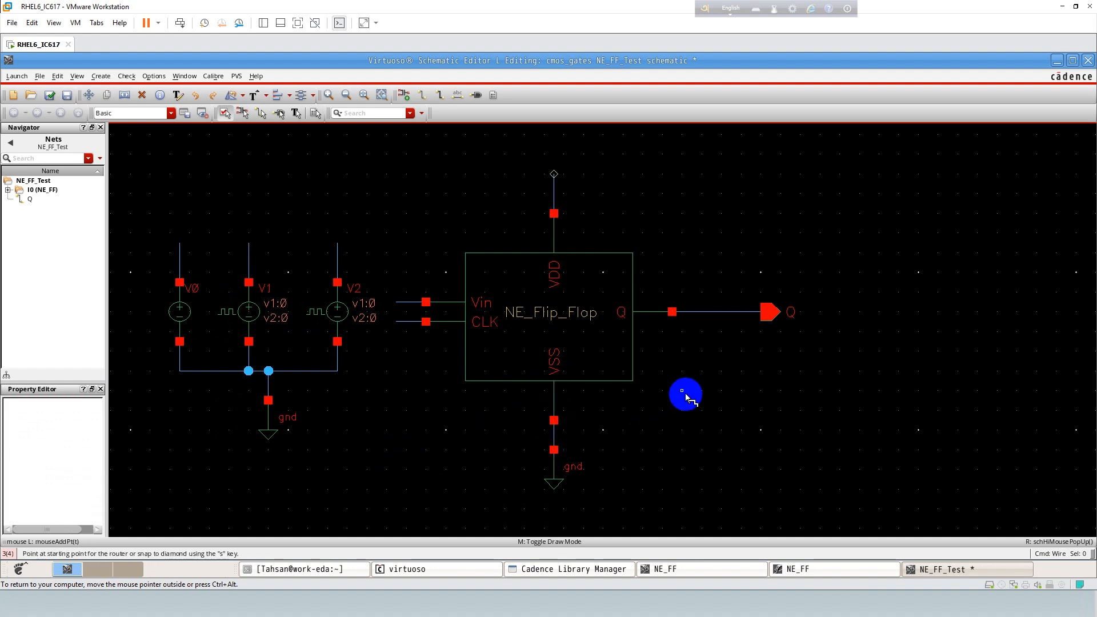
key(Escape)
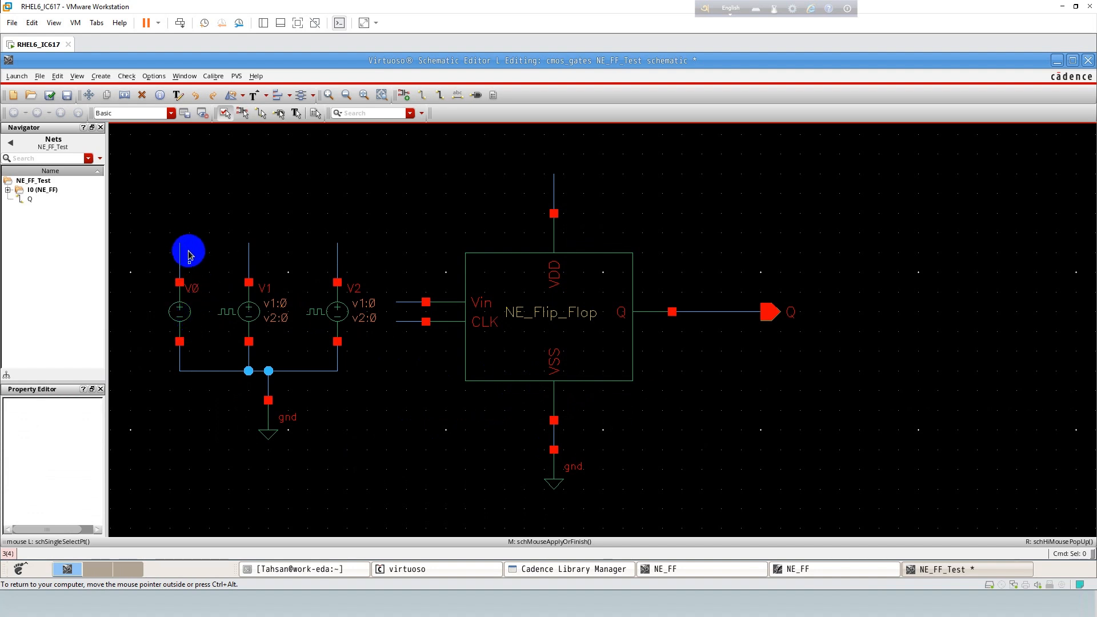
- Label the V0 and VDD stubs VDC, the V1 and Vin stubs VIN, and the V2 and CLK stubs CLK
key(l)
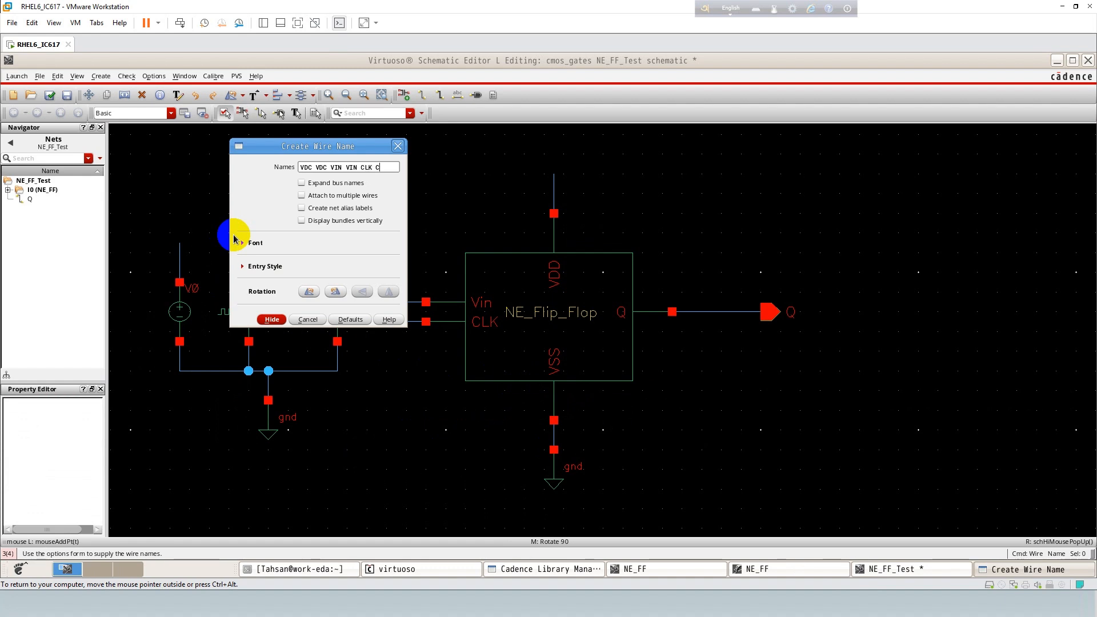
key(Return)
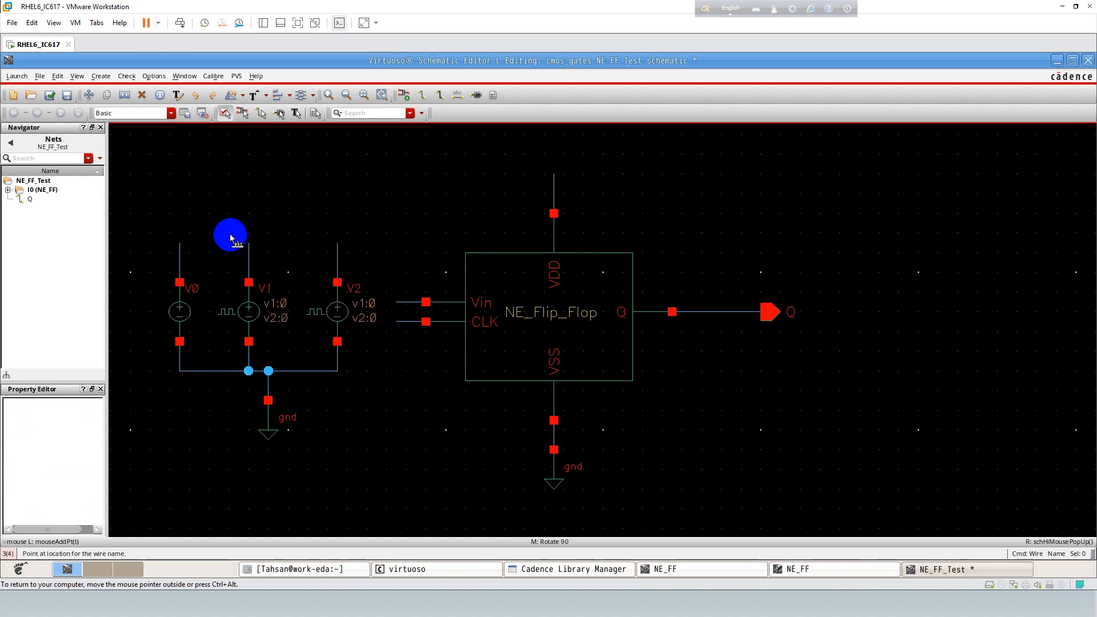
middle_click(167, 223)
click(180, 244)
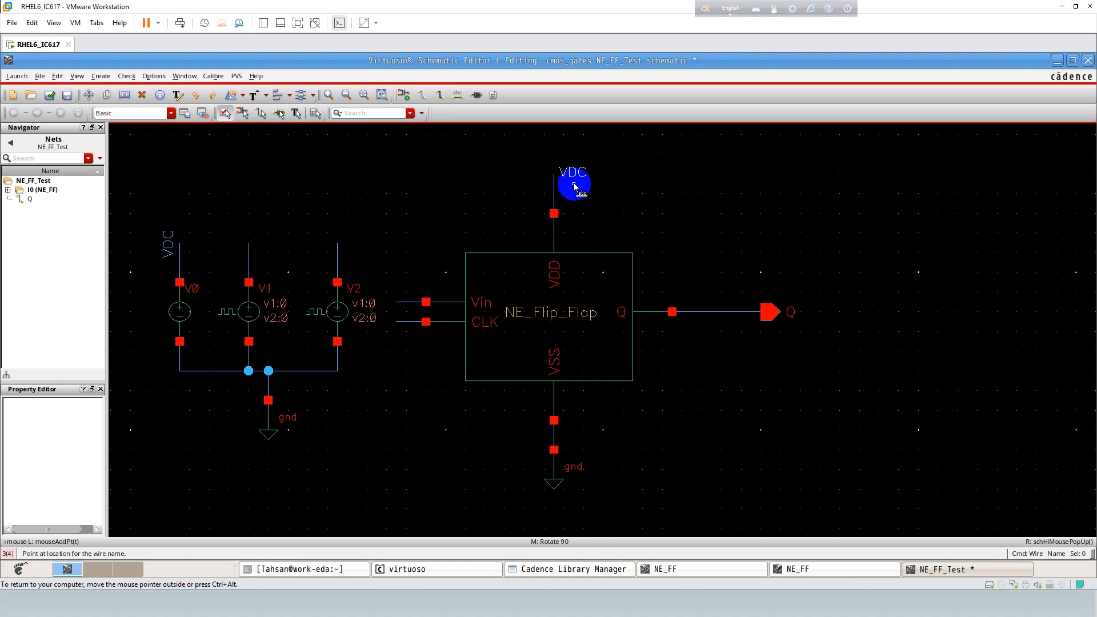
click(554, 185)
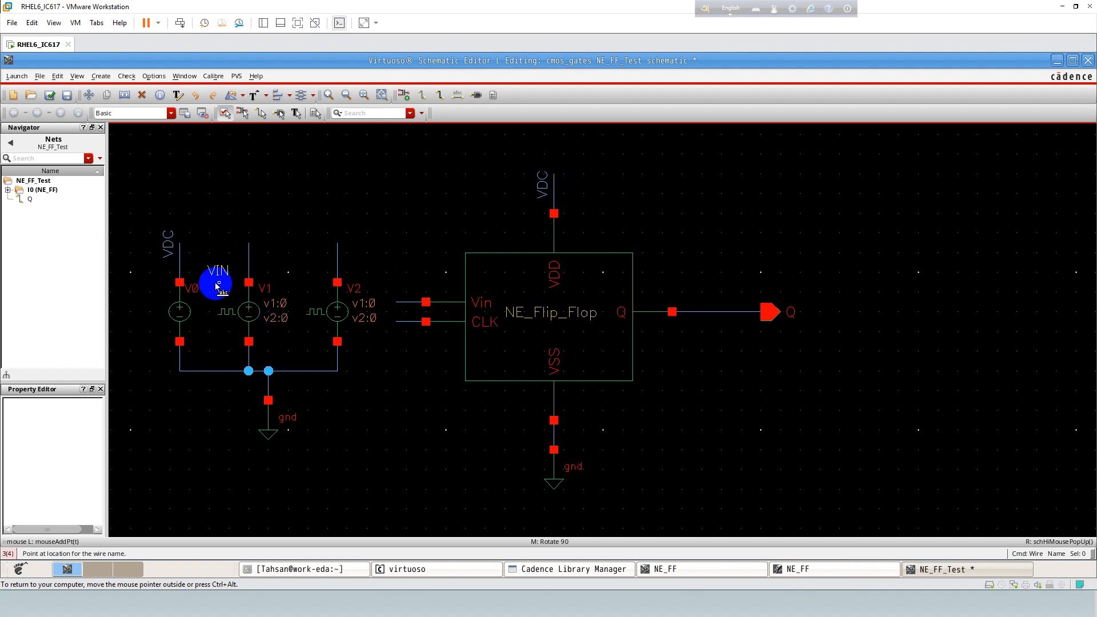
click(246, 253)
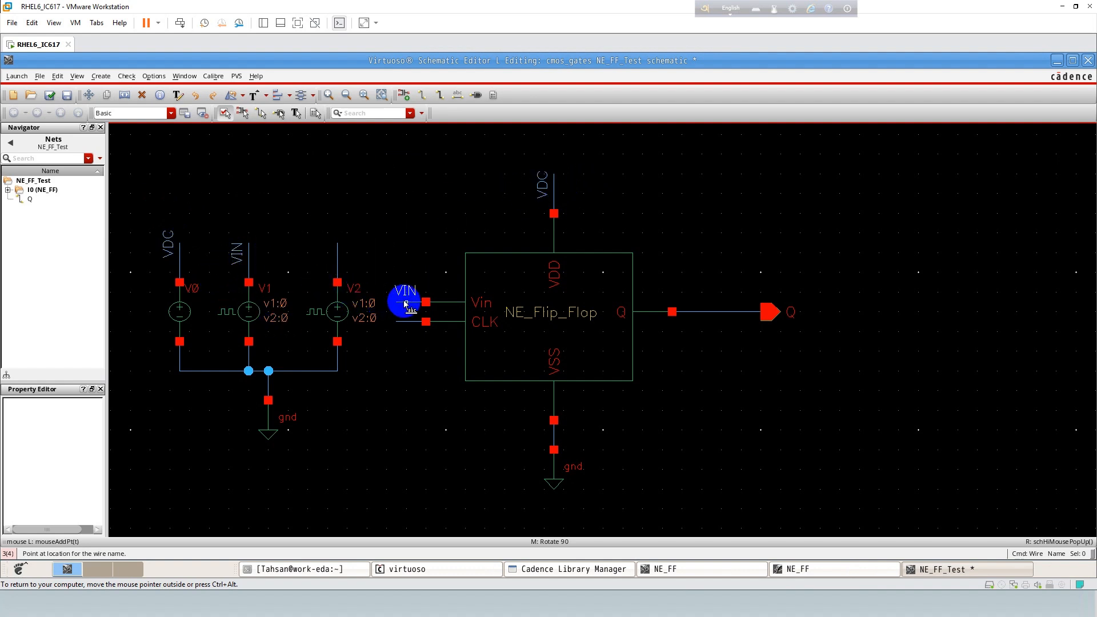
click(400, 302)
click(340, 262)
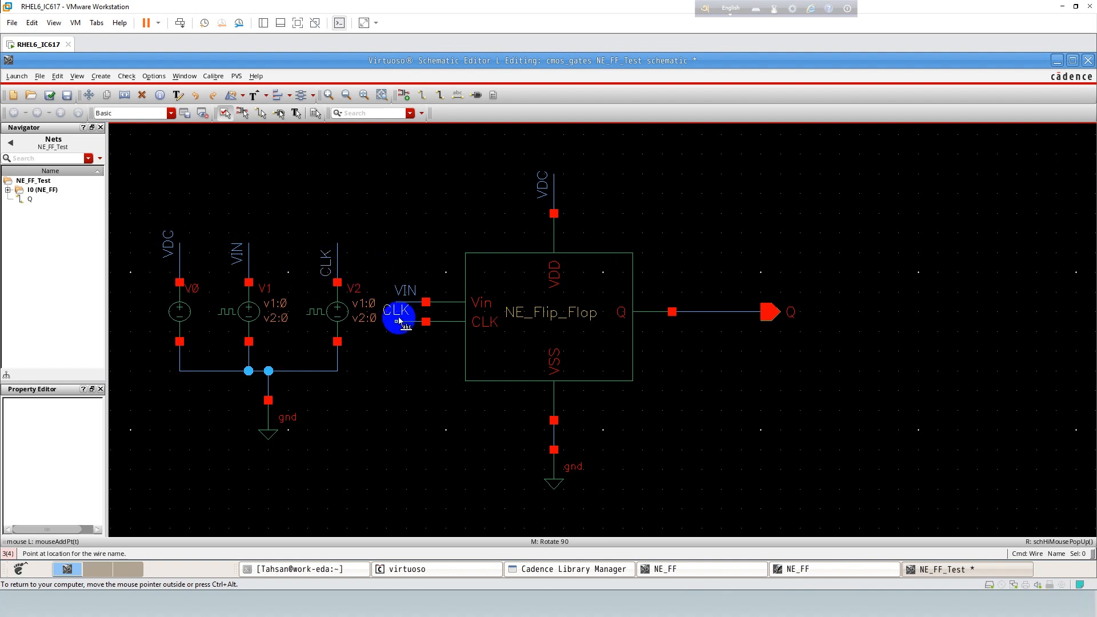
click(400, 320)
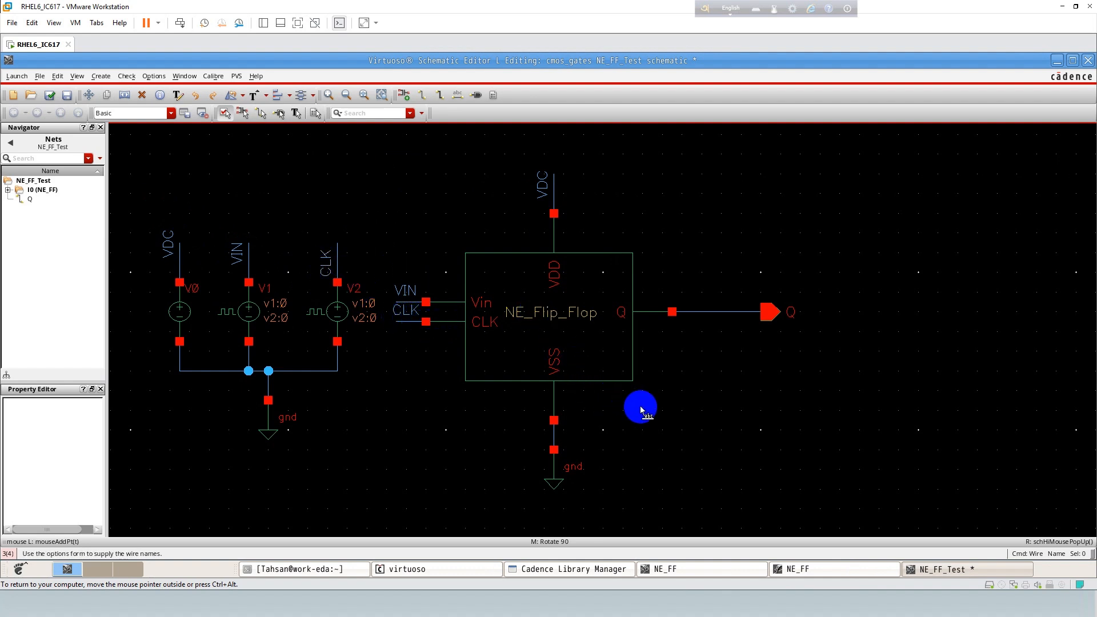
- Check and save the NE_FF_Test schematic, then fit it in view
click(50, 95)
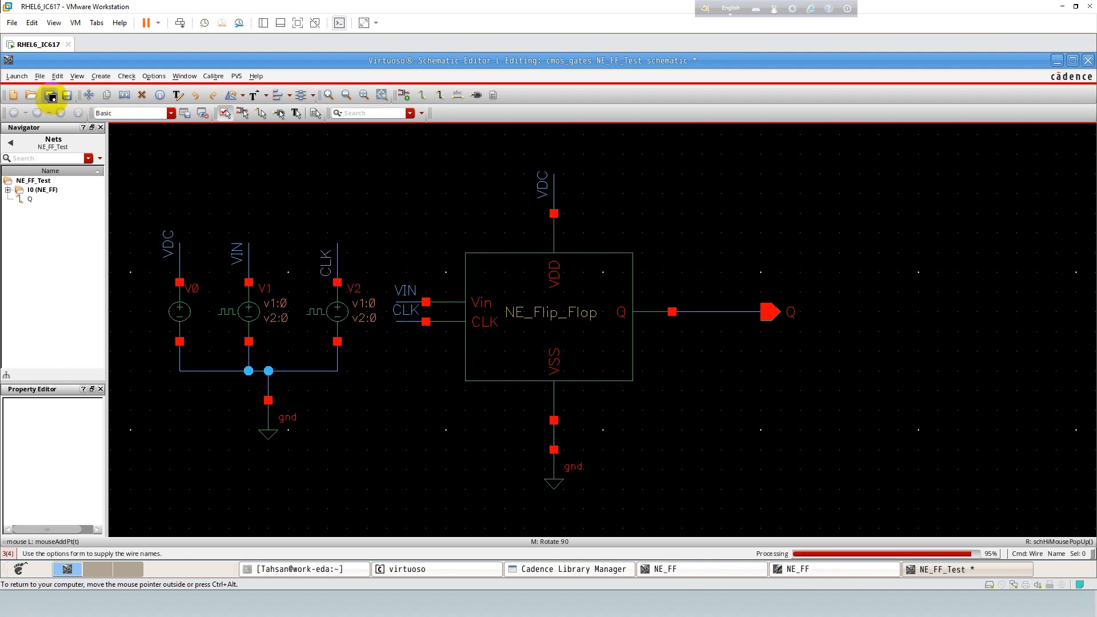
key(f)
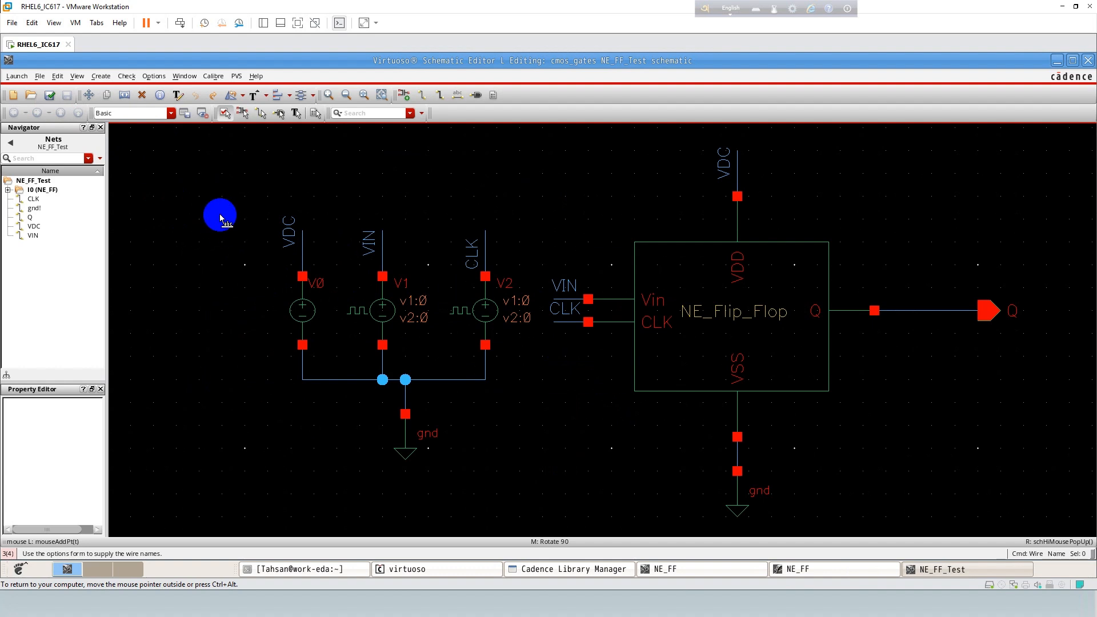
key(Escape)
- Set the DC voltage of the vdc source V0 to 1.2
click(293, 314)
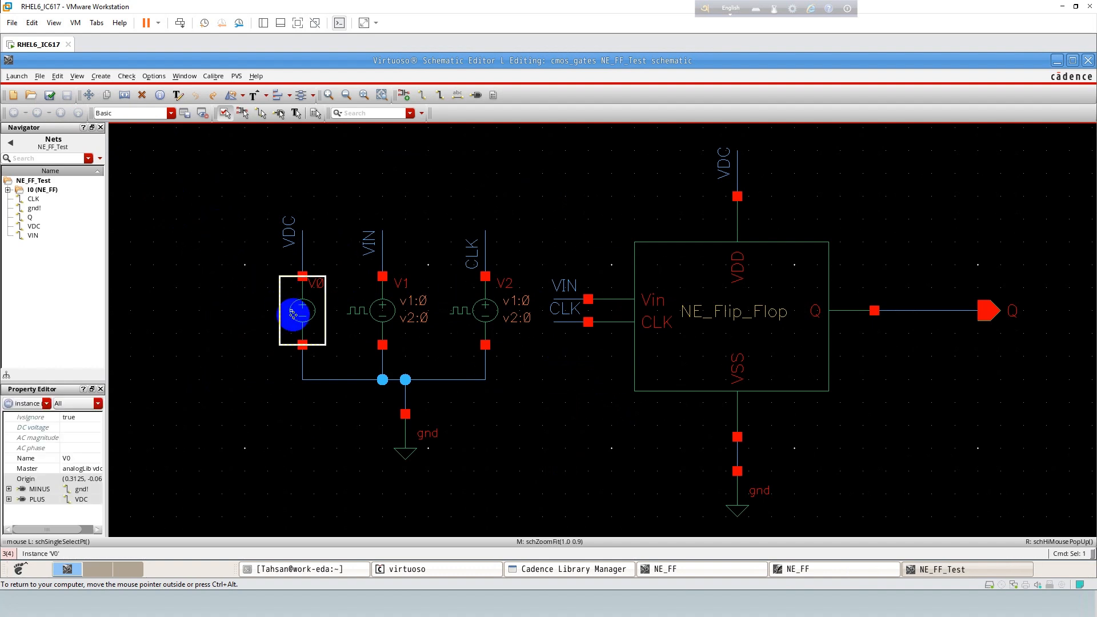
key(q)
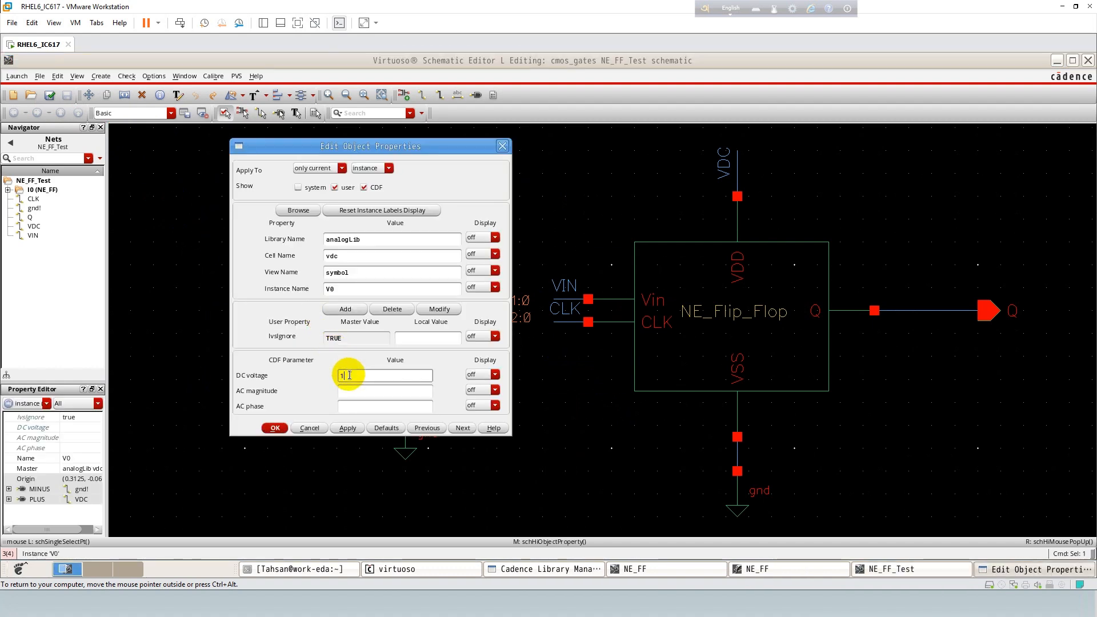
click(349, 375)
text(1.2)
click(275, 428)
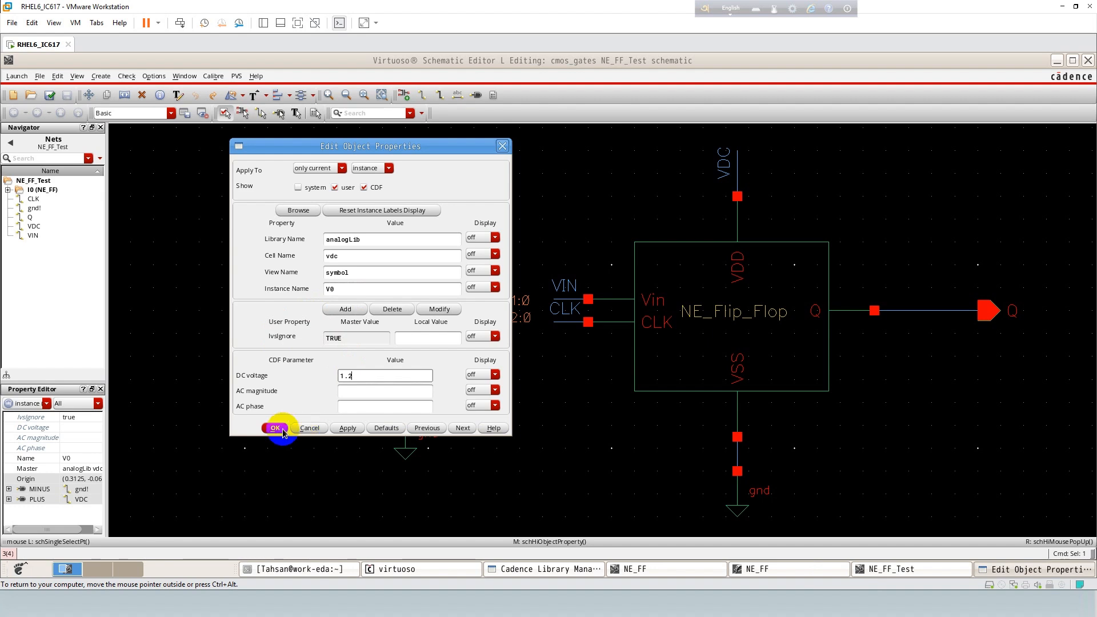
- Configure the VIN pulse source V1 with Voltage 1 of 1.2 V, a period of 40n and a pulse width of 20n
click(392, 318)
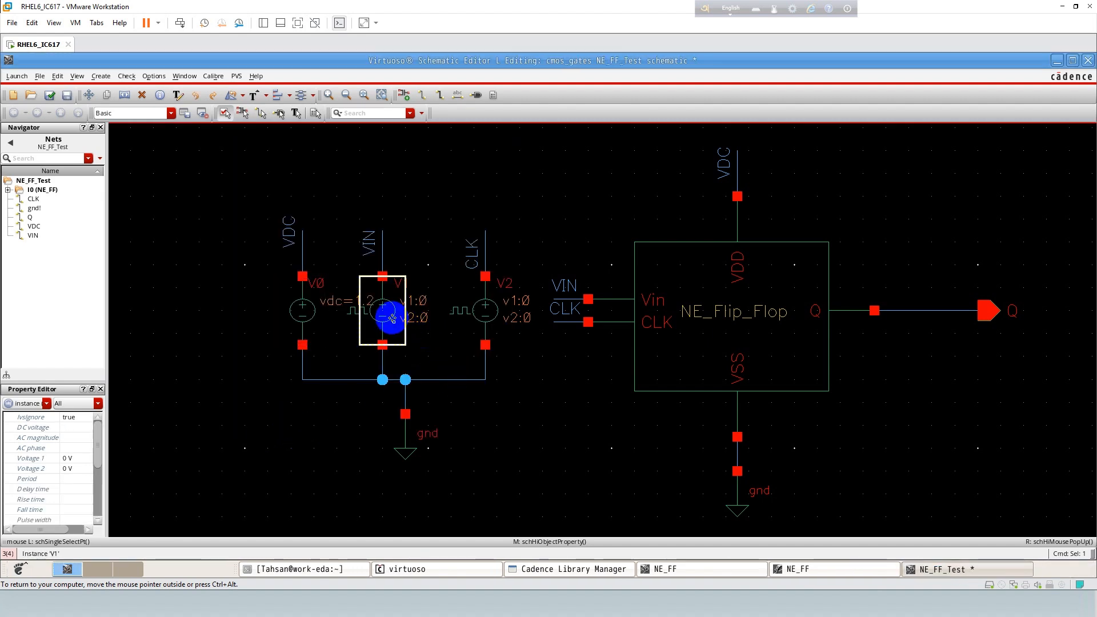
key(q)
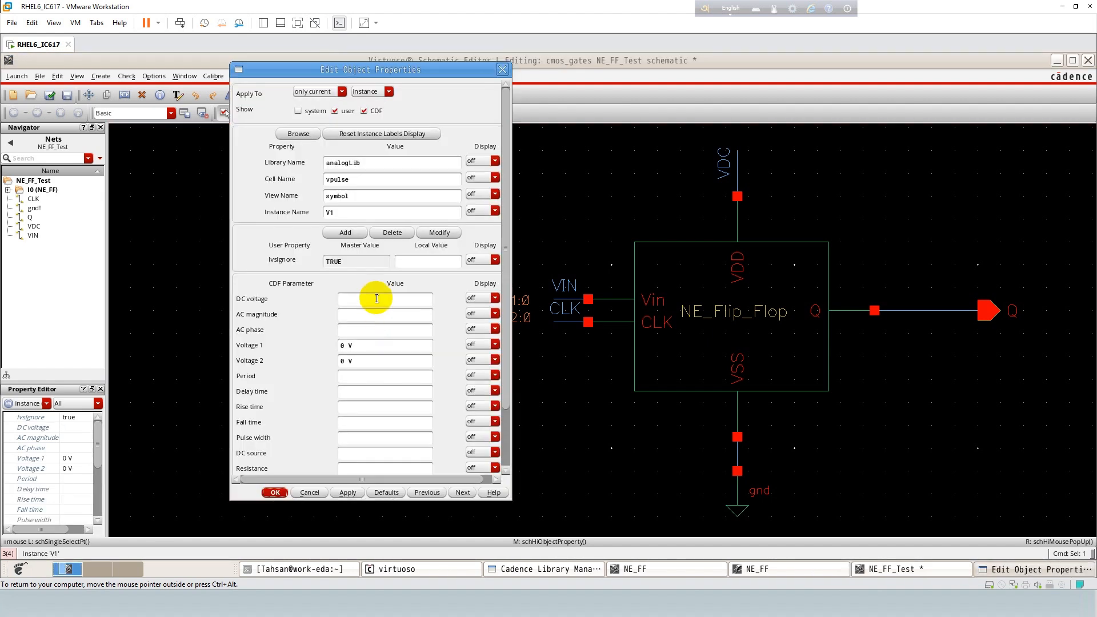
click(342, 345)
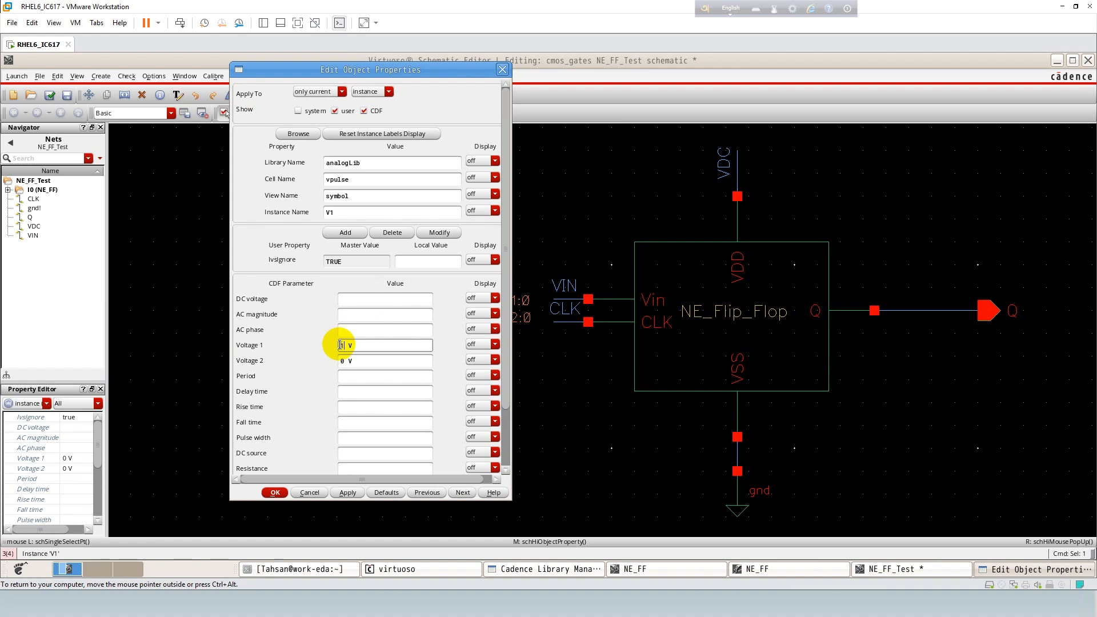
click(350, 378)
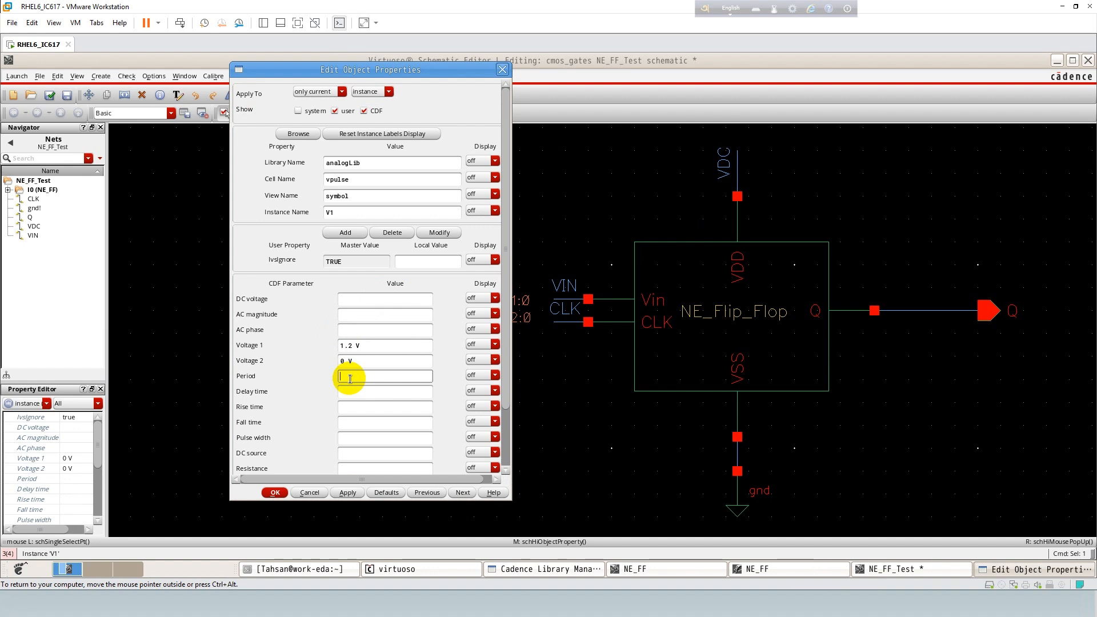
text(40n s)
click(351, 436)
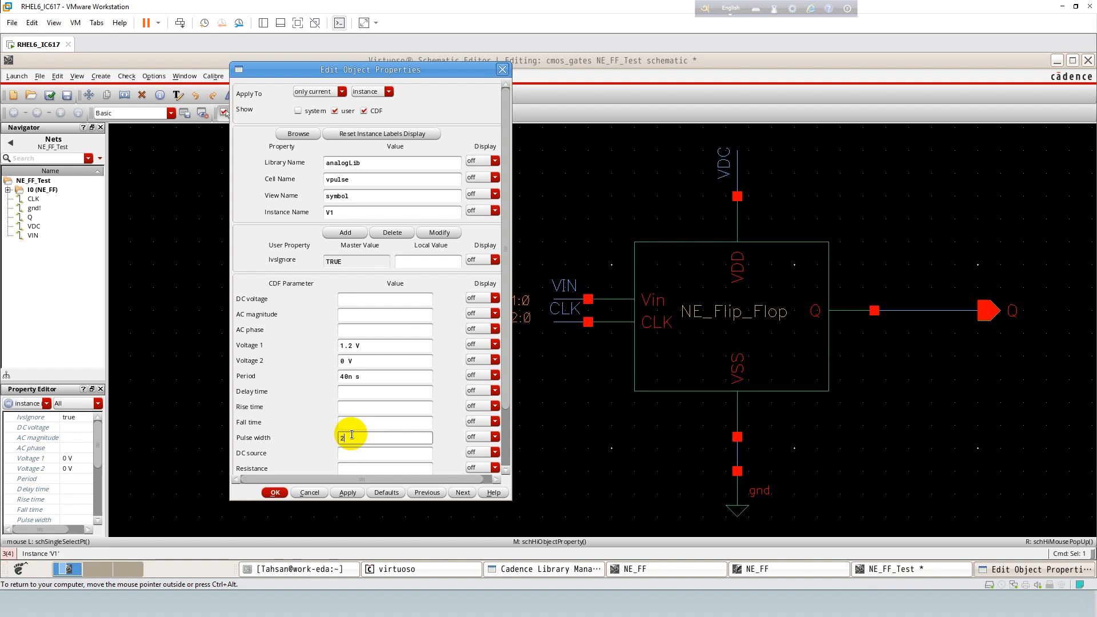
click(276, 493)
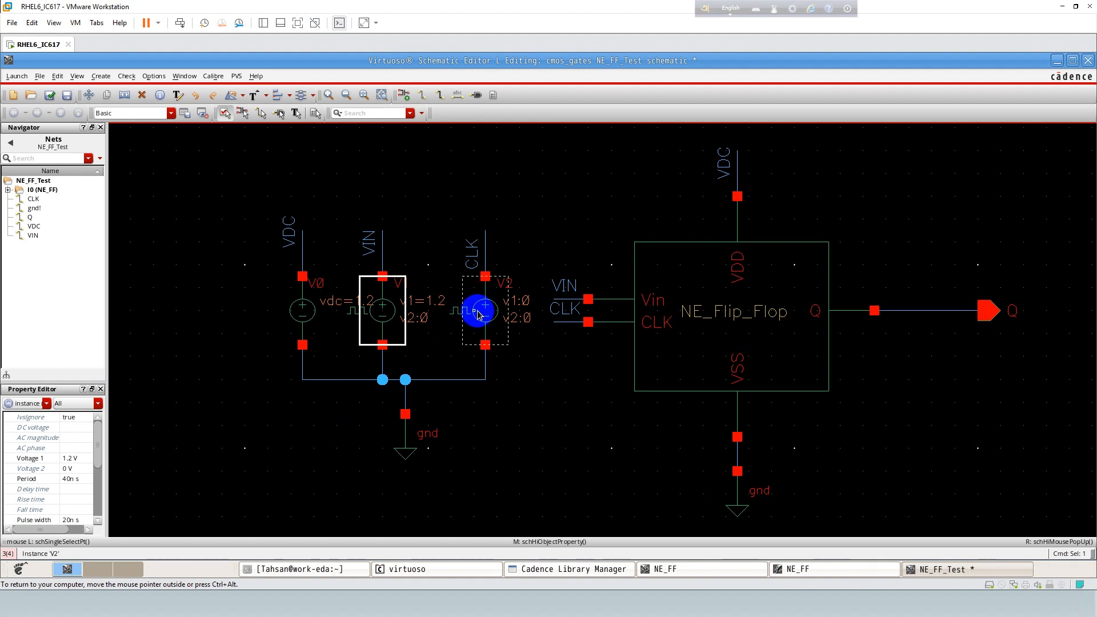
- Configure the CLK pulse source V2 with Voltage 1 of 1.2 V, a period of 20n and a pulse width of 10n
click(477, 311)
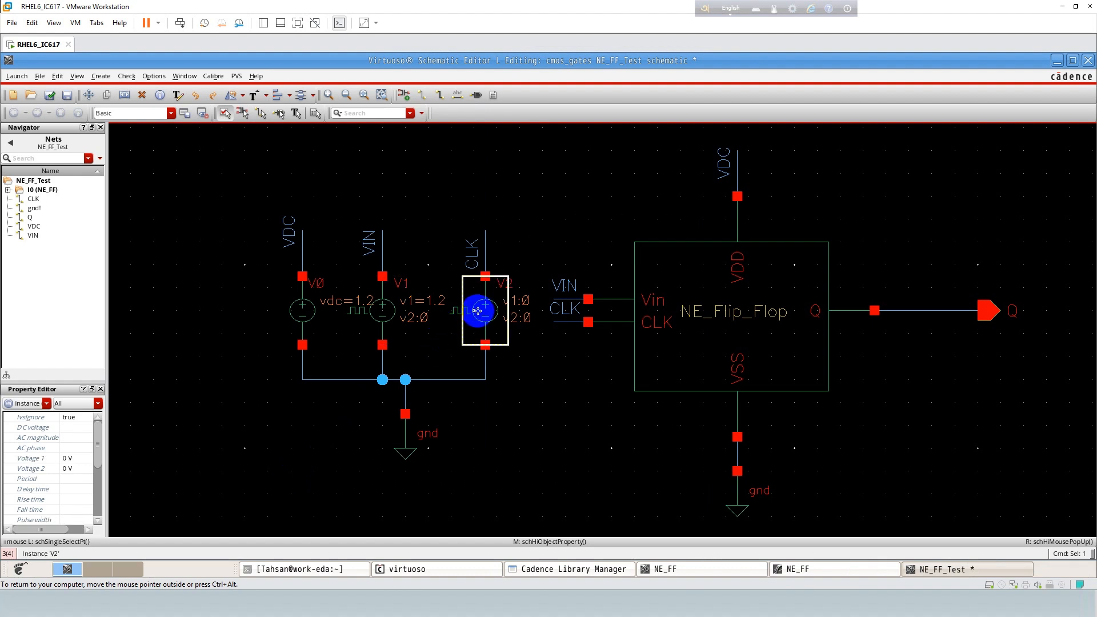
middle_click(477, 311)
click(340, 347)
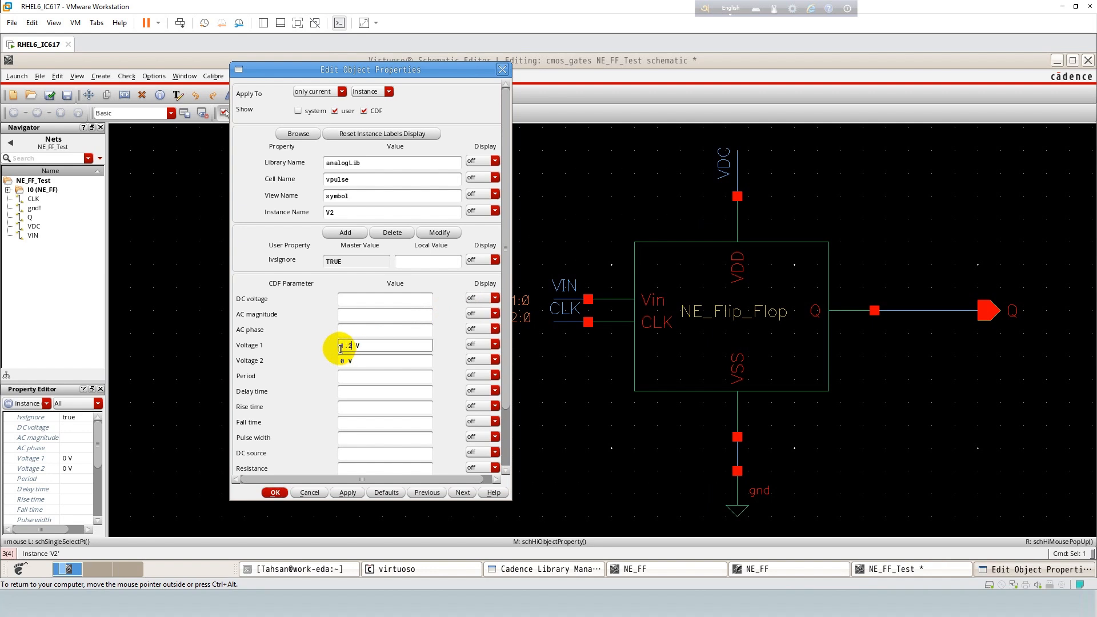
click(347, 376)
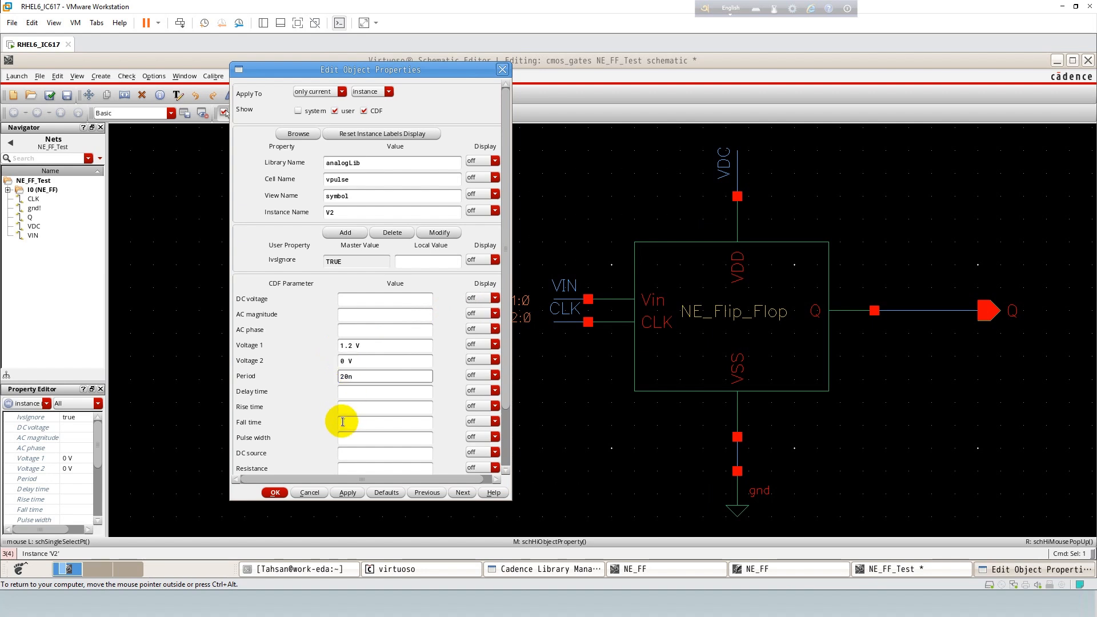
click(353, 437)
text(10n)
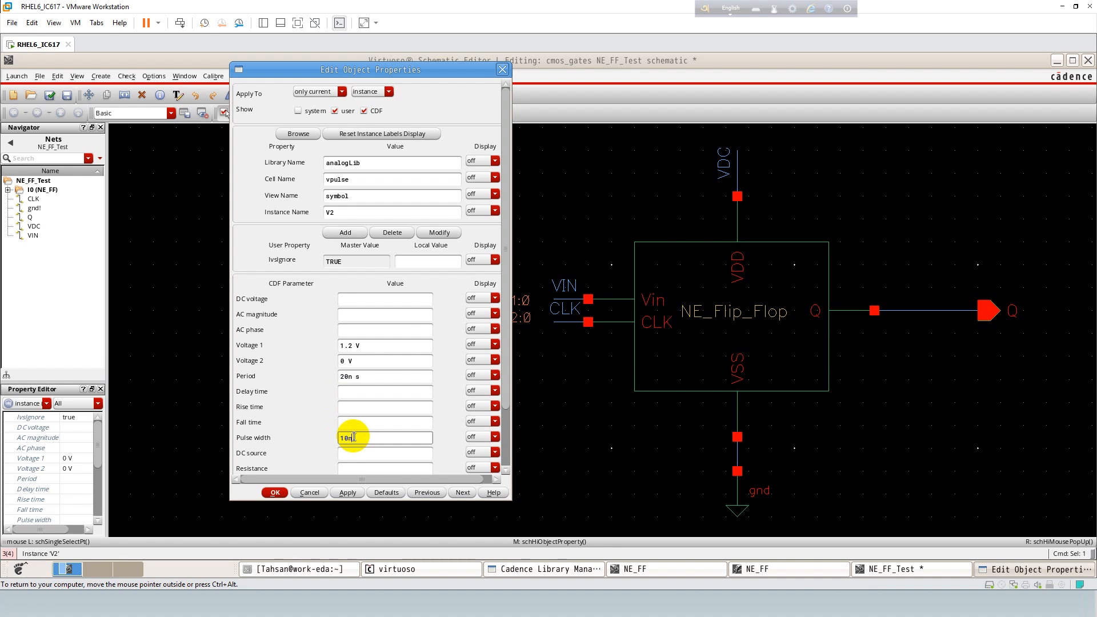
click(276, 493)
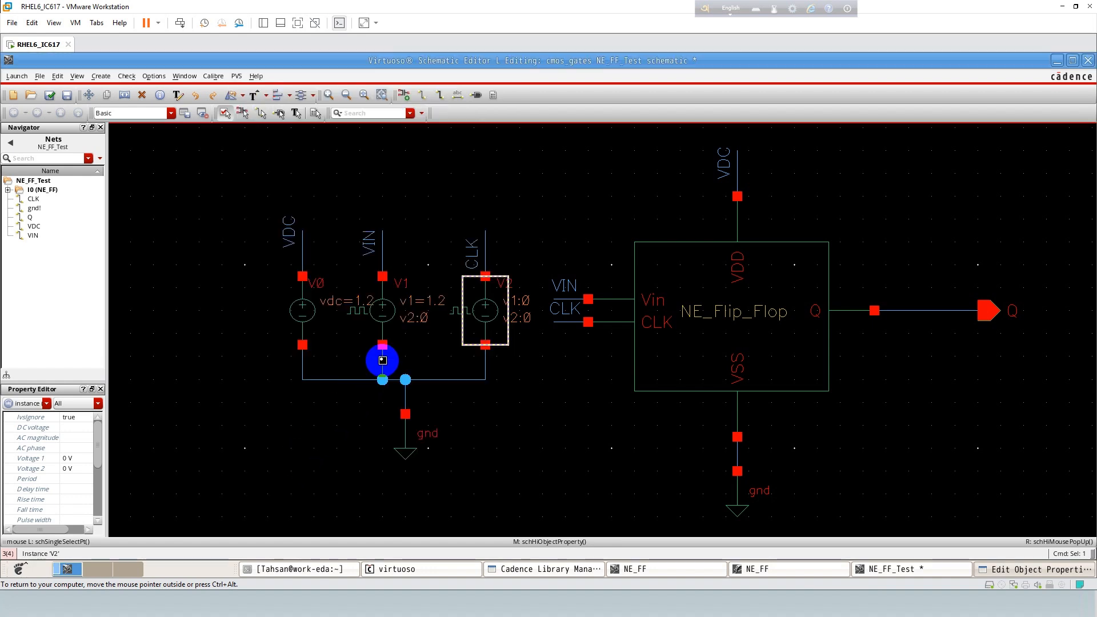
- Change the VIN pulse source V1 to a period of 10n and a pulse width of 5n
click(370, 308)
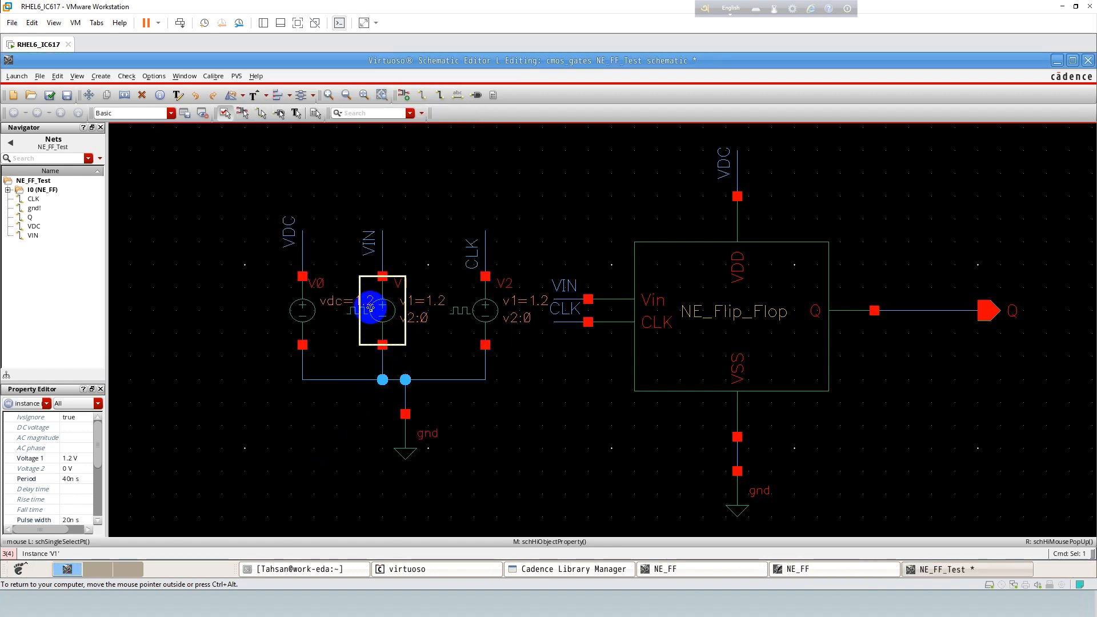
key(q)
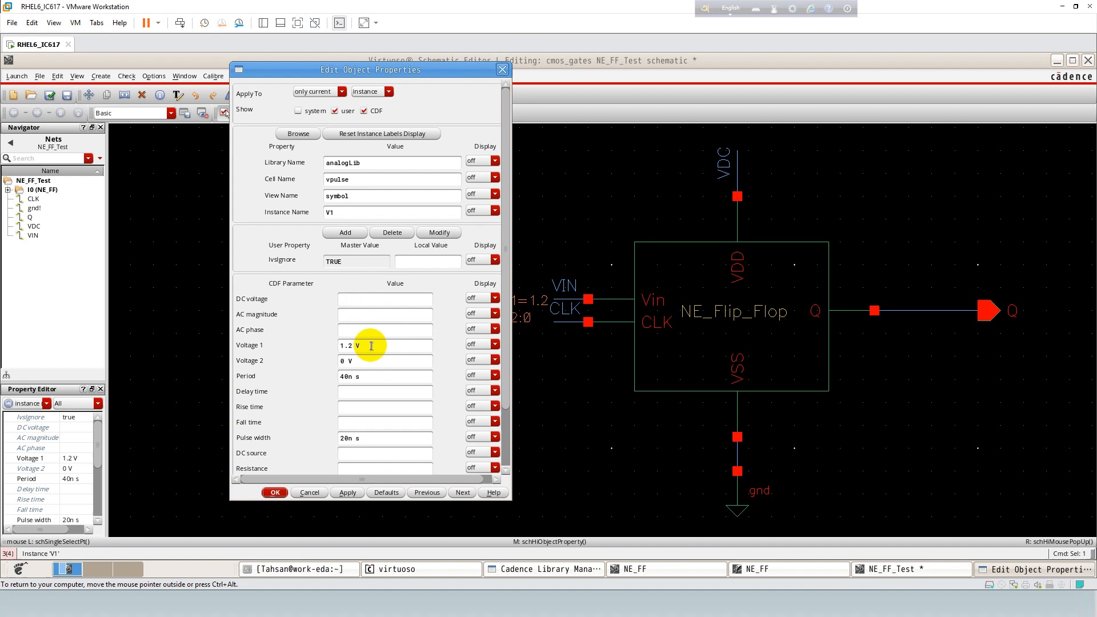
click(349, 377)
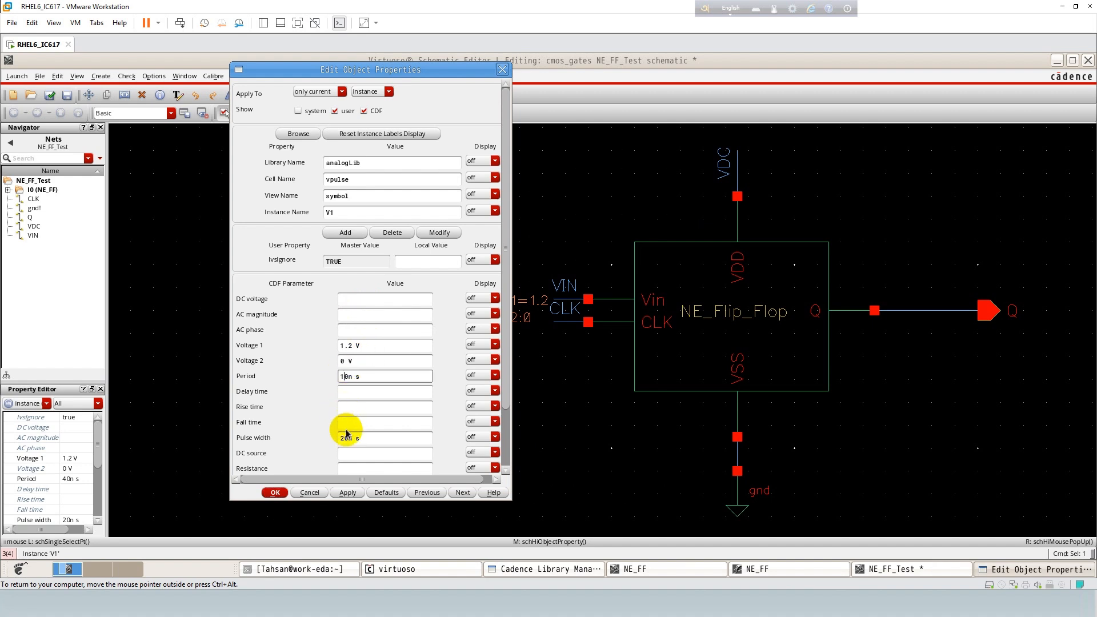
drag(344, 438, 331, 437)
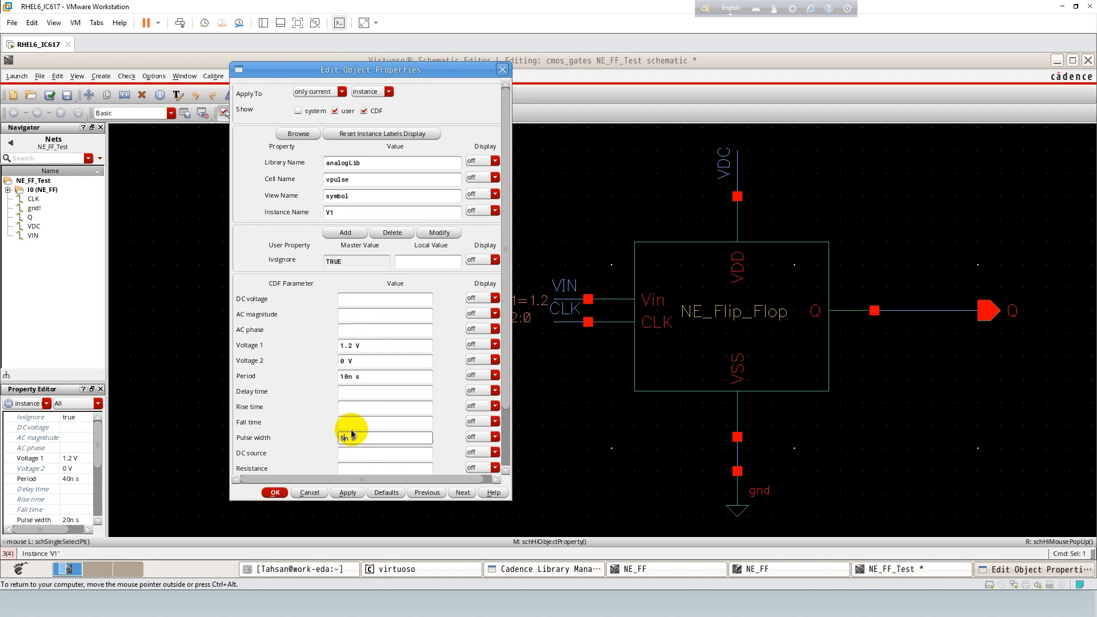
click(276, 492)
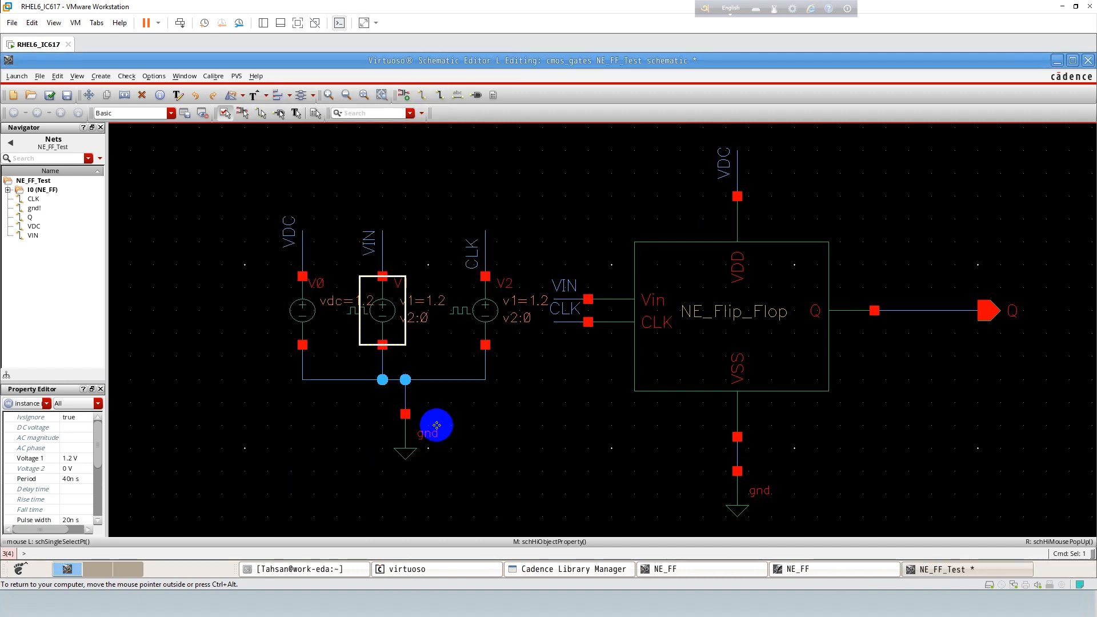
- Check and save the NE_FF_Test schematic, then launch ADE L for it
click(51, 95)
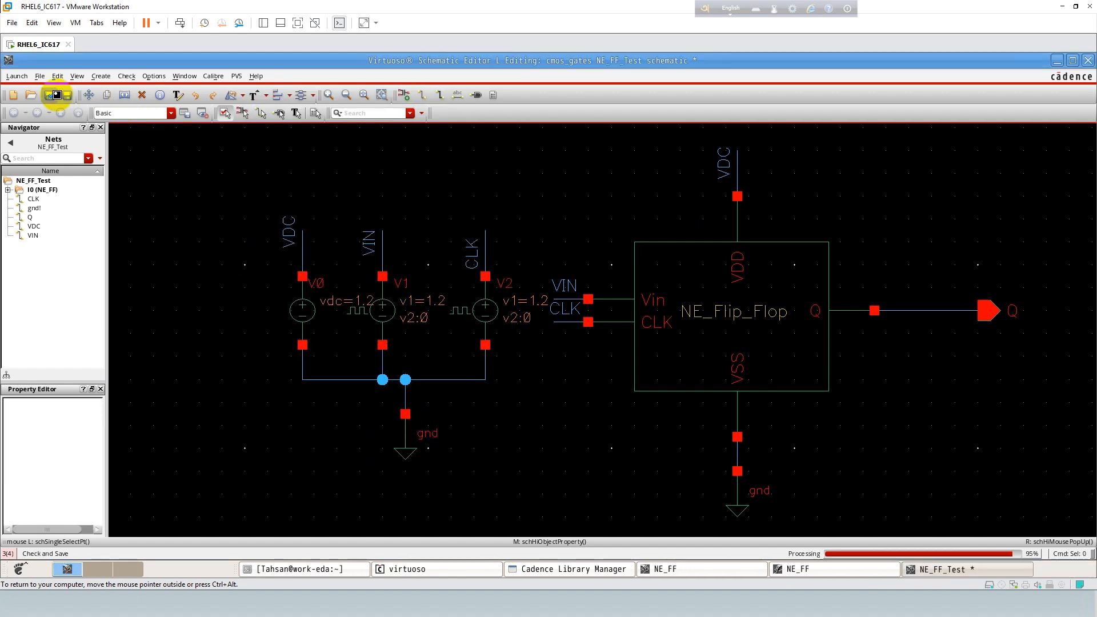
click(12, 78)
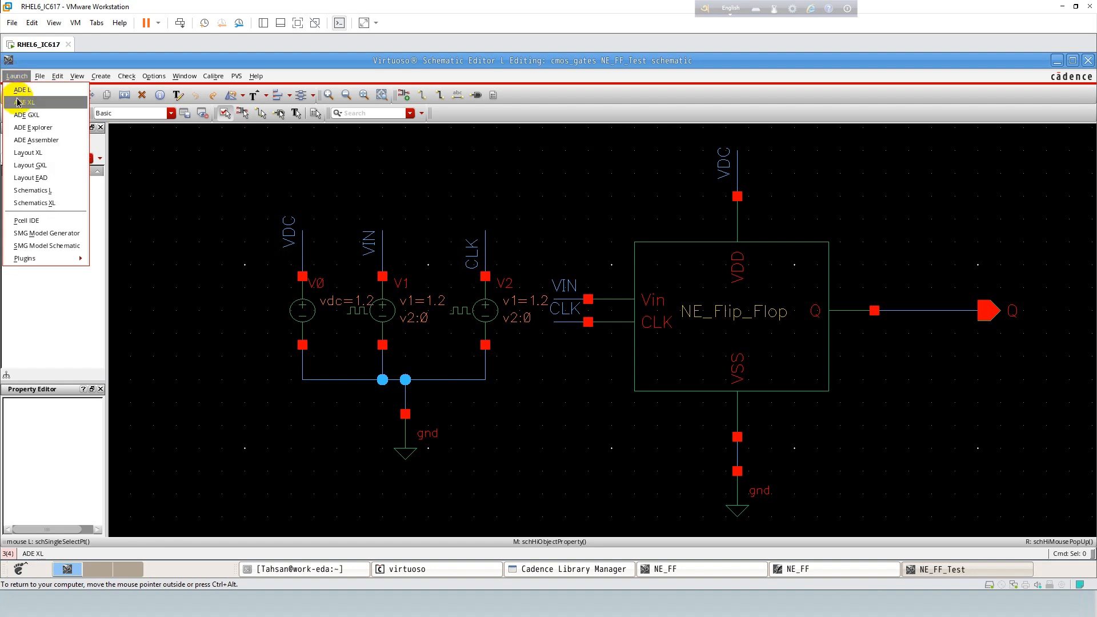
click(22, 101)
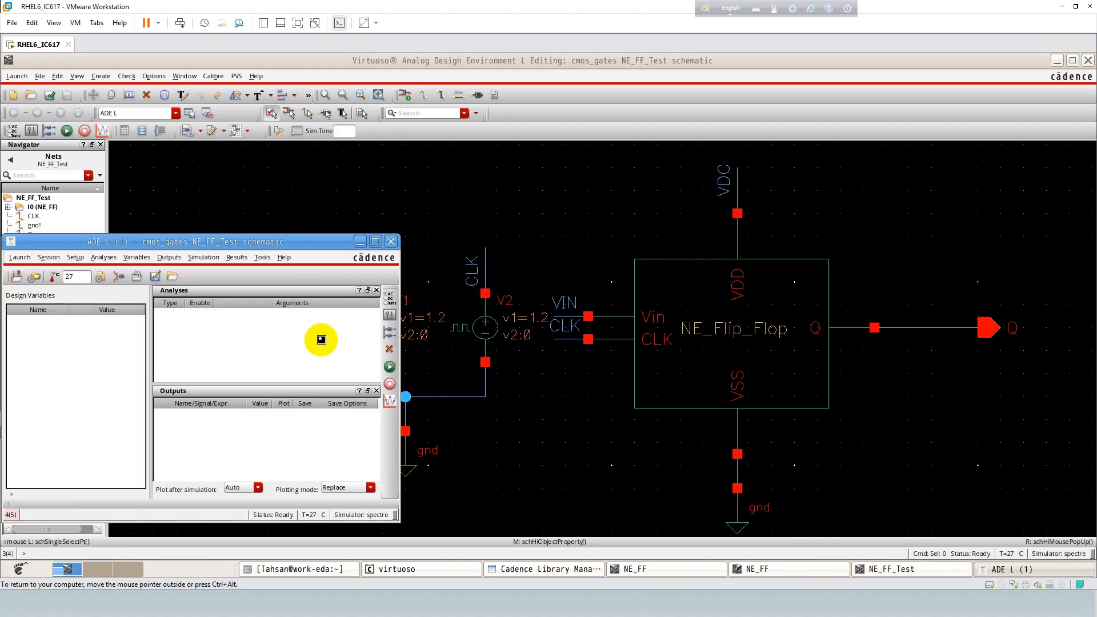
- Add a transient analysis with a stop time of 100n and moderate accuracy defaults
click(390, 298)
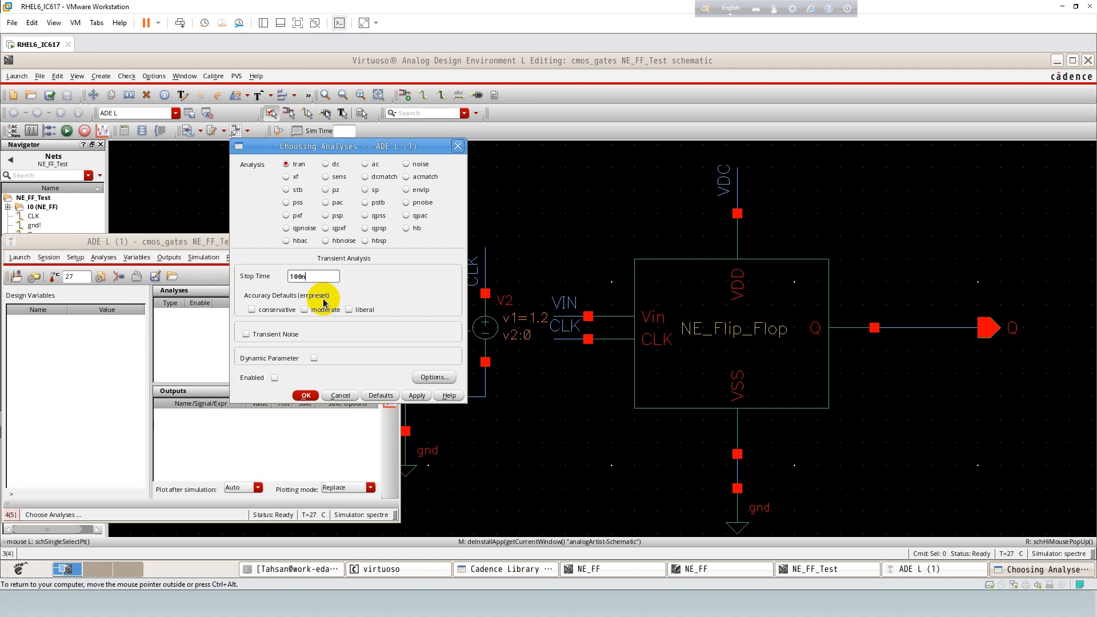
click(304, 310)
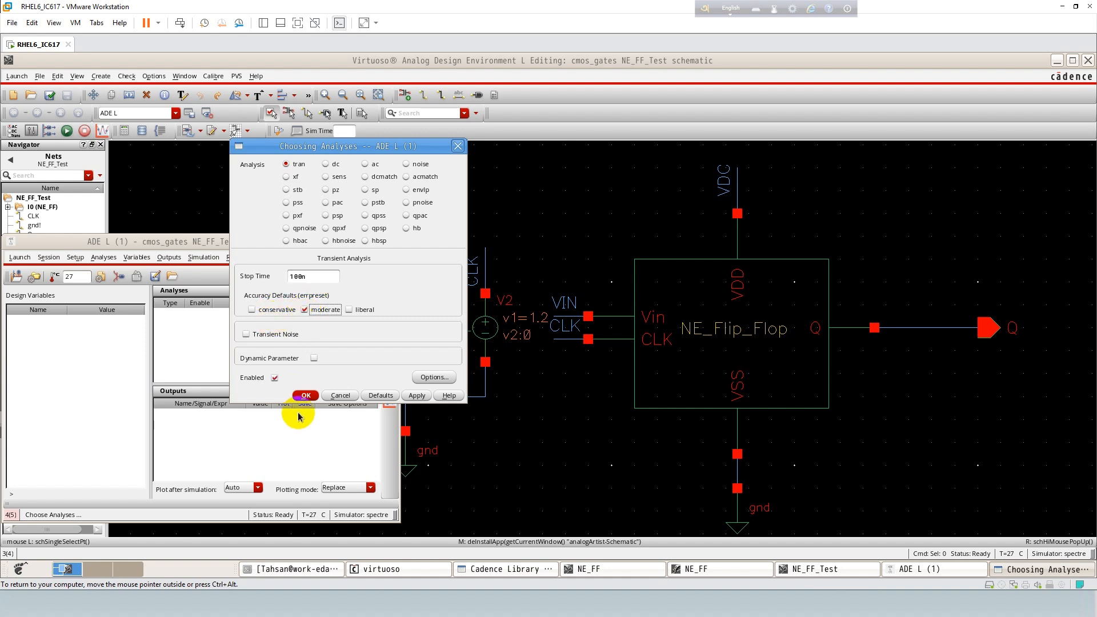
click(306, 395)
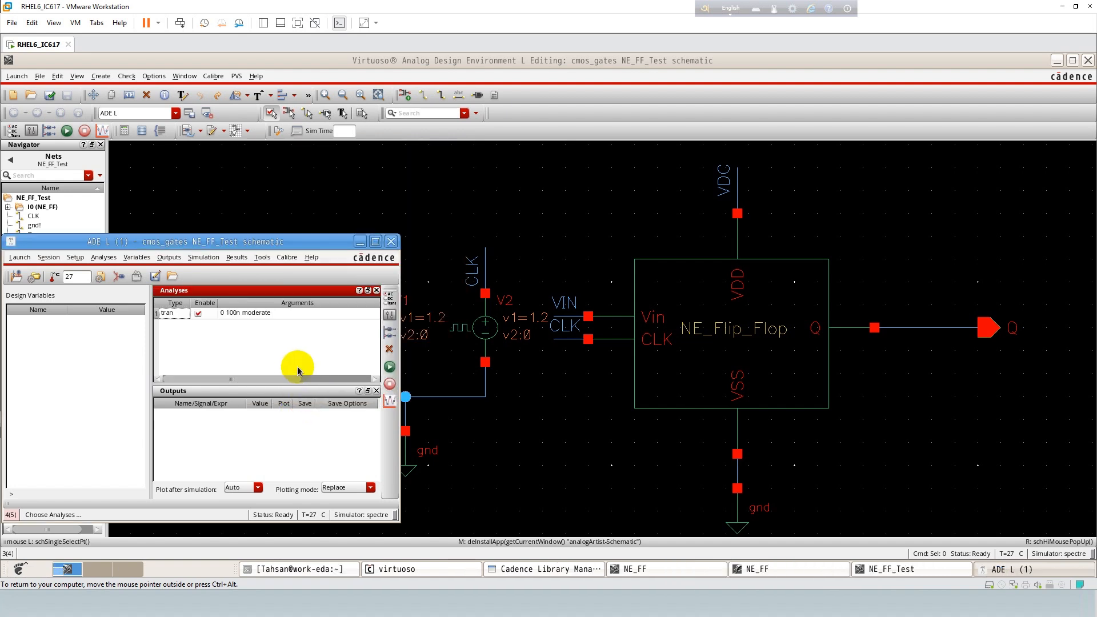
- Select the nets VDC, VIN, CLK and Q as outputs to plot in the simulation
click(169, 257)
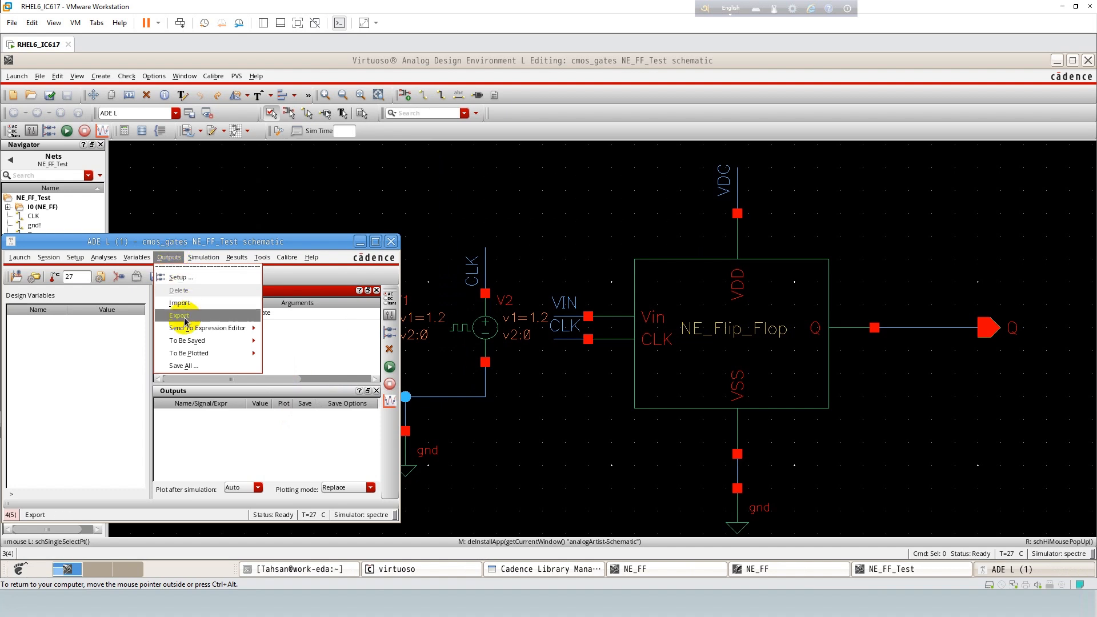
mouse_move(193, 354)
click(280, 361)
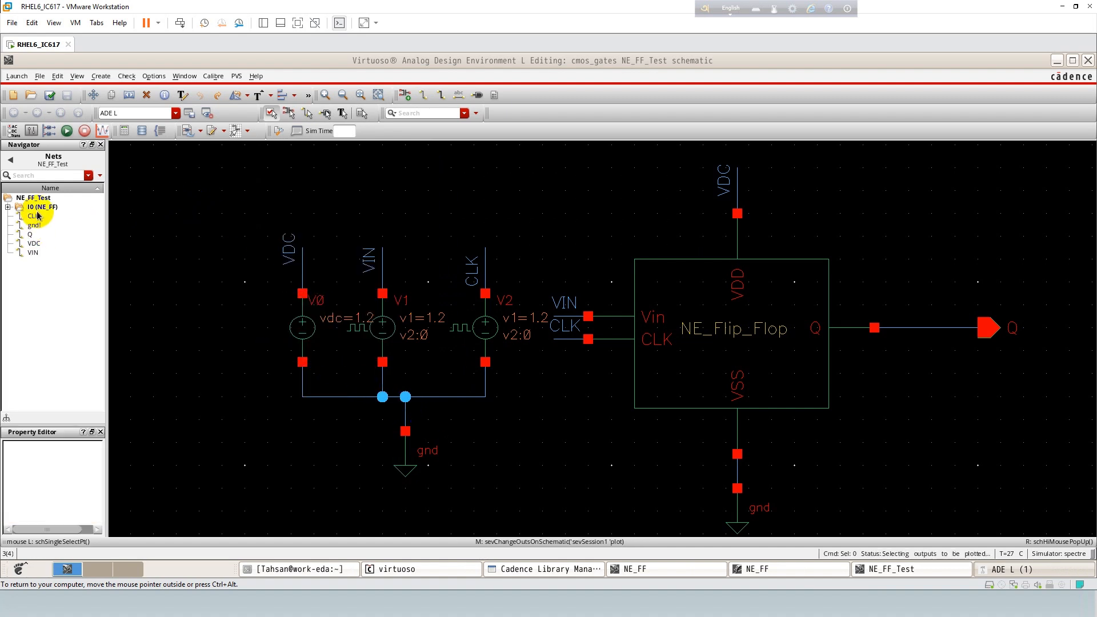
click(34, 244)
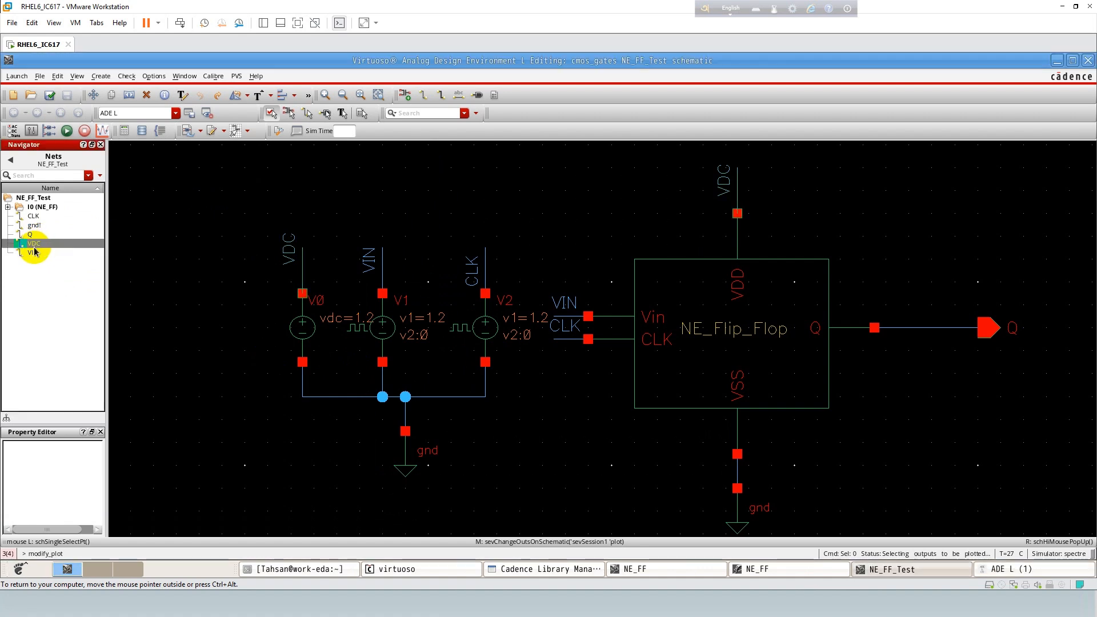
click(33, 252)
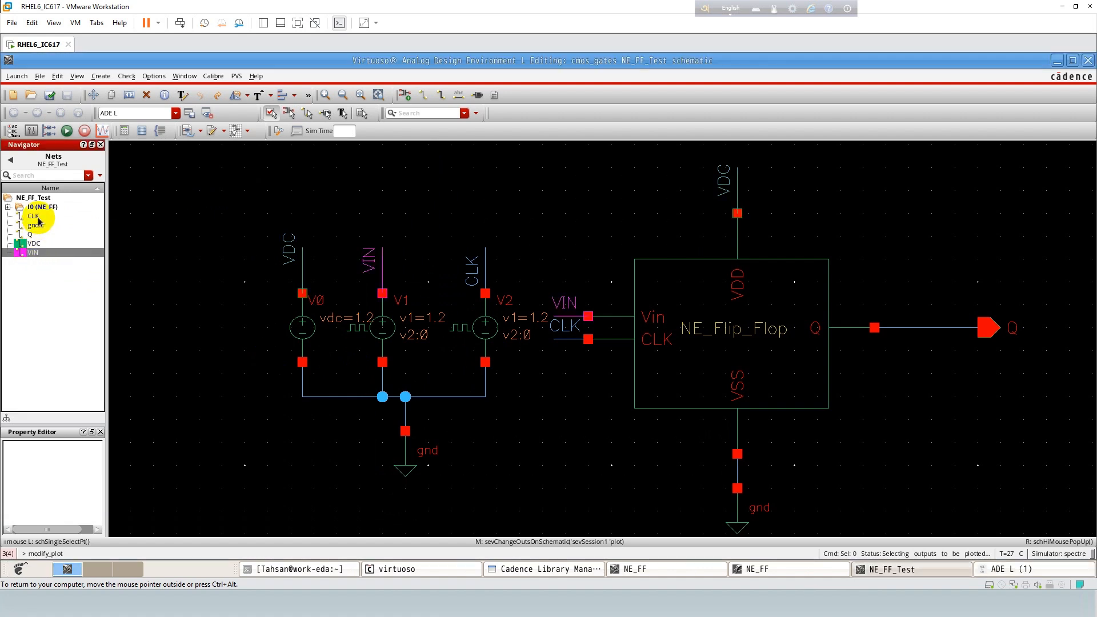
click(33, 216)
click(32, 239)
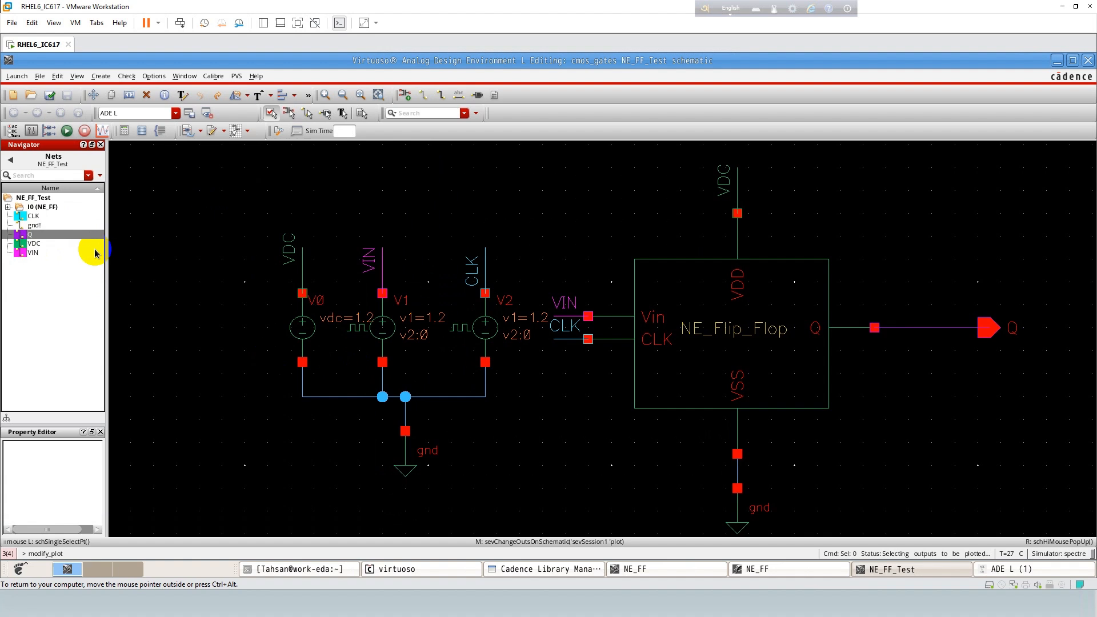
- Run the transient simulation from ADE L and maximize the resulting waveform window
click(67, 130)
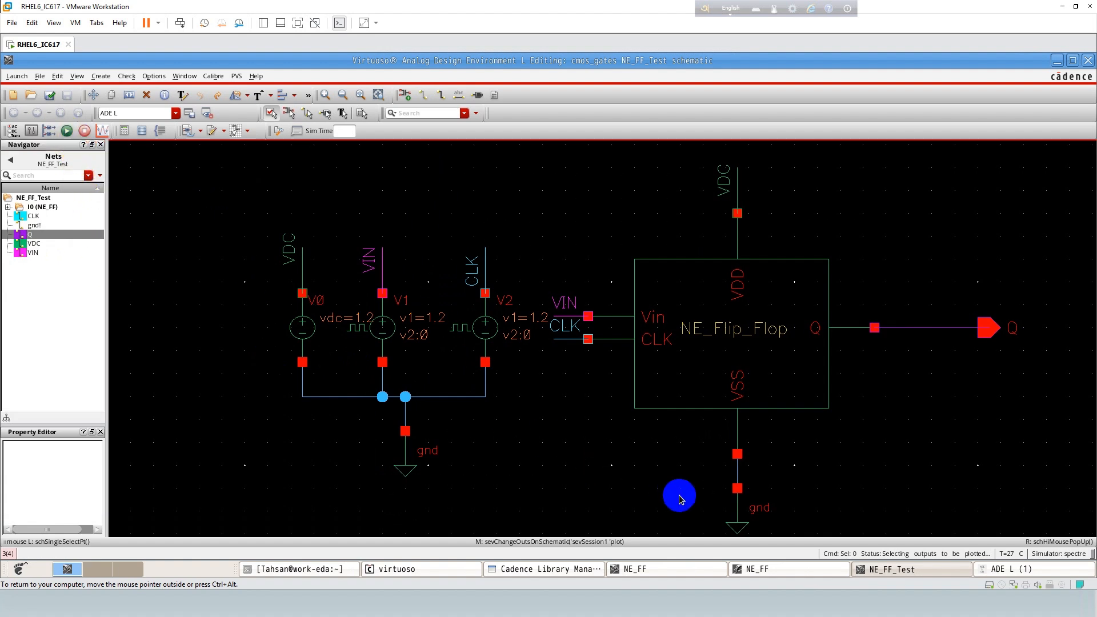
click(994, 568)
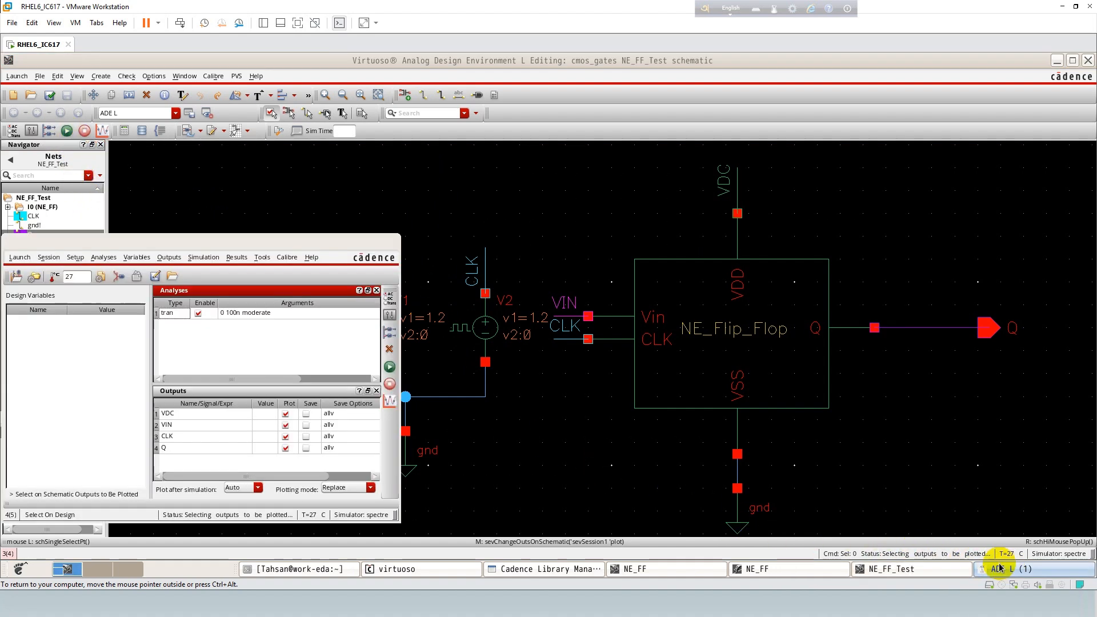
click(391, 367)
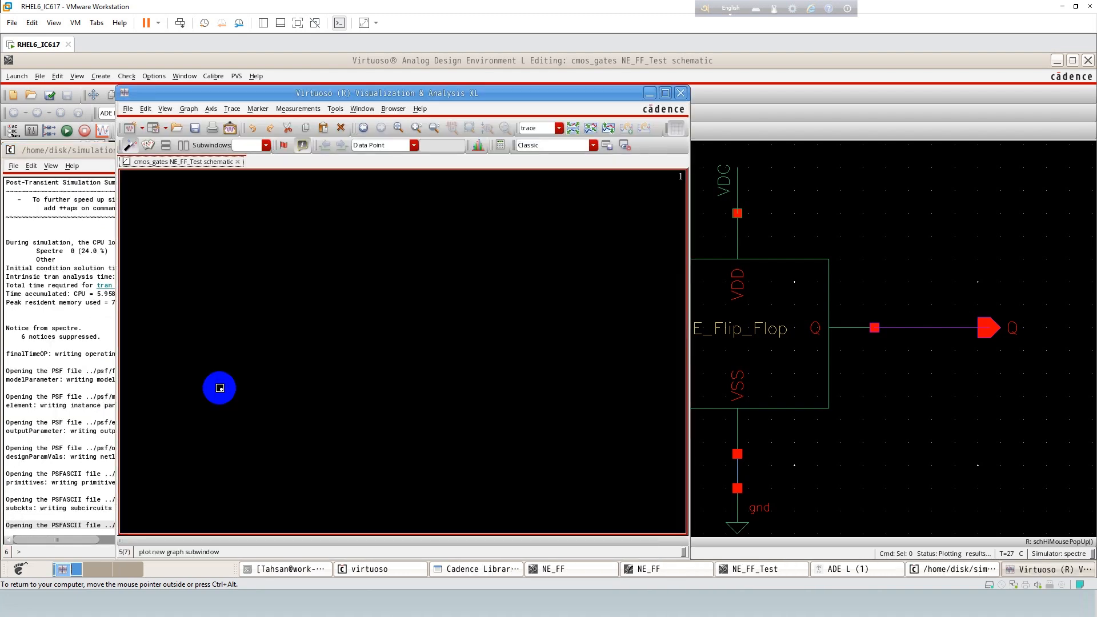
click(665, 93)
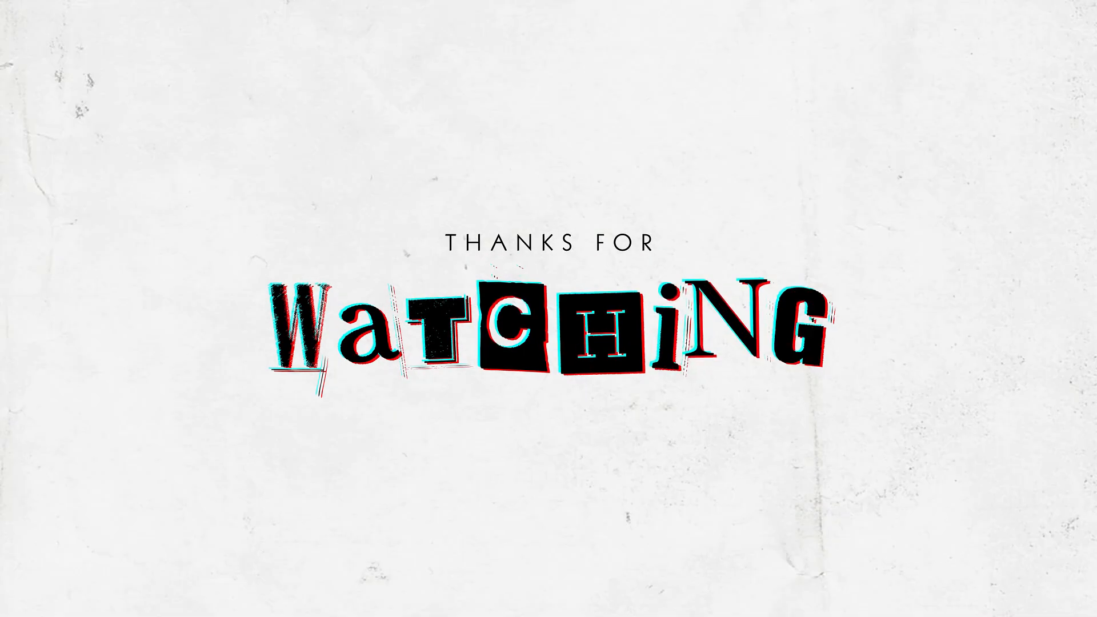